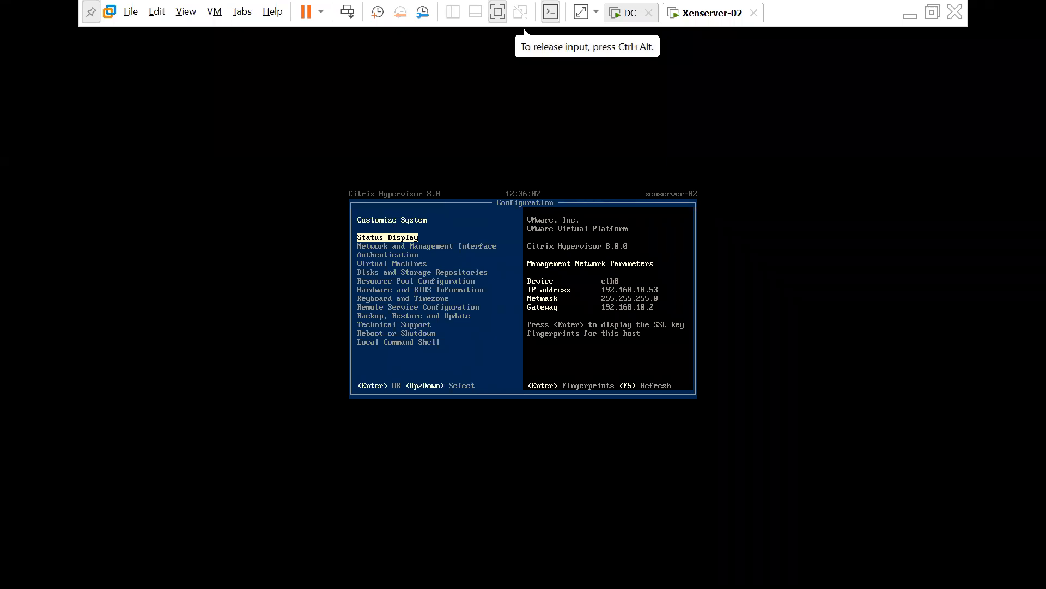
Show the Xenserver-02 host's SSL key fingerprints, then release input from the VM.
{"action": "key", "text": "Down"}
{"action": "key", "text": "Up"}
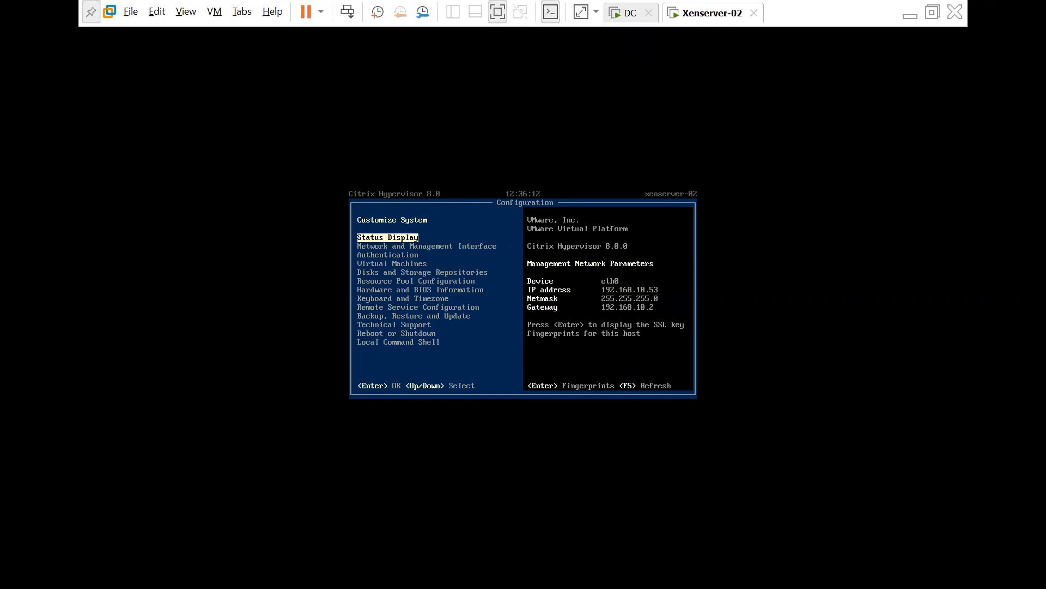
{"action": "key", "text": "Return"}
{"action": "key", "text": "Return"}
{"action": "key", "text": "ctrl+alt"}
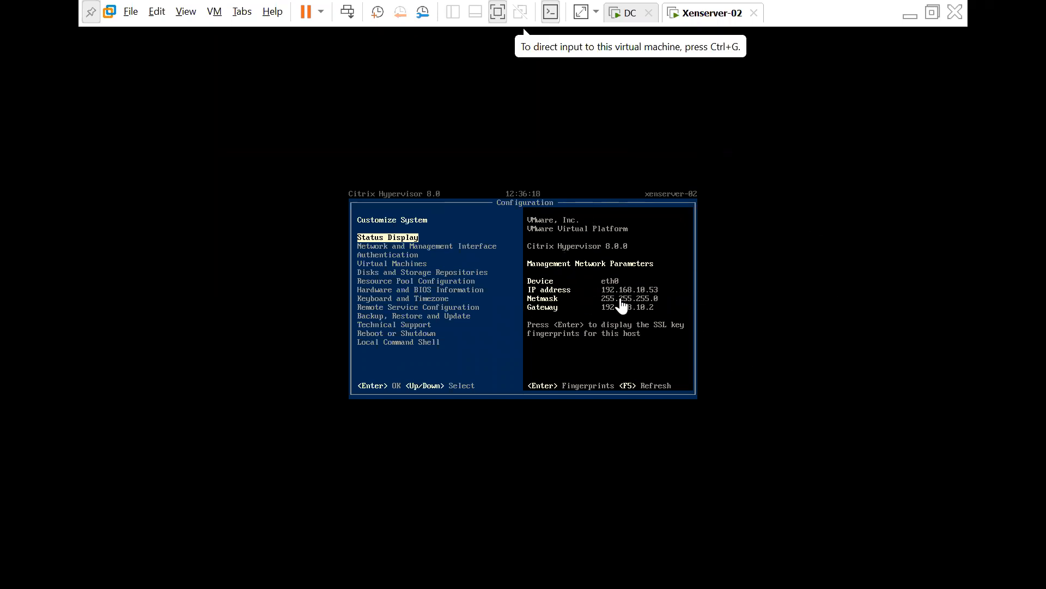
Switch to the DC virtual machine and sign in with its password.
{"action": "left_click", "coordinate": [632, 15]}
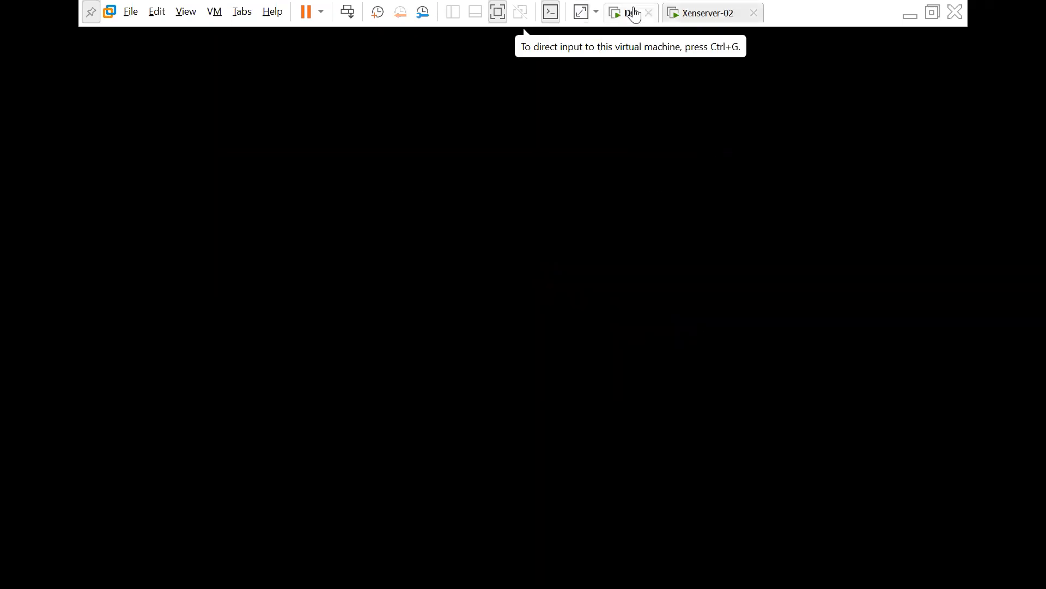
{"action": "left_click", "coordinate": [354, 17]}
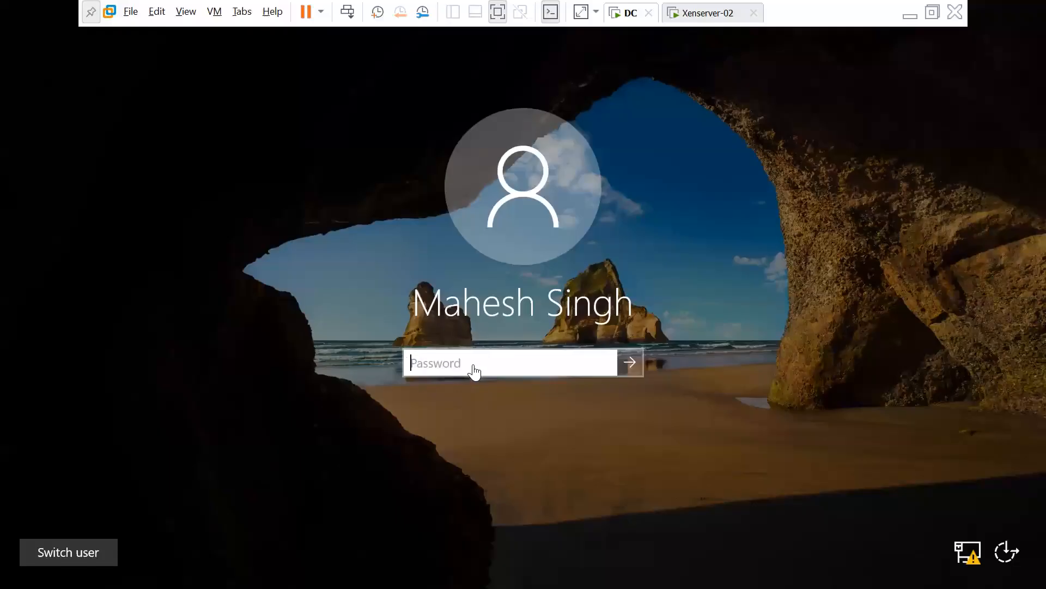
{"action": "type", "text": "*********"}
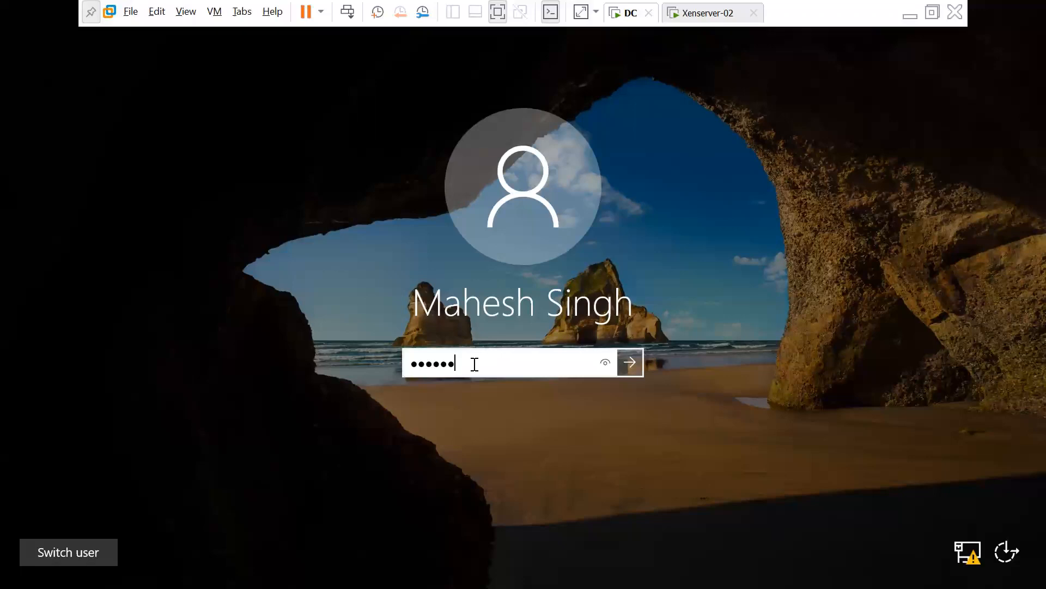
{"action": "key", "text": "Return"}
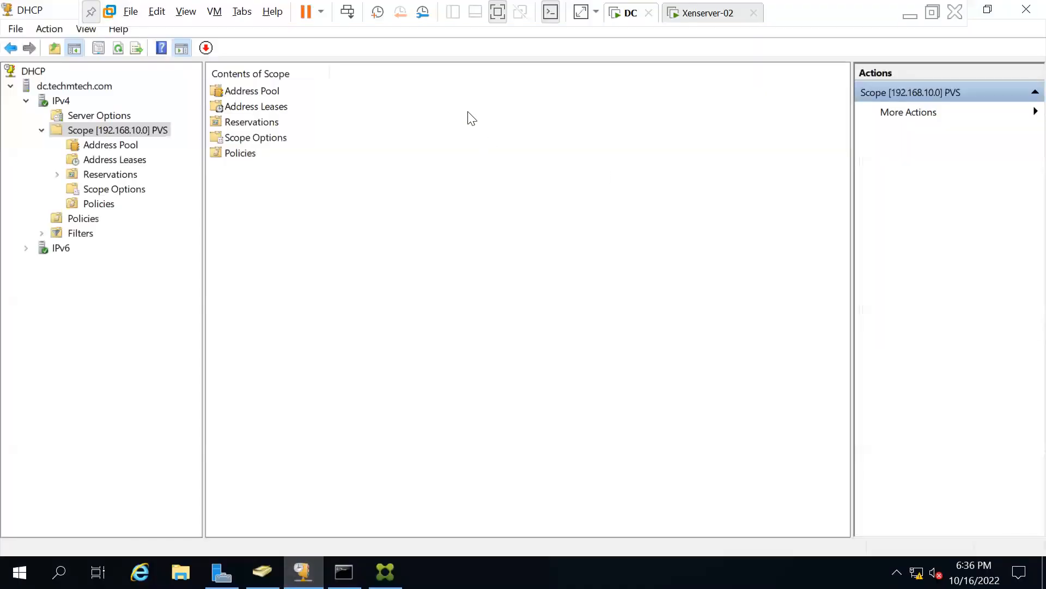
Review the PVS scope's address leases, including 192.168.10.53, then return to Xenserver-02.
{"action": "left_click", "coordinate": [119, 48]}
{"action": "left_click", "coordinate": [116, 162]}
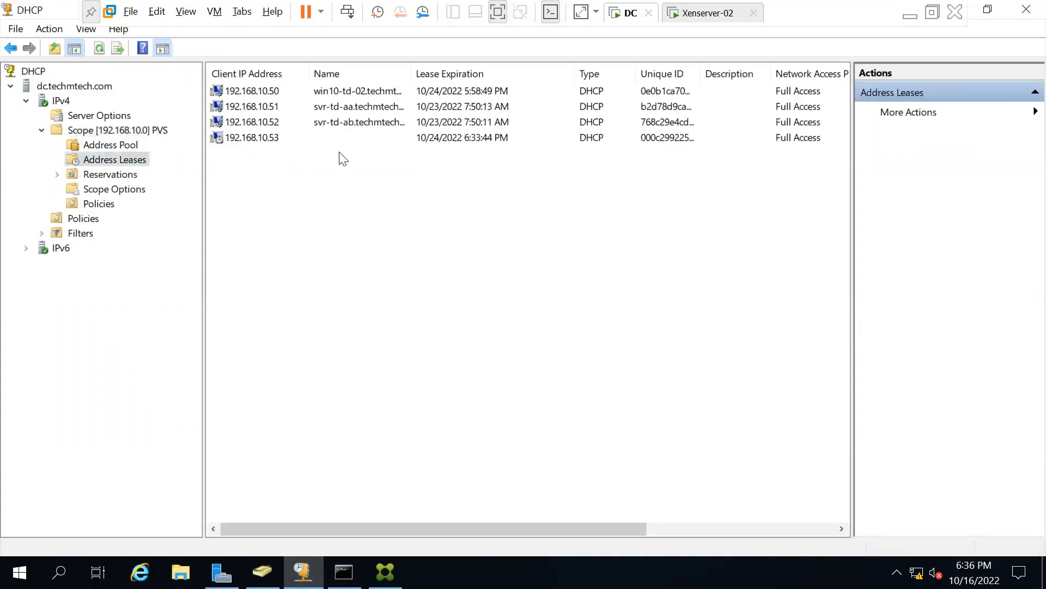
{"action": "left_click", "coordinate": [277, 137]}
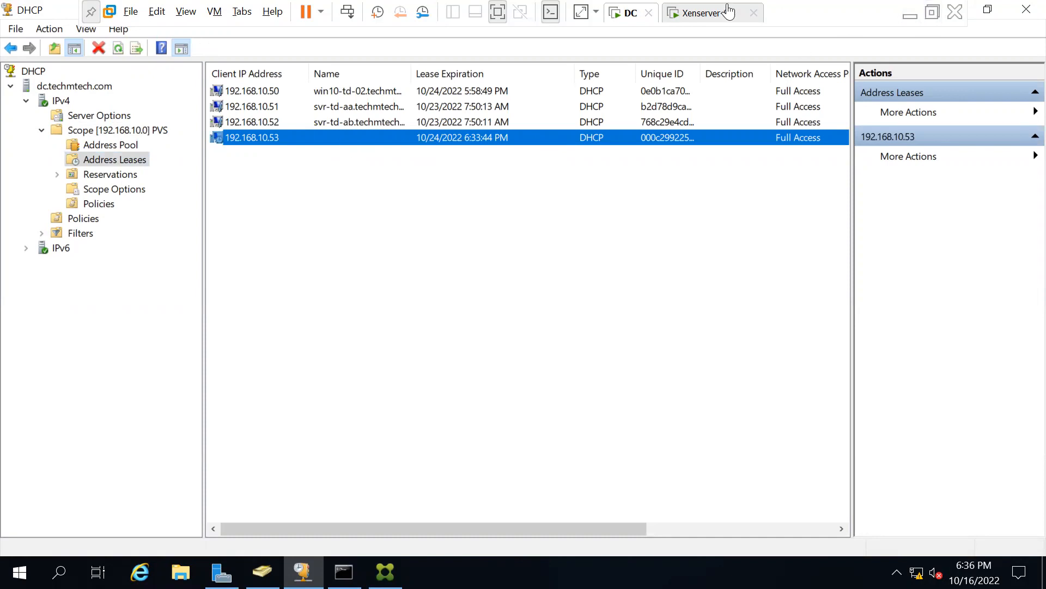
{"action": "left_click", "coordinate": [697, 12]}
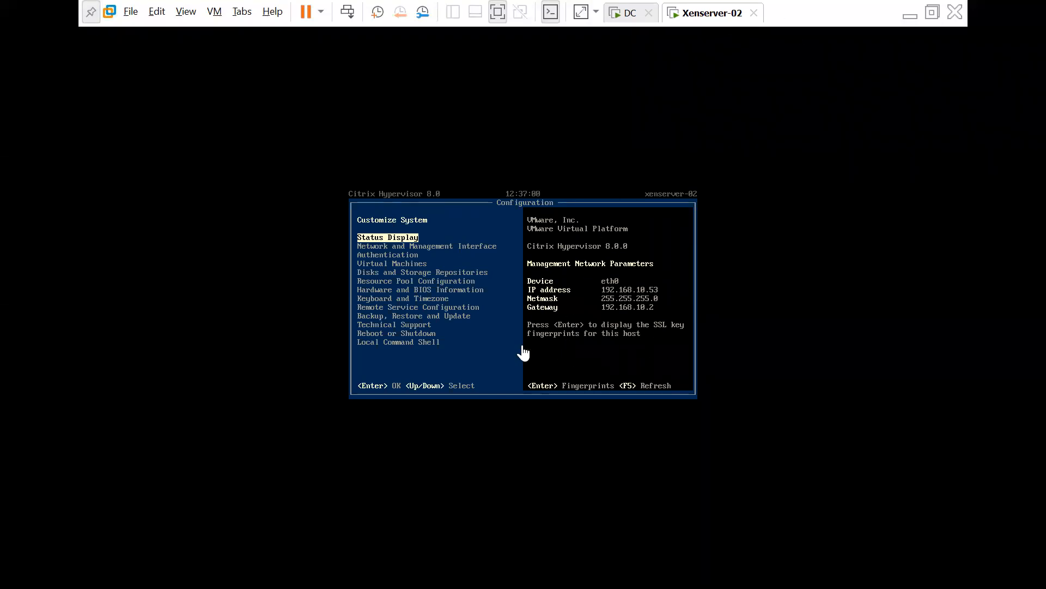
Minimize the full-screen Xenserver-02 console and bring XenCenter forward.
{"action": "left_click", "coordinate": [909, 16]}
{"action": "left_click", "coordinate": [613, 569]}
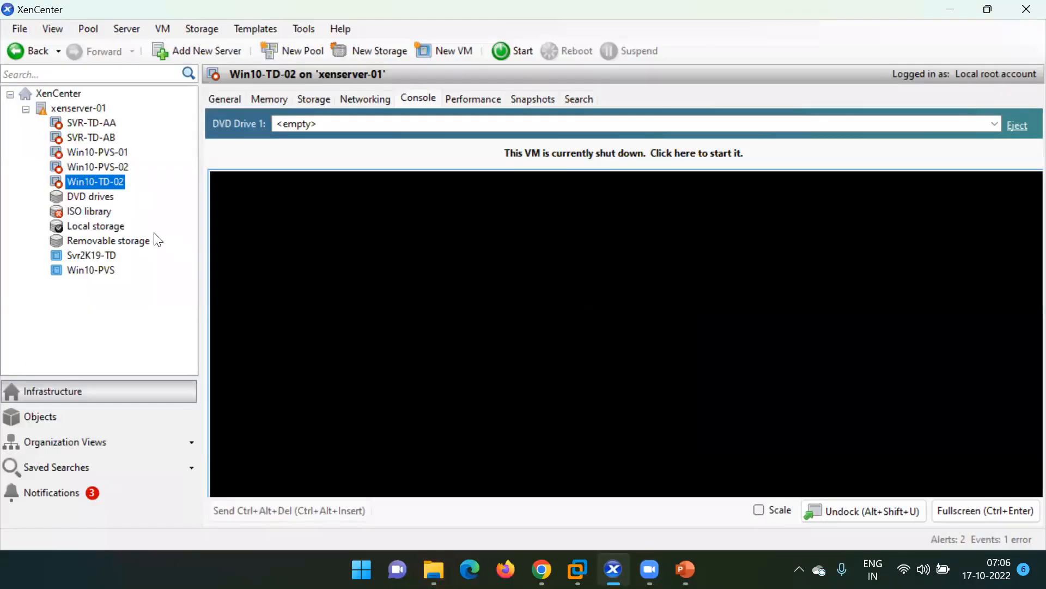
List the ISO library's virtual disks, then minimize XenCenter and close File Explorer.
{"action": "left_click", "coordinate": [102, 210]}
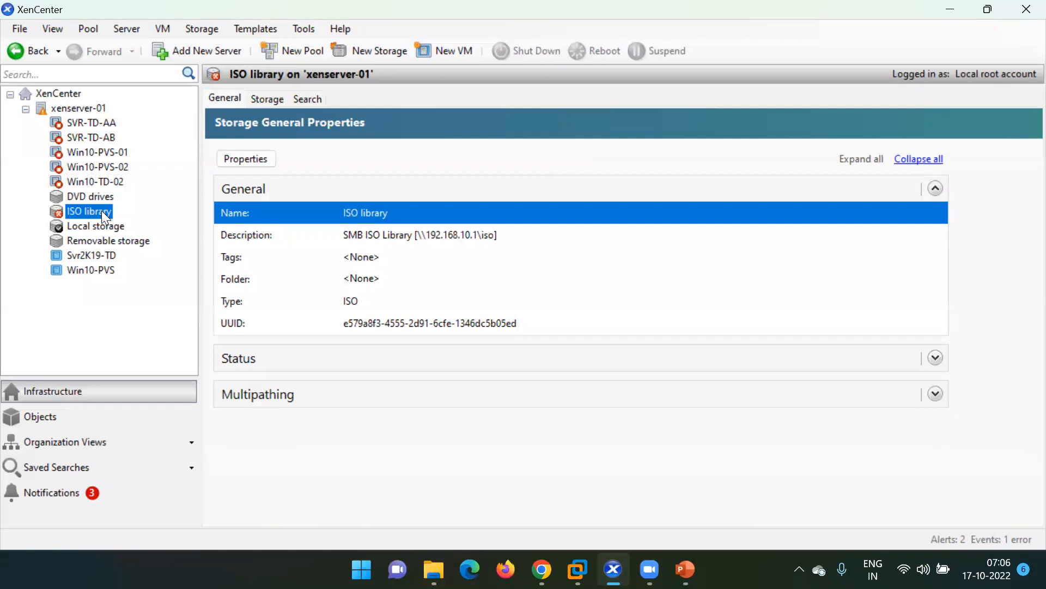
{"action": "left_click", "coordinate": [264, 100]}
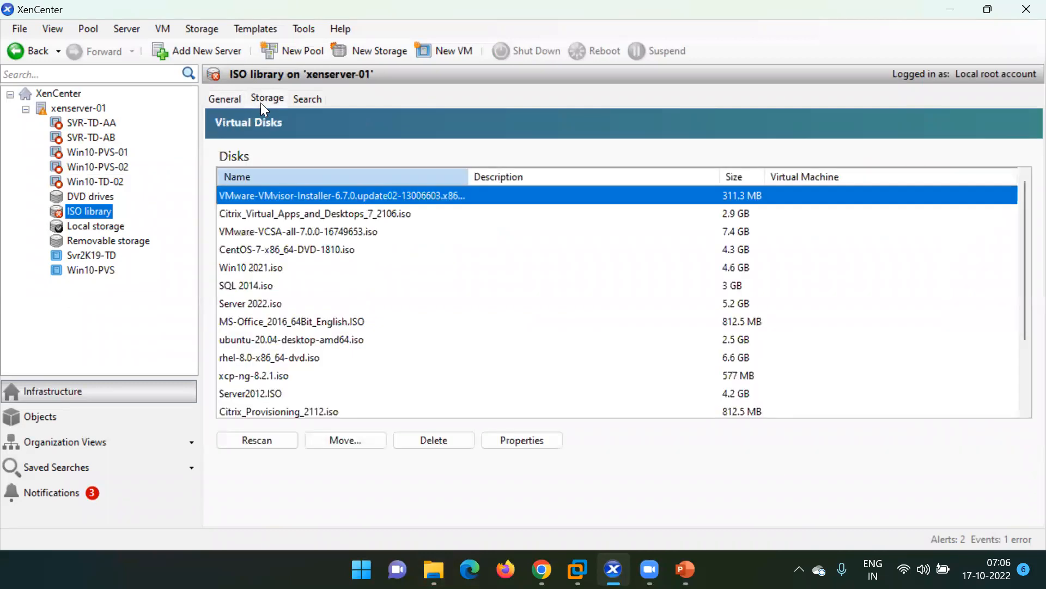
{"action": "left_click", "coordinate": [11, 30]}
{"action": "left_click", "coordinate": [90, 315]}
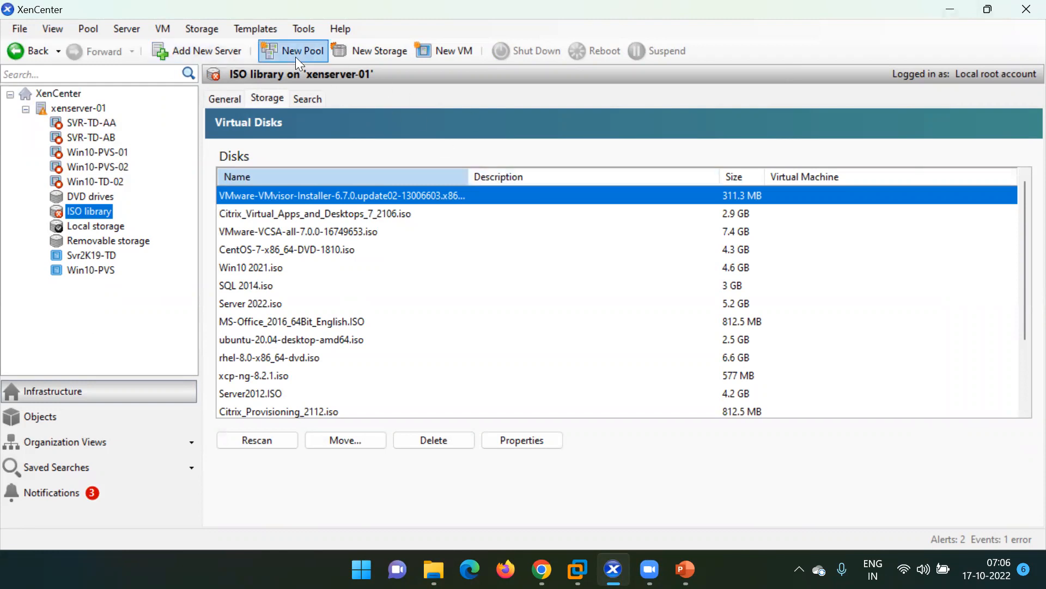
{"action": "left_click", "coordinate": [959, 11]}
{"action": "left_click", "coordinate": [1024, 7]}
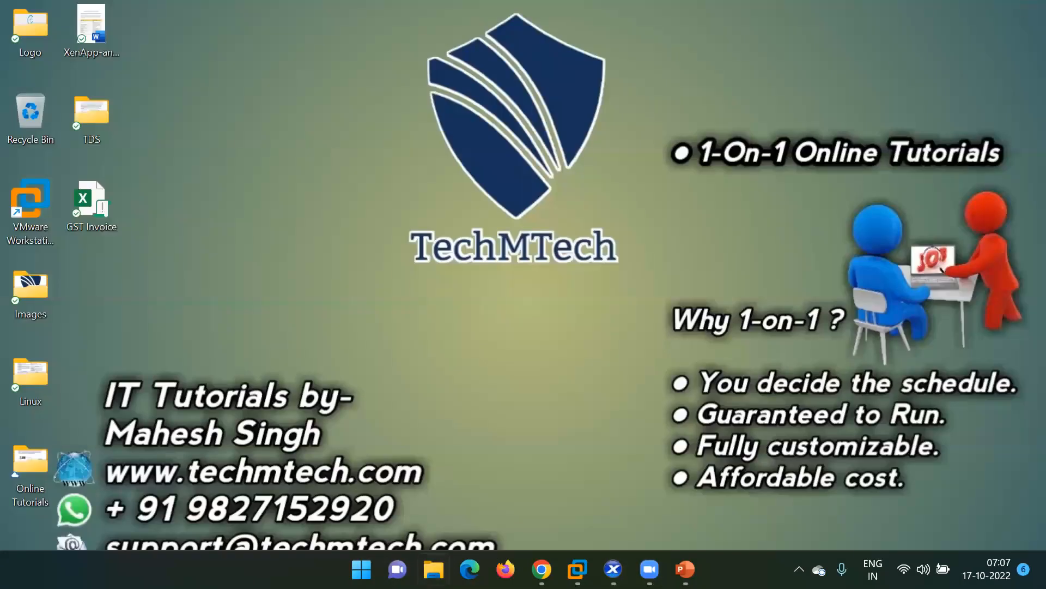
Restore the Xenserver-02 console as a normal window and regain keyboard control.
{"action": "mouse_move", "coordinate": [577, 569]}
{"action": "left_click", "coordinate": [683, 471]}
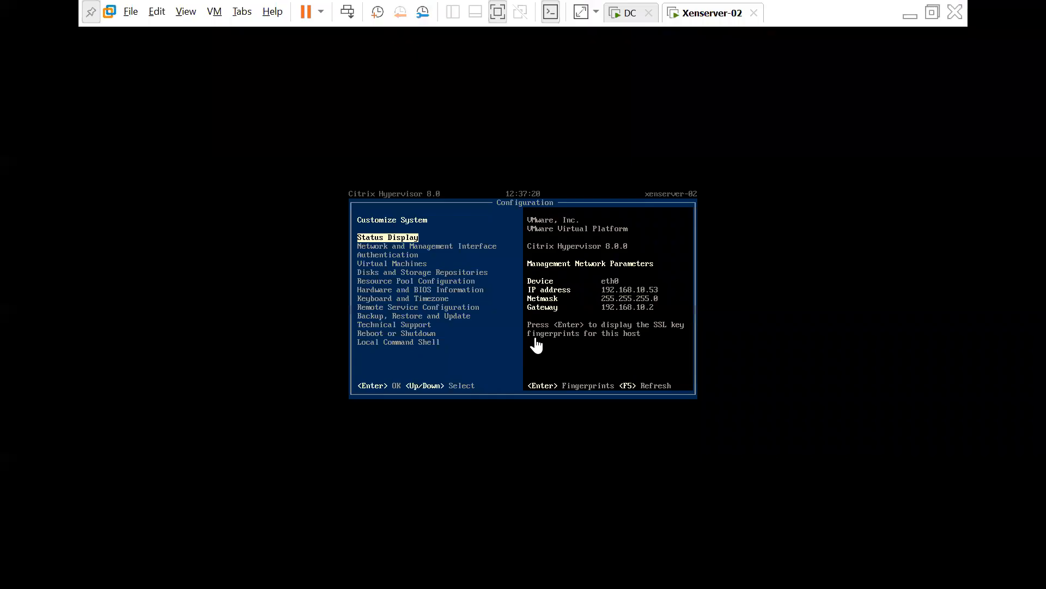
{"action": "left_click", "coordinate": [498, 12]}
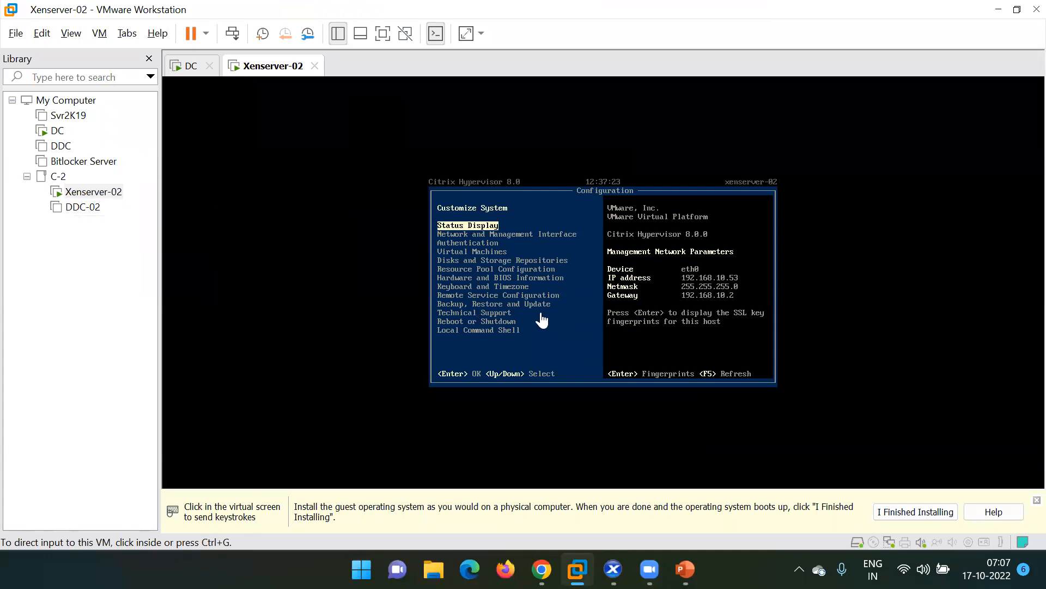
{"action": "left_click", "coordinate": [551, 236]}
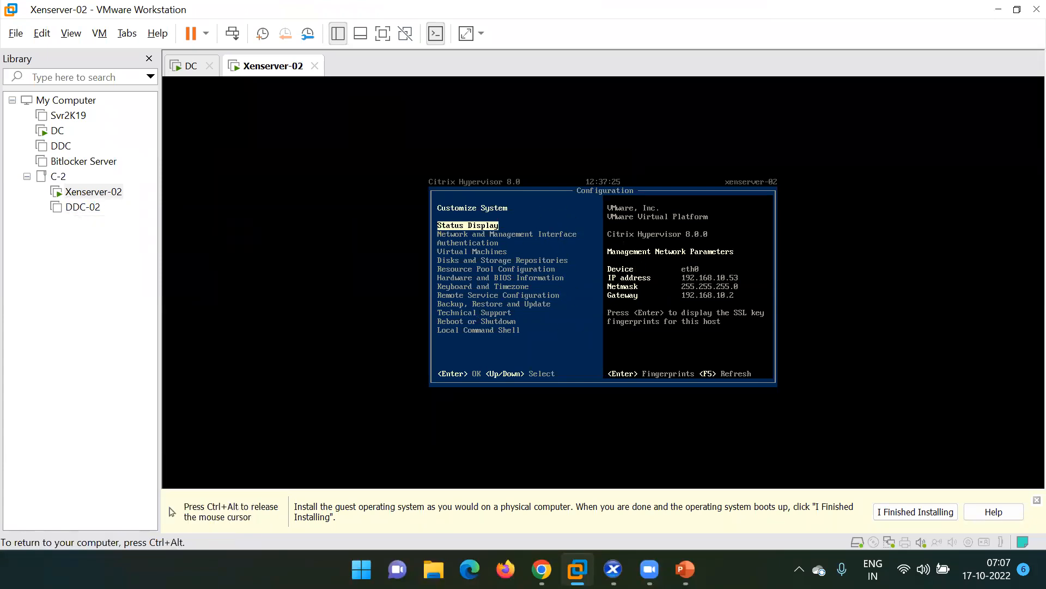
{"action": "key", "text": "Down"}
{"action": "key", "text": "Down"}
{"action": "key", "text": "Down"}
{"action": "key", "text": "Down"}
{"action": "key", "text": "Down"}
{"action": "key", "text": "Down"}
{"action": "key", "text": "Down"}
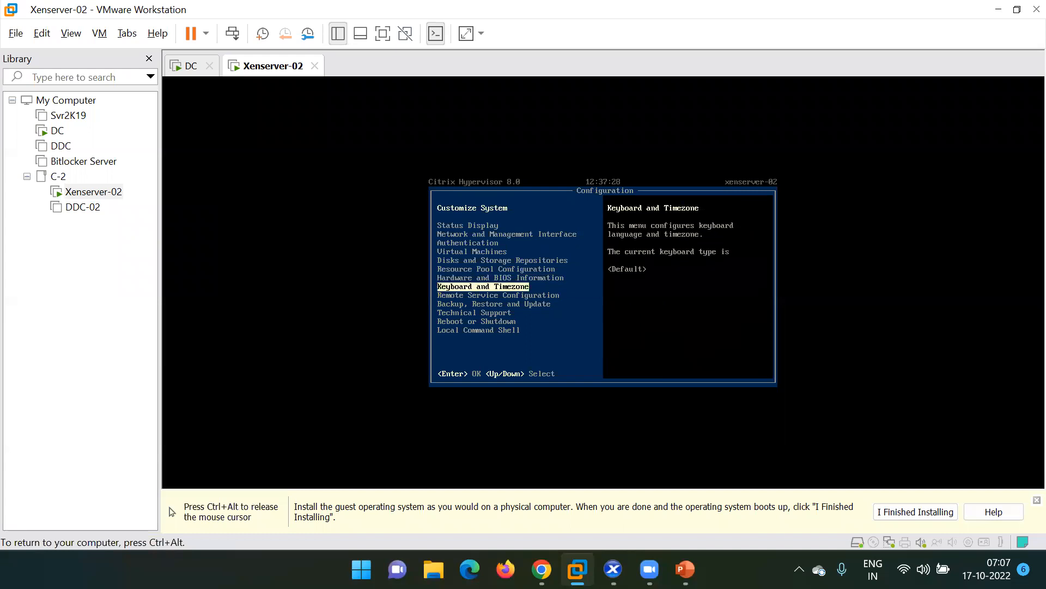
{"action": "key", "text": "ctrl+alt"}
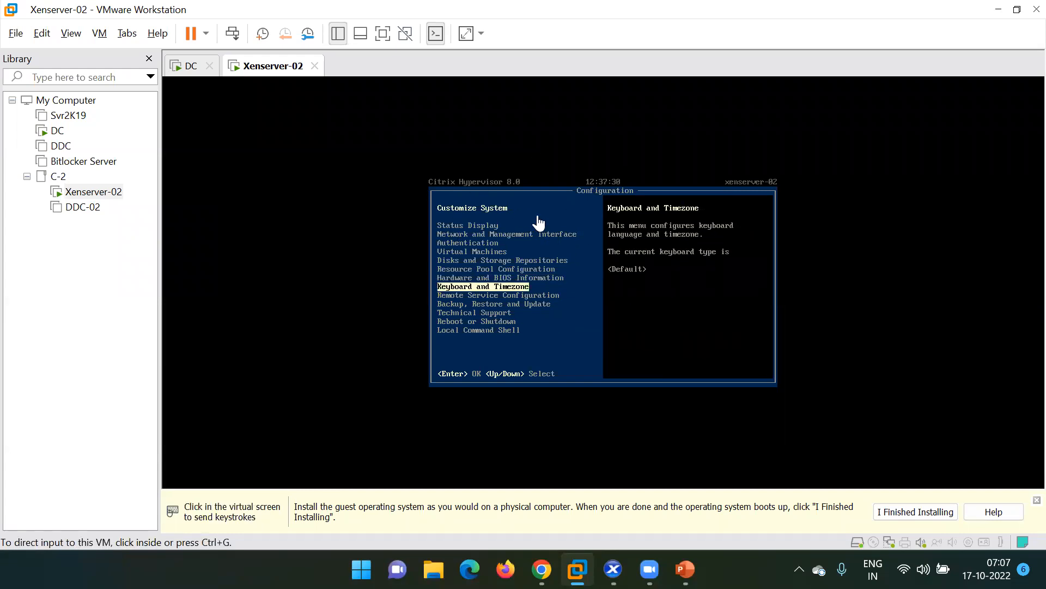
{"action": "left_click", "coordinate": [532, 271]}
Navigate the Xenserver-02 console menu to the Reboot or Shutdown entry.
{"action": "key", "text": "Up"}
{"action": "key", "text": "Up"}
{"action": "key", "text": "Up"}
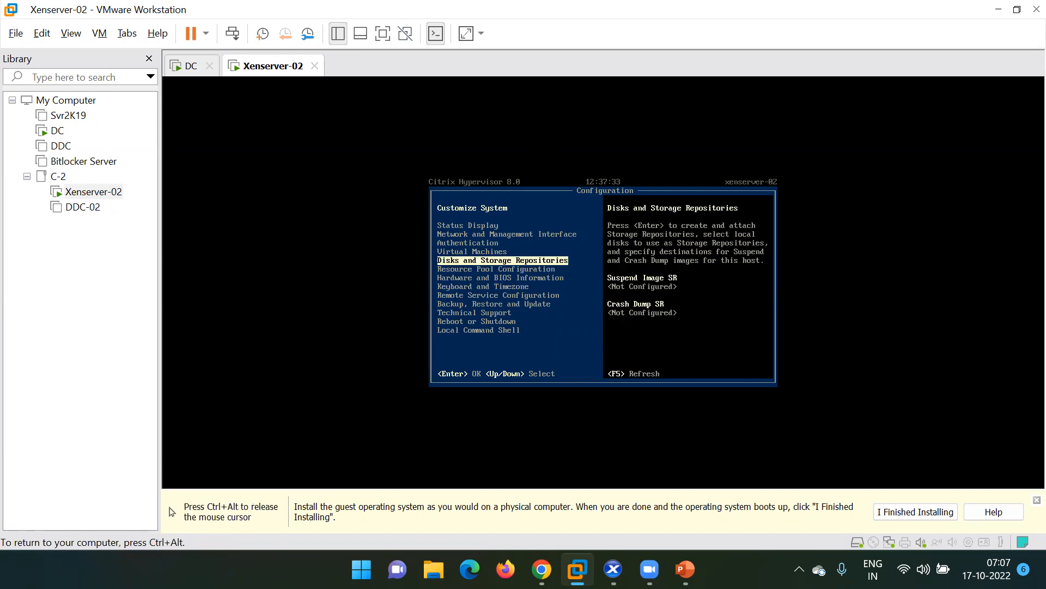
{"action": "key", "text": "Up"}
{"action": "key", "text": "Up"}
{"action": "key", "text": "Up"}
{"action": "key", "text": "Up"}
{"action": "key", "text": "Up"}
{"action": "key", "text": "ctrl+alt"}
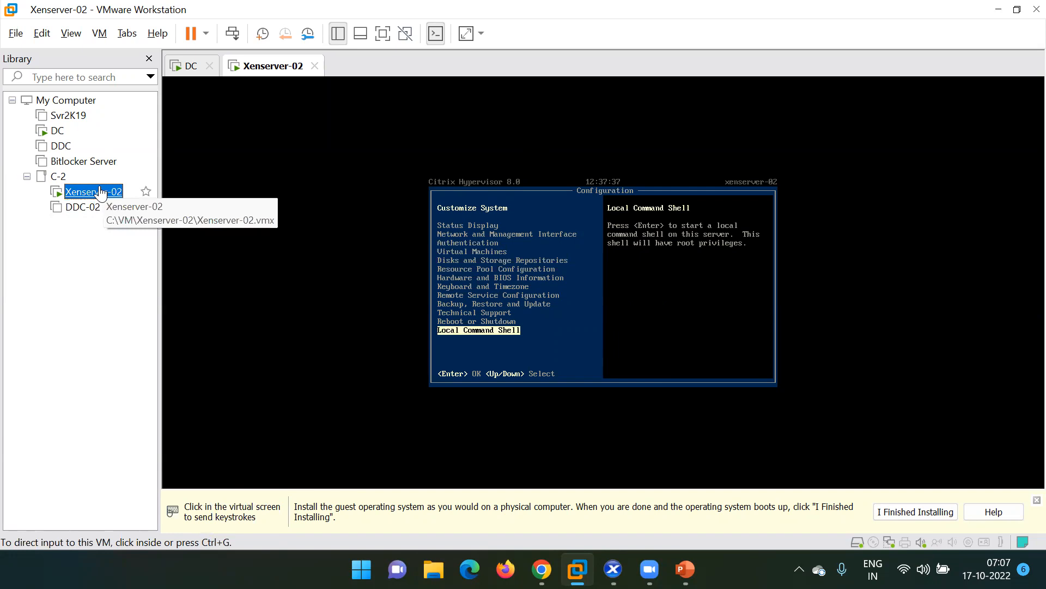
{"action": "right_click", "coordinate": [100, 188]}
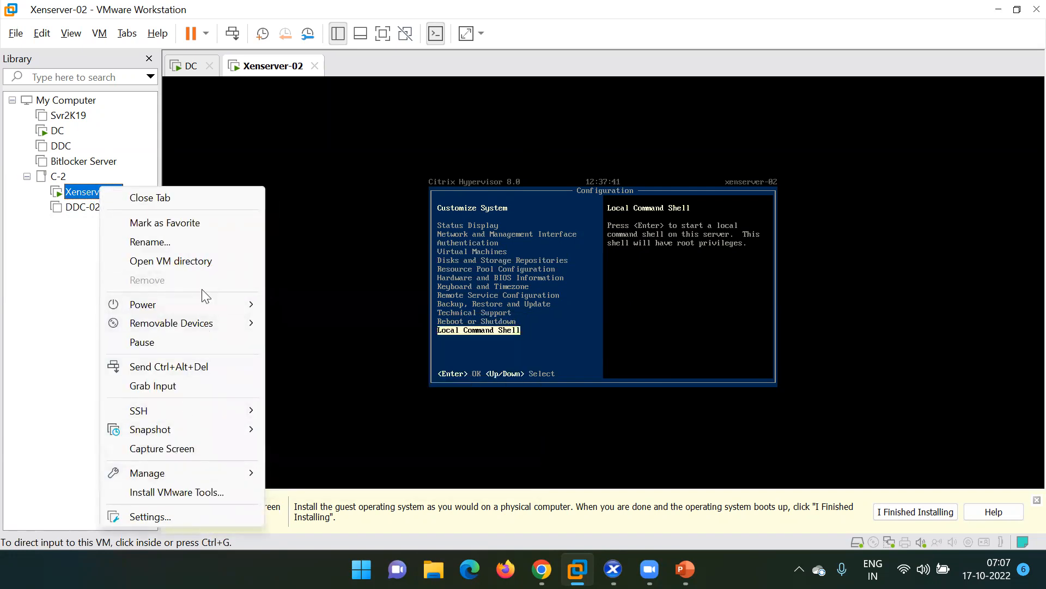
{"action": "left_click", "coordinate": [589, 224]}
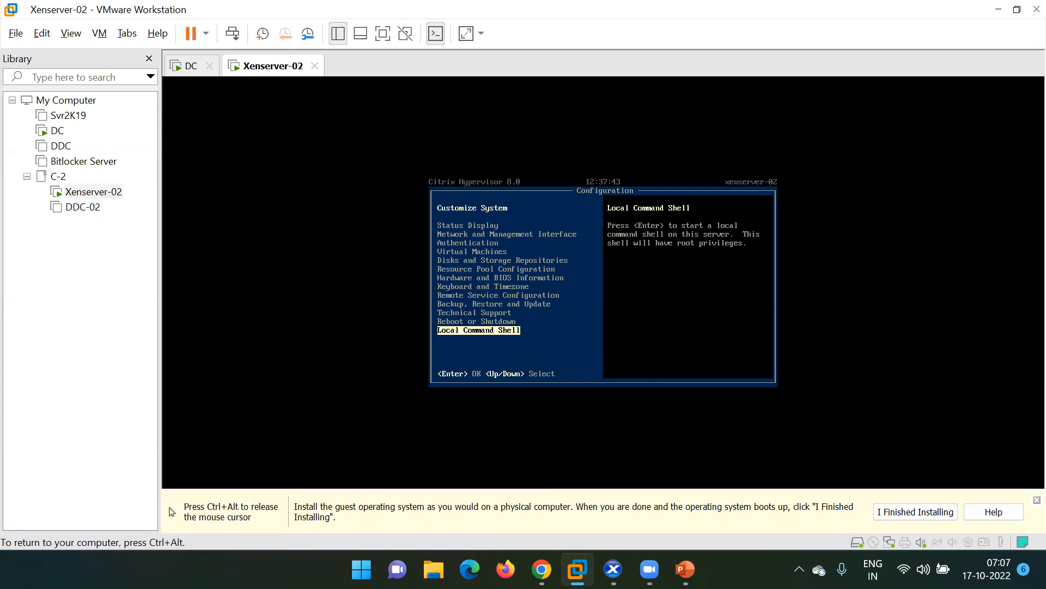
{"action": "key", "text": "Up"}
{"action": "key", "text": "Up"}
{"action": "key", "text": "Up"}
{"action": "key", "text": "Up"}
{"action": "key", "text": "Home"}
{"action": "key", "text": "Up"}
{"action": "key", "text": "Up"}
{"action": "key", "text": "Up"}
{"action": "key", "text": "Up"}
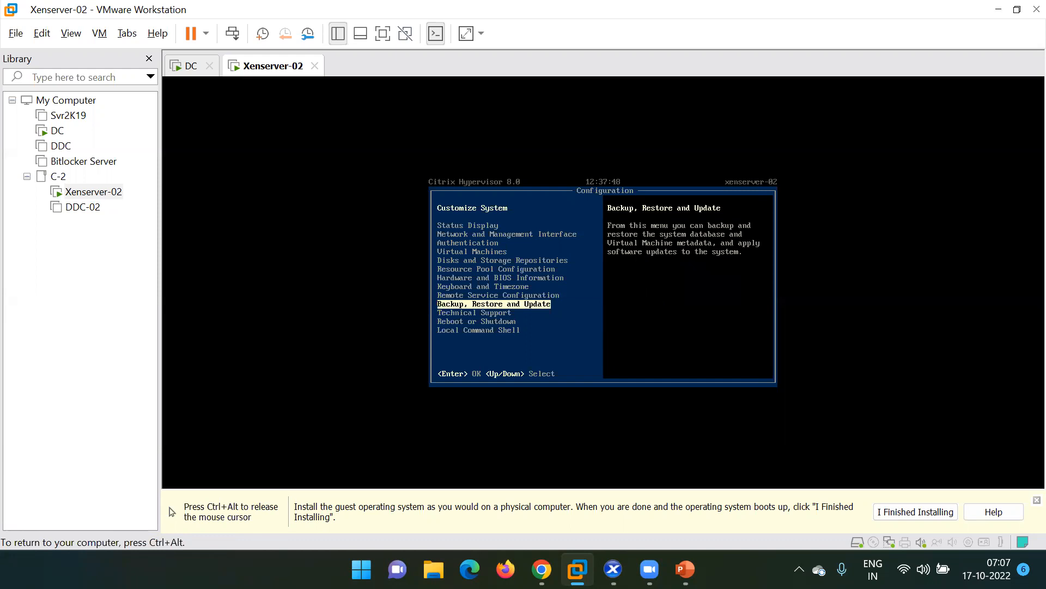
{"action": "key", "text": "Up"}
{"action": "key", "text": "Down"}
{"action": "key", "text": "Down"}
{"action": "key", "text": "Down"}
Choose Shutdown Server and authenticate as root with the password.
{"action": "key", "text": "Return"}
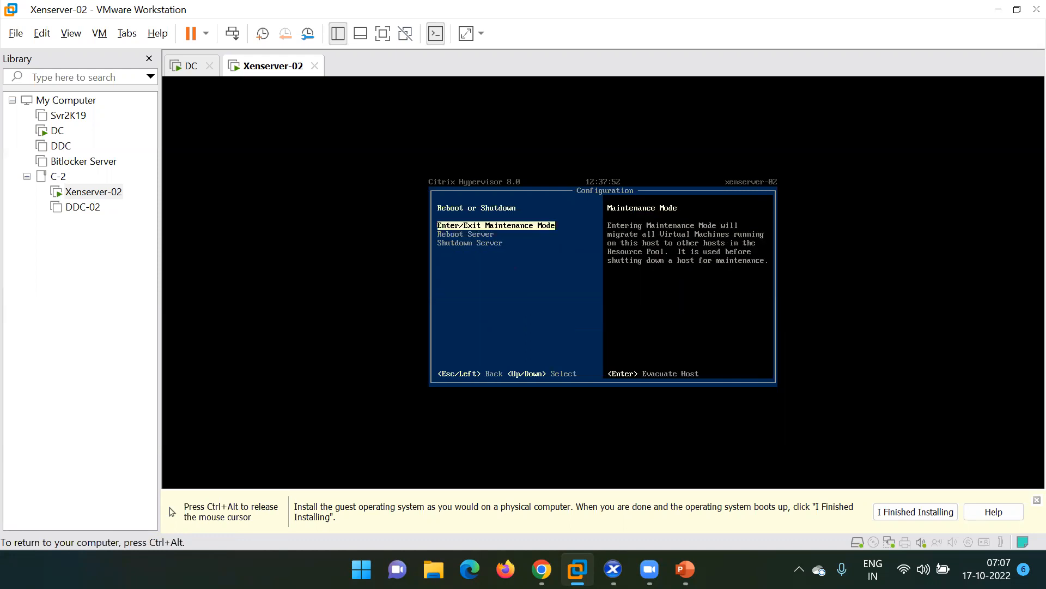
{"action": "key", "text": "Down"}
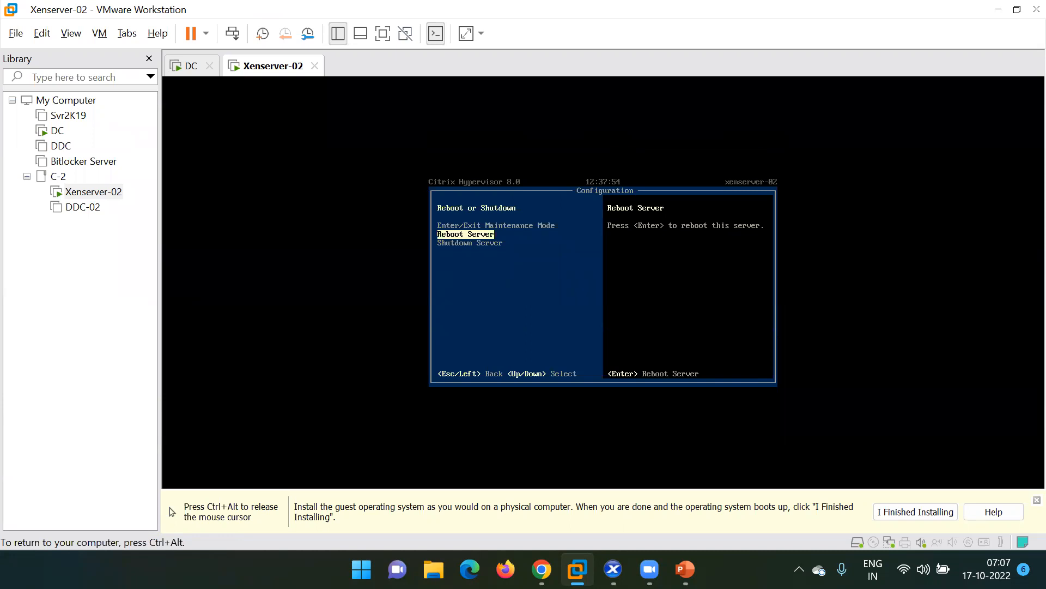
{"action": "key", "text": "Down"}
{"action": "key", "text": "Return"}
{"action": "key", "text": "Return"}
{"action": "type", "text": "*****"}
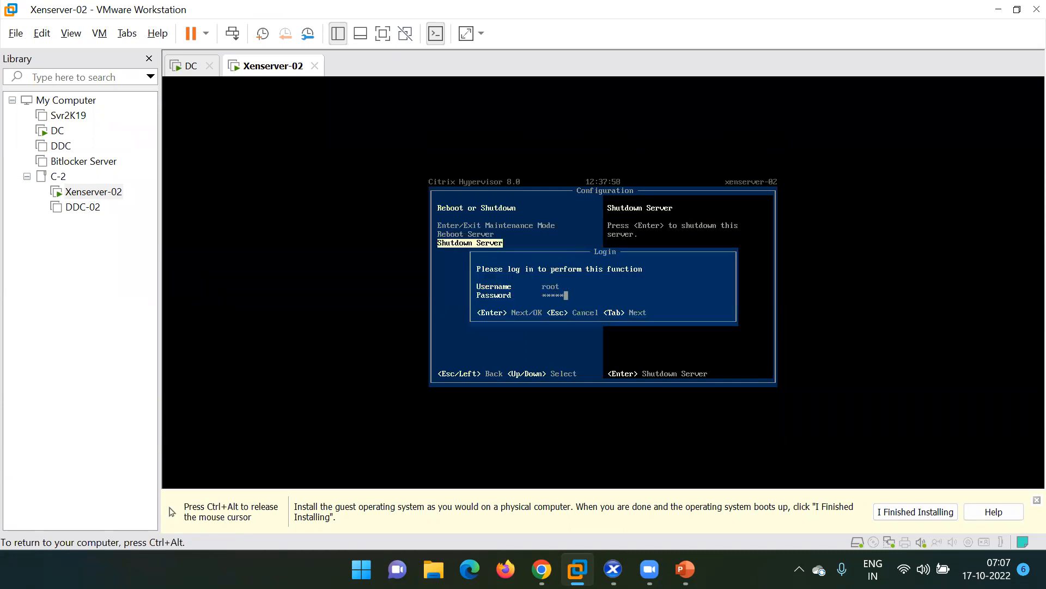
{"action": "key", "text": "Return"}
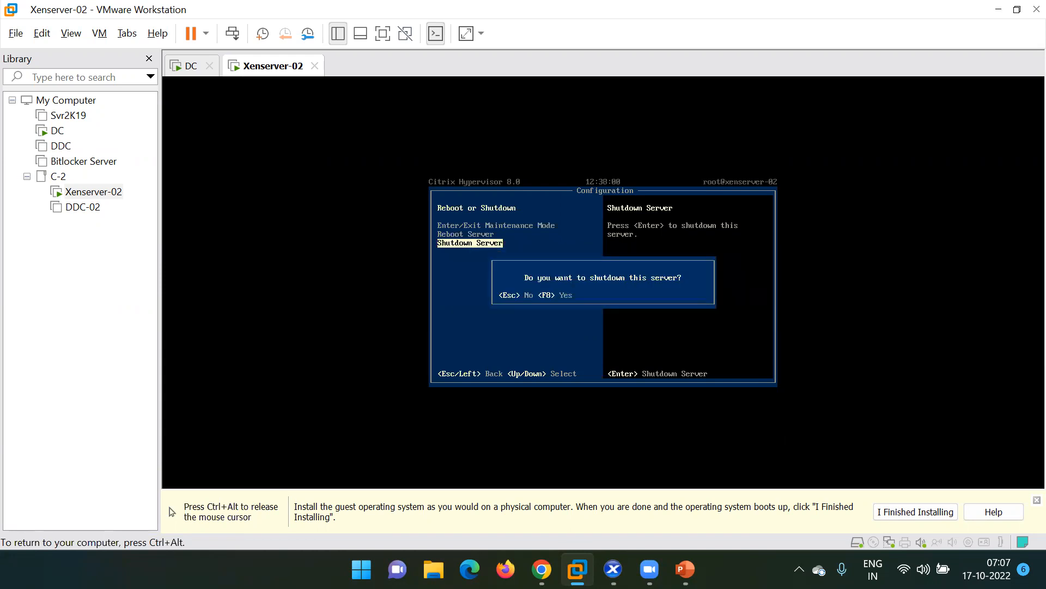
Confirm the Xenserver-02 shutdown with F8 and close its tab after power-off.
{"action": "key", "text": "F8"}
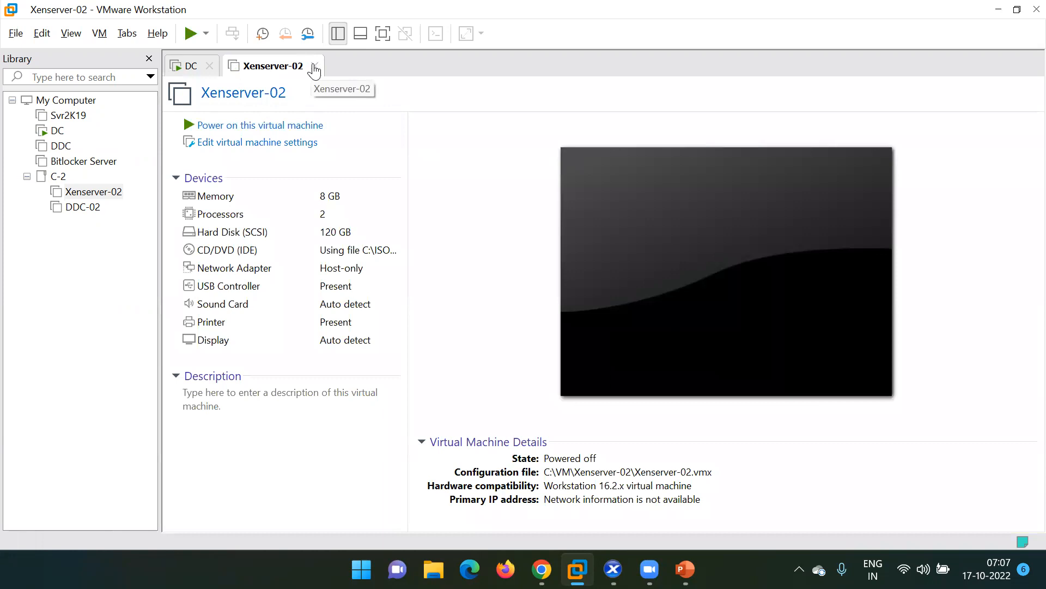
{"action": "left_click", "coordinate": [315, 66]}
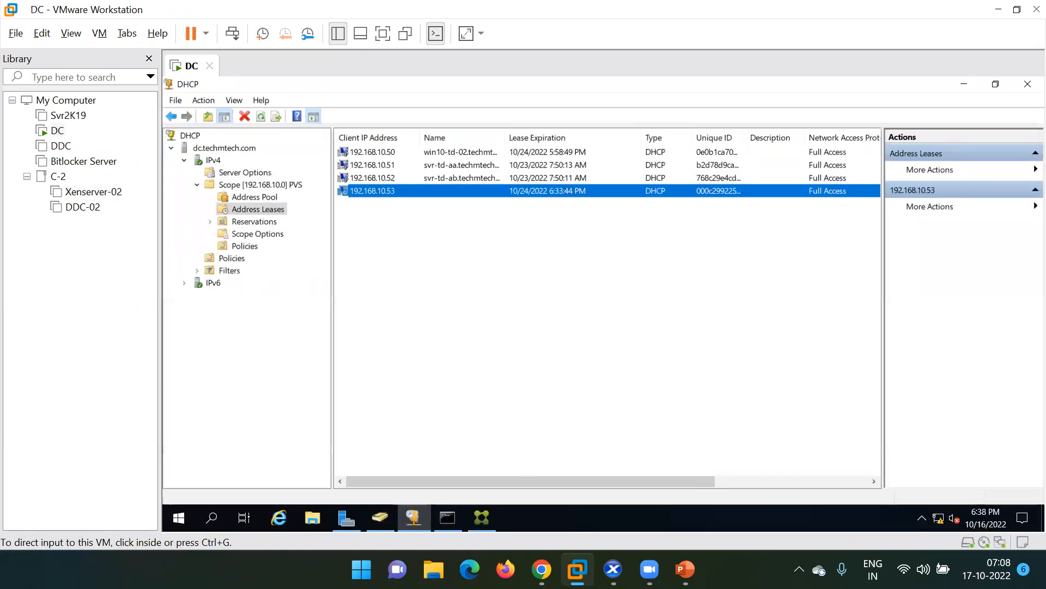
Highlight agenda items 3 and 4 on the Citrix Intro slide, then minimize PowerPoint.
{"action": "left_click", "coordinate": [685, 569]}
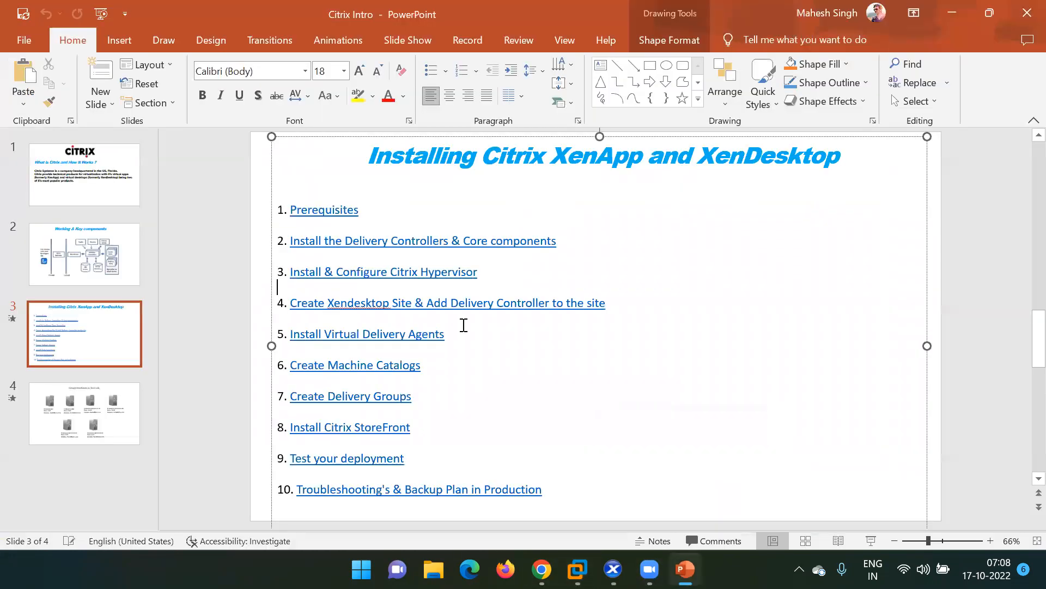
{"action": "left_click_drag", "start_coordinate": [486, 274], "coordinate": [290, 271]}
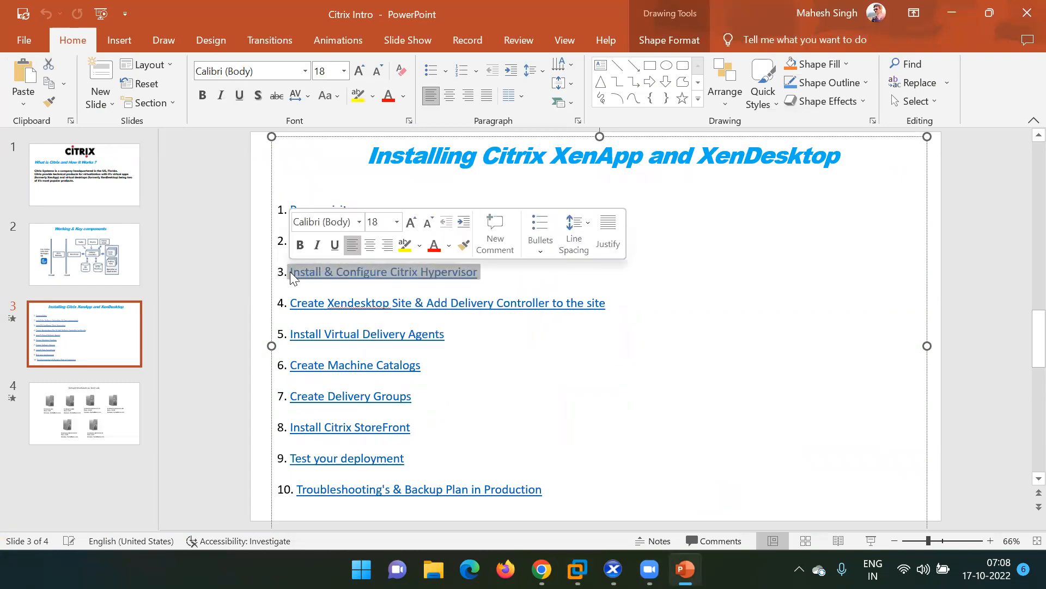
{"action": "left_click", "coordinate": [499, 279]}
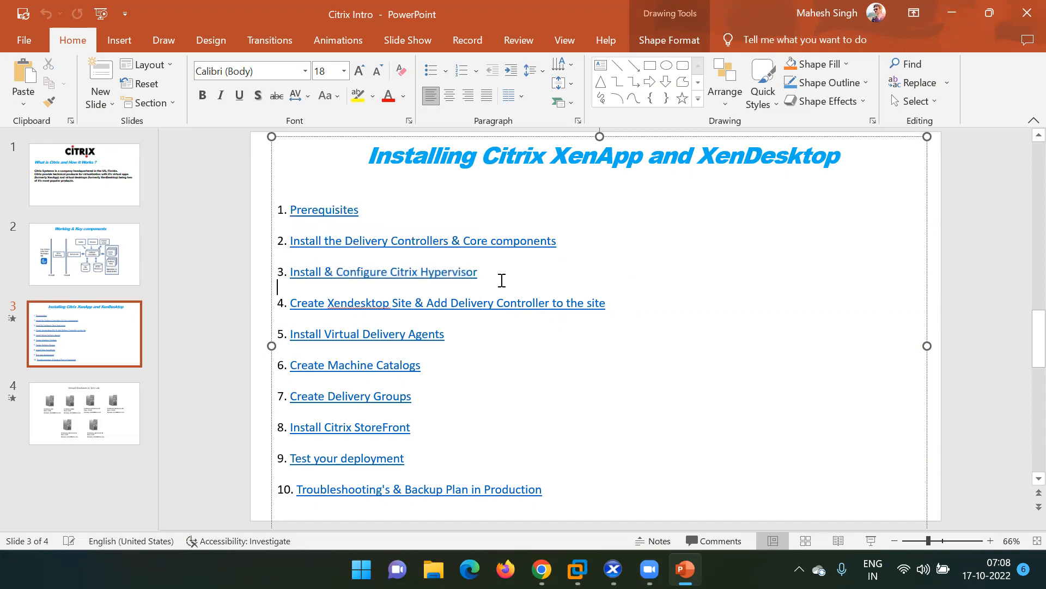
{"action": "triple_click", "coordinate": [334, 305]}
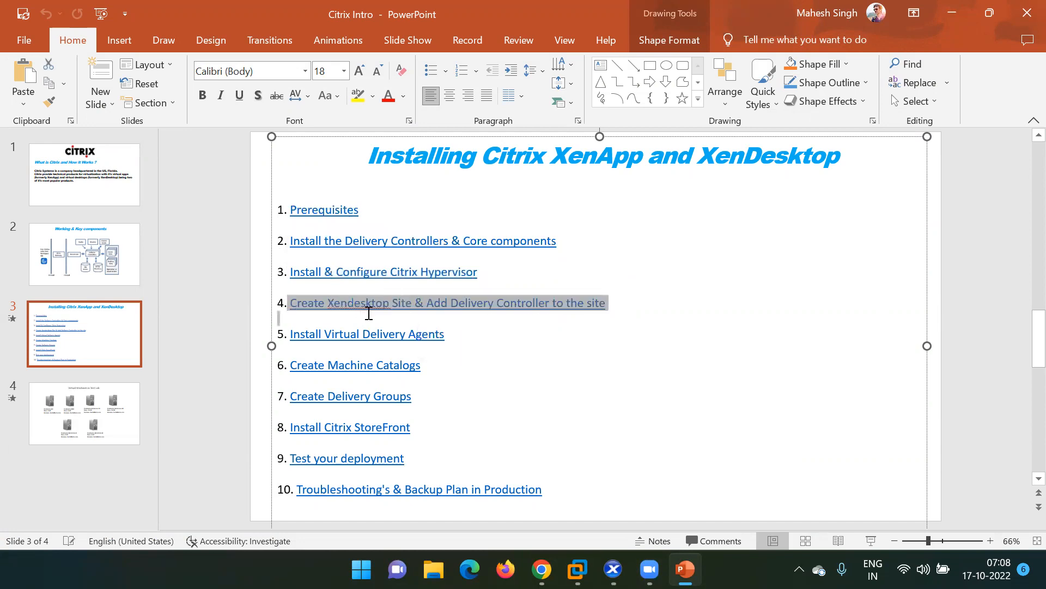
{"action": "left_click", "coordinate": [410, 315]}
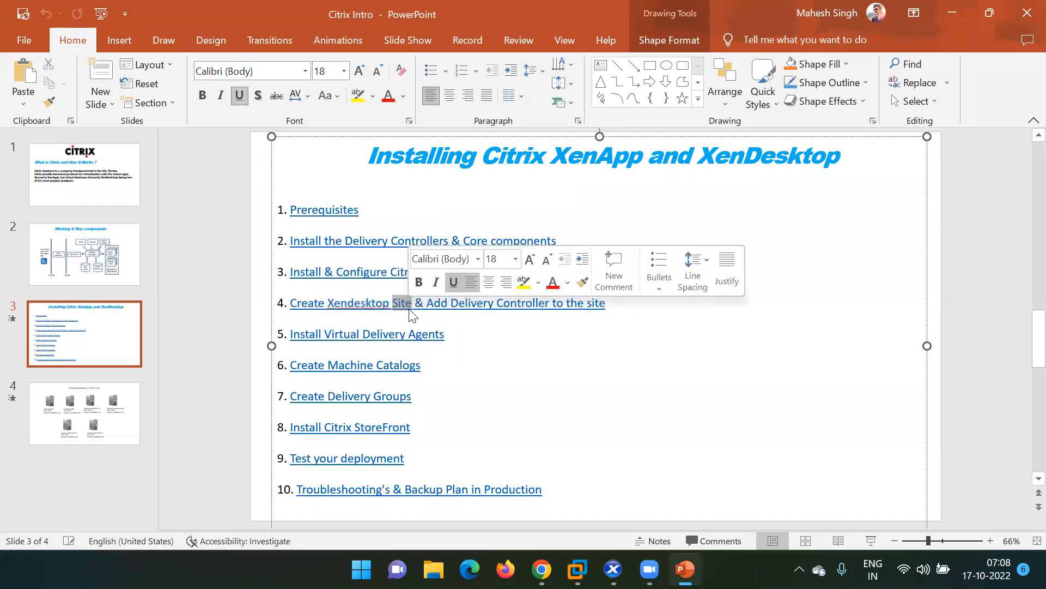
{"action": "double_click", "coordinate": [472, 304]}
{"action": "left_click", "coordinate": [537, 316]}
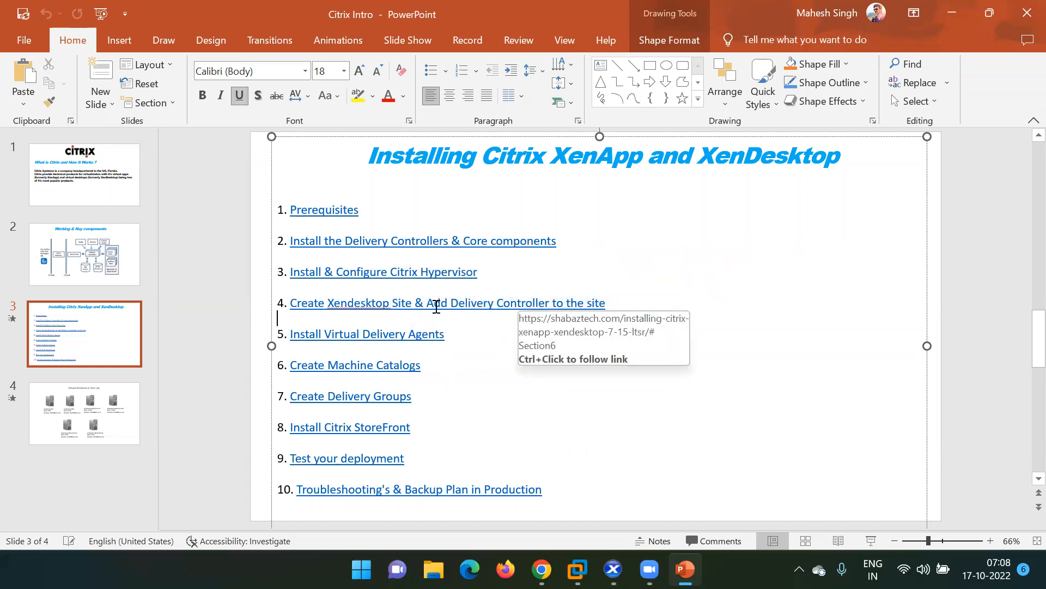
{"action": "left_click", "coordinate": [961, 25]}
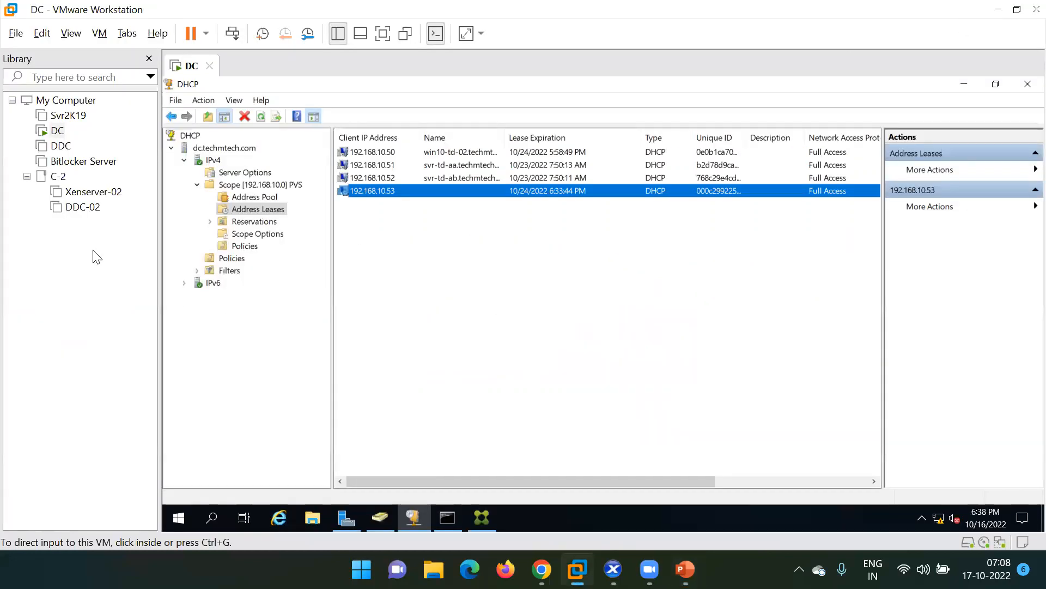
Power on DDC-02 from the Library, then switch from VMware Workstation to XenCenter.
{"action": "left_click", "coordinate": [76, 216]}
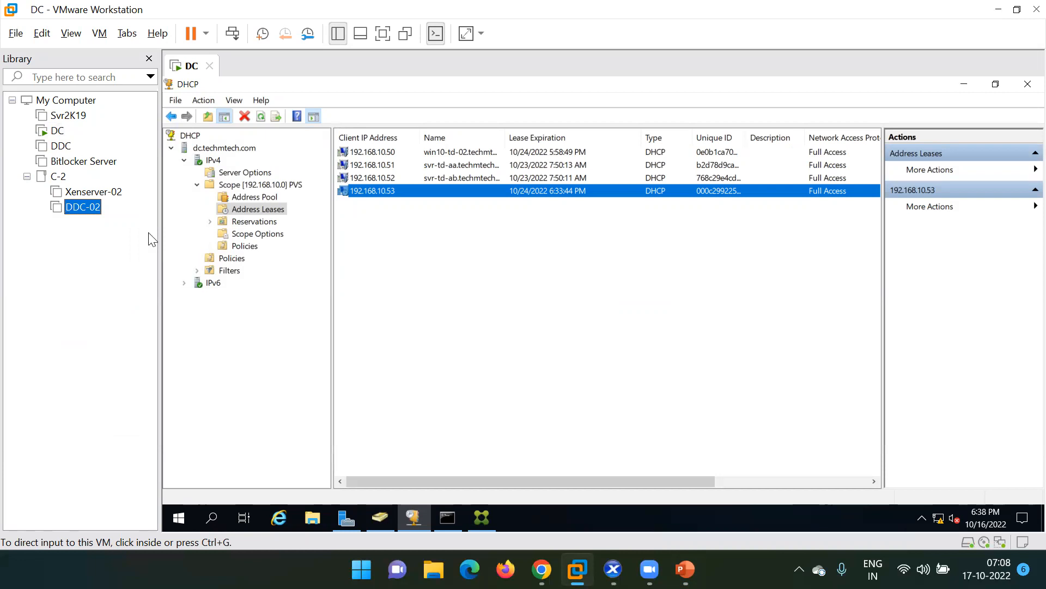
{"action": "left_click", "coordinate": [221, 126]}
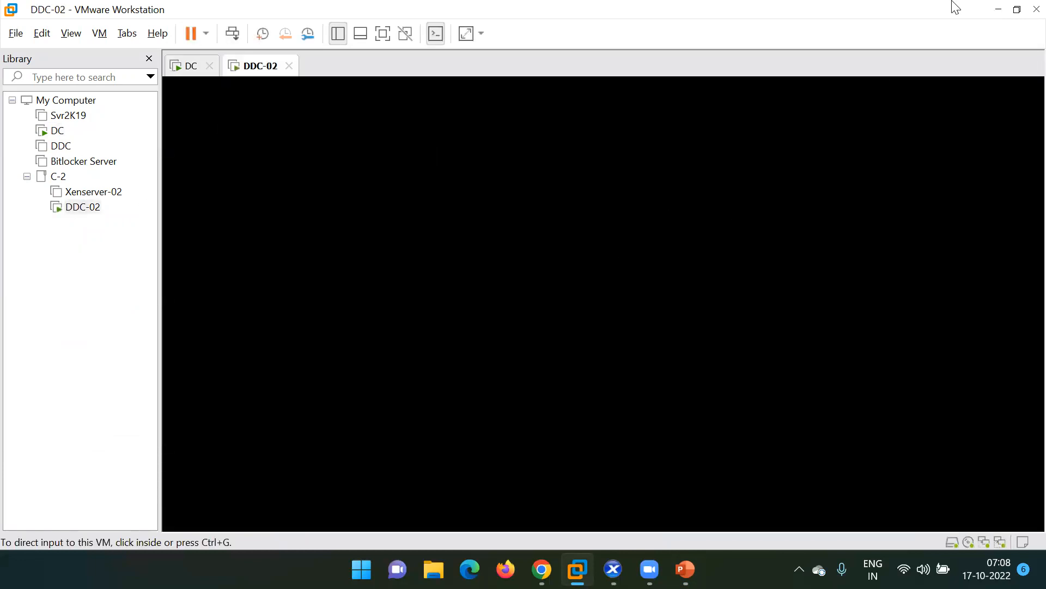
{"action": "left_click", "coordinate": [994, 10]}
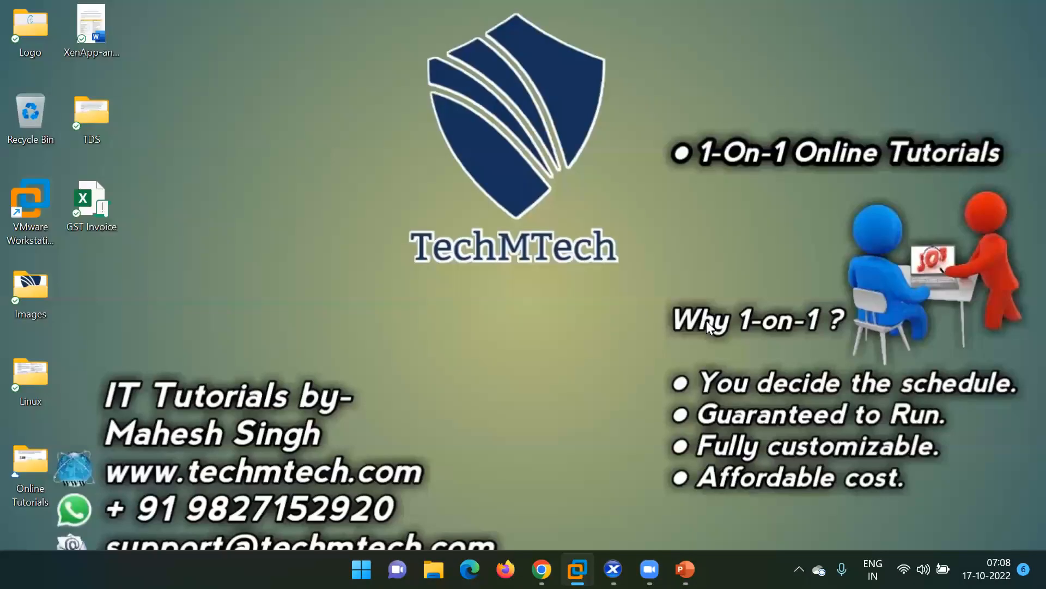
{"action": "left_click", "coordinate": [613, 569]}
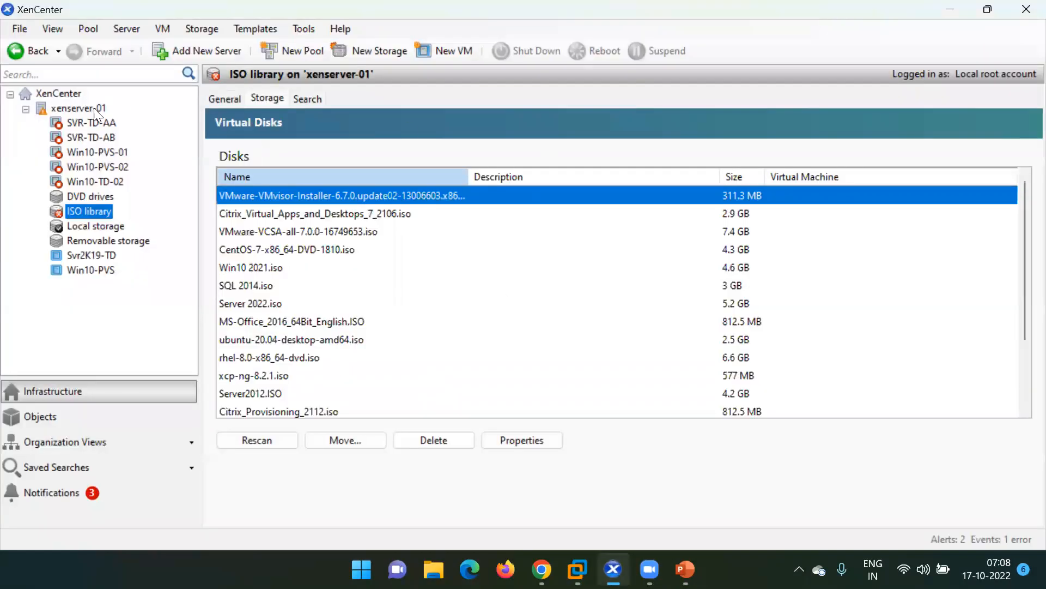
Log into xenserver-01's console as root and run xsconsole.
{"action": "left_click", "coordinate": [87, 109]}
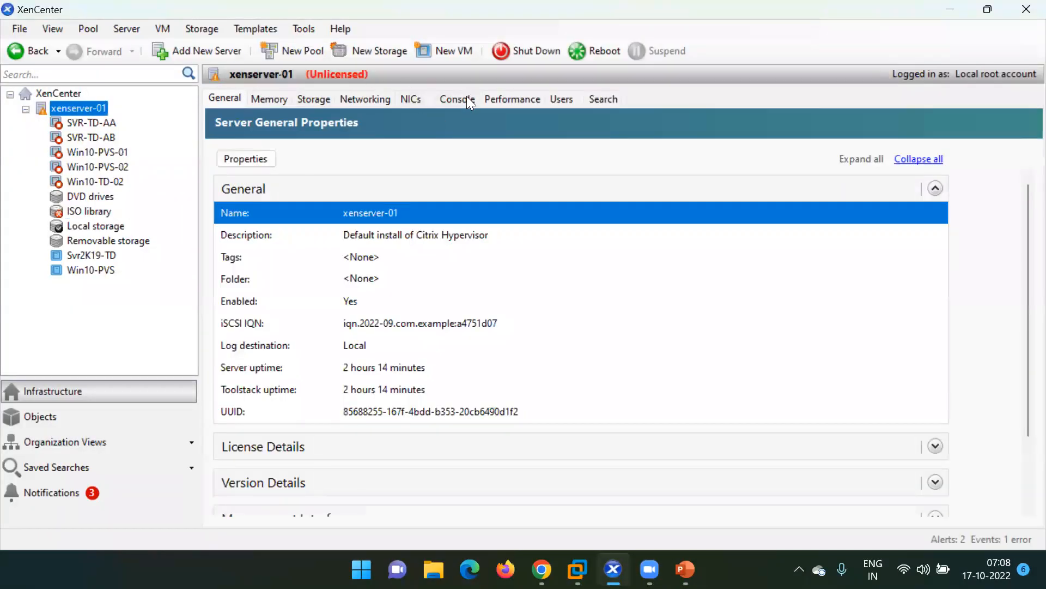
{"action": "left_click", "coordinate": [466, 97]}
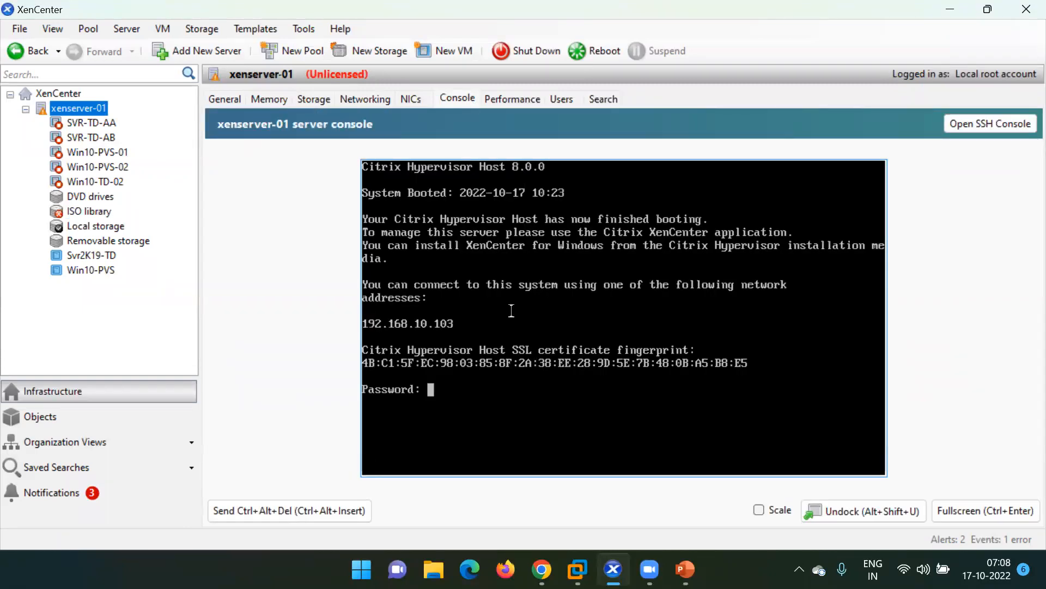
{"action": "key", "text": "Return"}
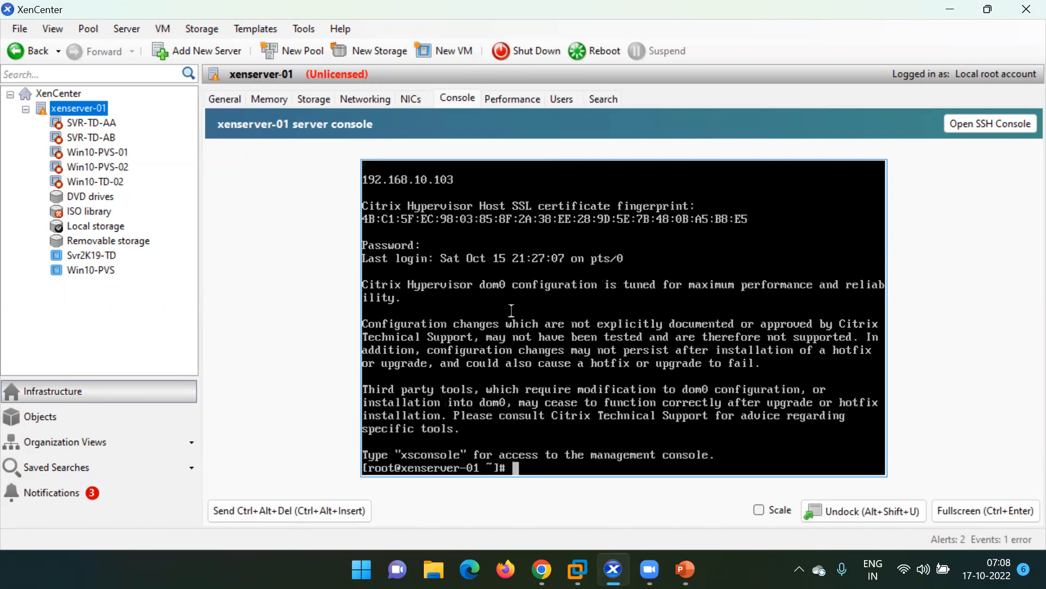
{"action": "type", "text": "xsconsole"}
{"action": "key", "text": "Return"}
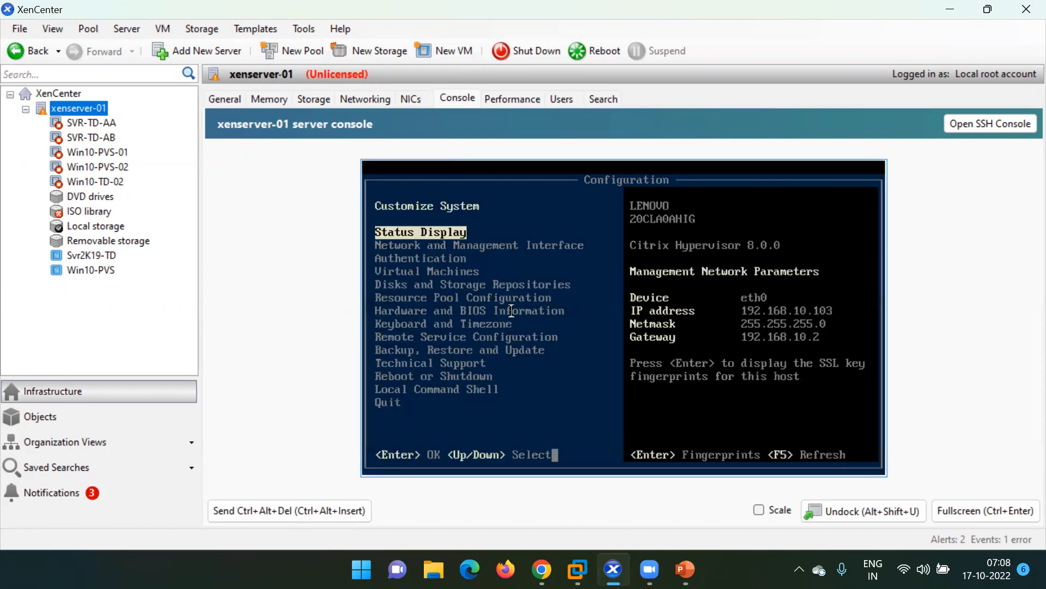
{"action": "key", "text": "Down"}
{"action": "key", "text": "Up"}
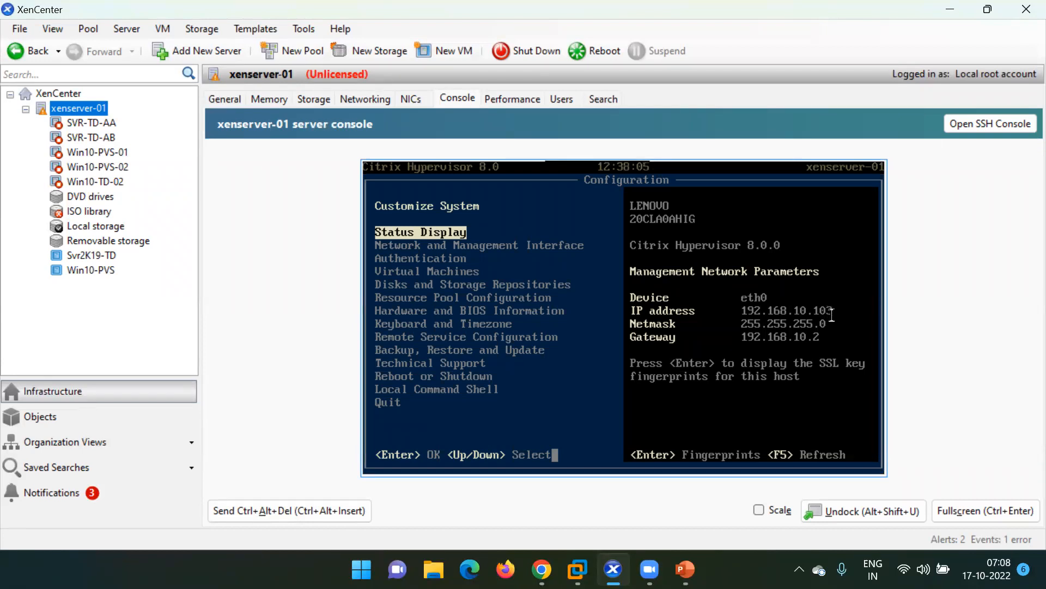
Glance at the DC machine in VMware, move to Hardware and BIOS Information, and close XenCenter.
{"action": "left_click", "coordinate": [578, 569]}
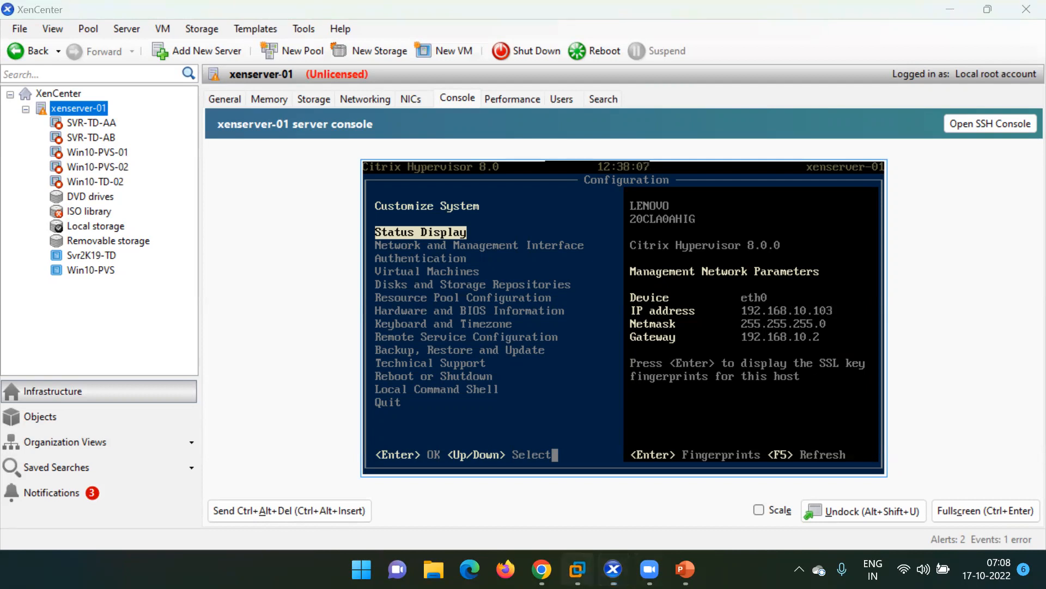
{"action": "left_click", "coordinate": [486, 456]}
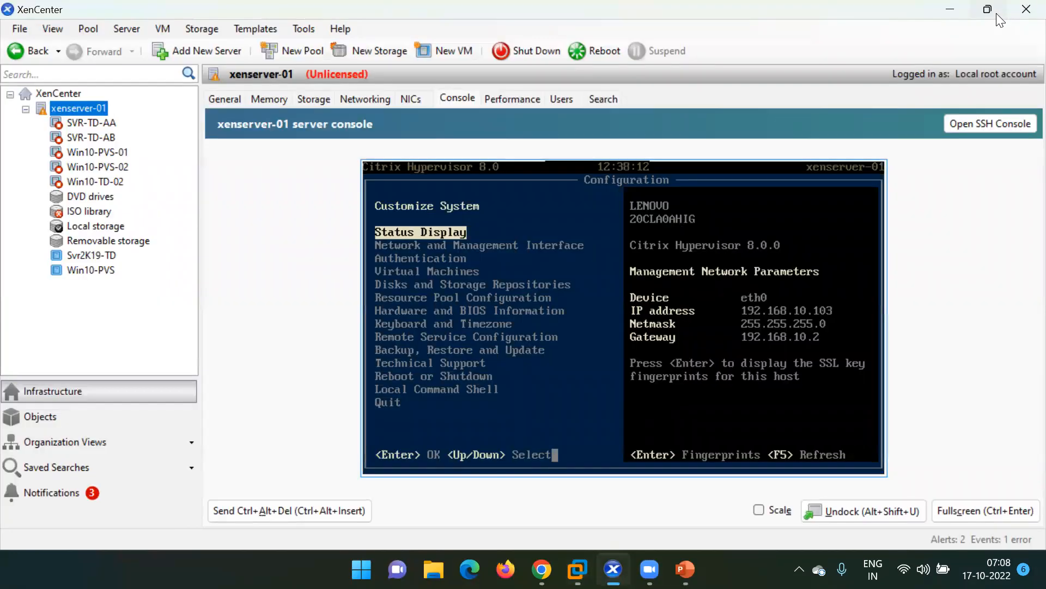
{"action": "left_click", "coordinate": [997, 11]}
{"action": "key", "text": "Down"}
{"action": "key", "text": "Down"}
{"action": "key", "text": "Down"}
{"action": "key", "text": "Down"}
{"action": "key", "text": "Down"}
{"action": "key", "text": "Down"}
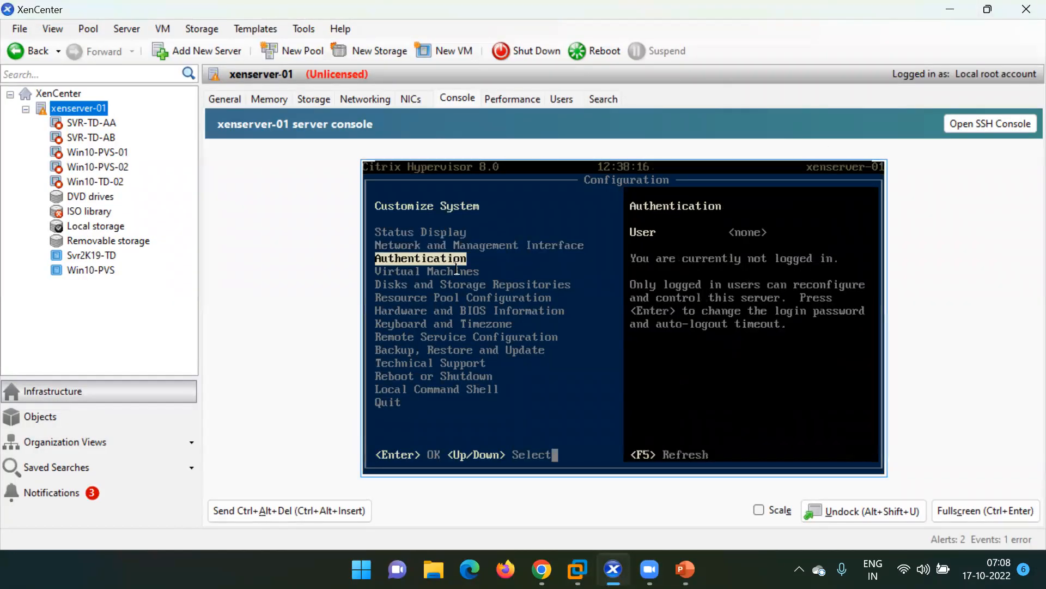
{"action": "left_click", "coordinate": [1024, 10]}
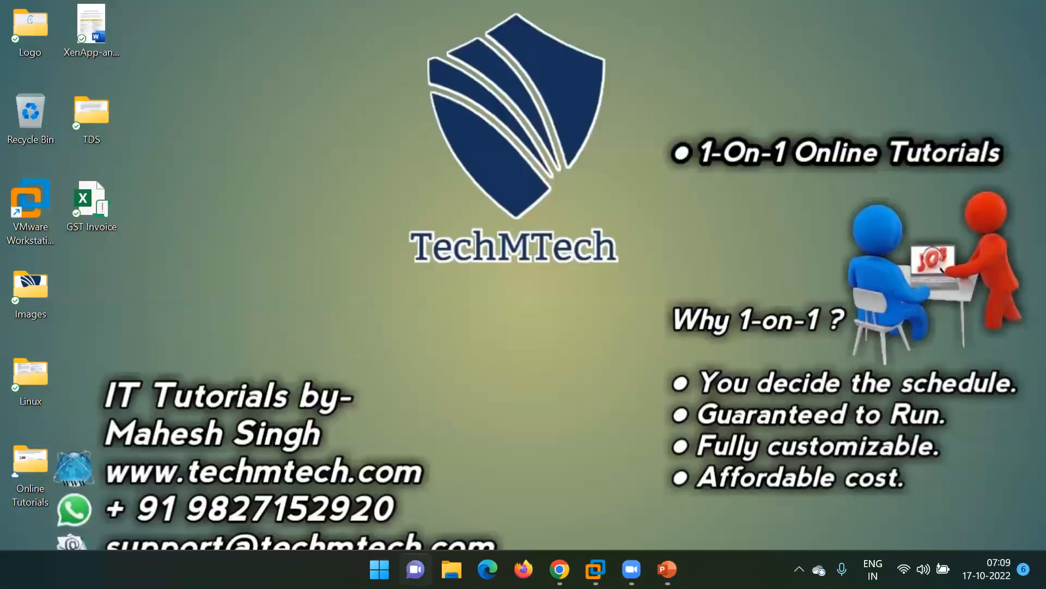
Relaunch Citrix XenCenter by searching 'xence' in the Start menu.
{"action": "left_click", "coordinate": [379, 569]}
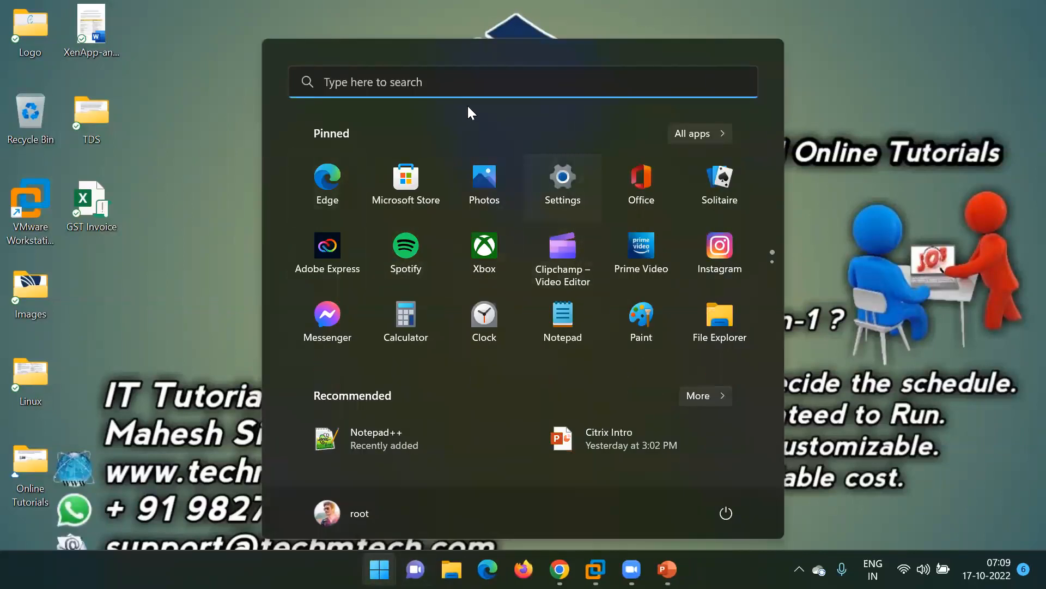
{"action": "type", "text": "xence"}
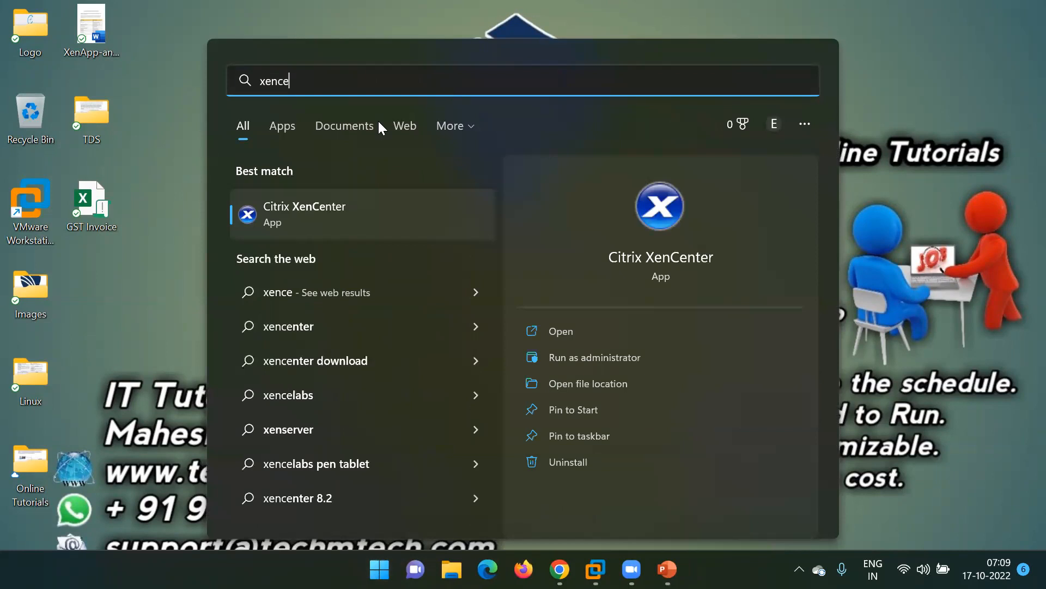
{"action": "left_click", "coordinate": [331, 215]}
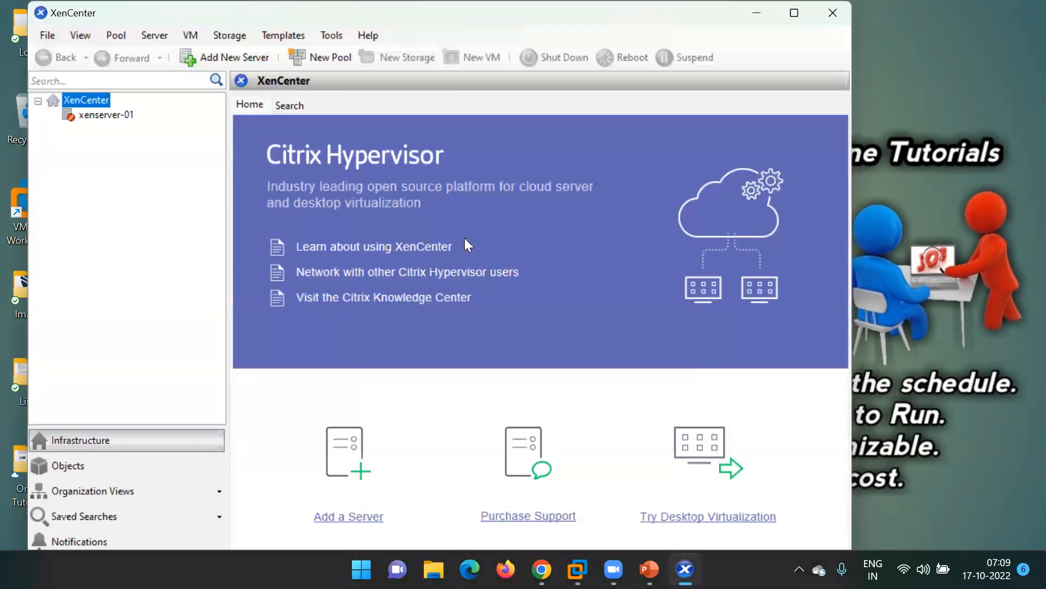
Remove the xenserver-01 host from XenCenter and maximize the window.
{"action": "left_click", "coordinate": [96, 115]}
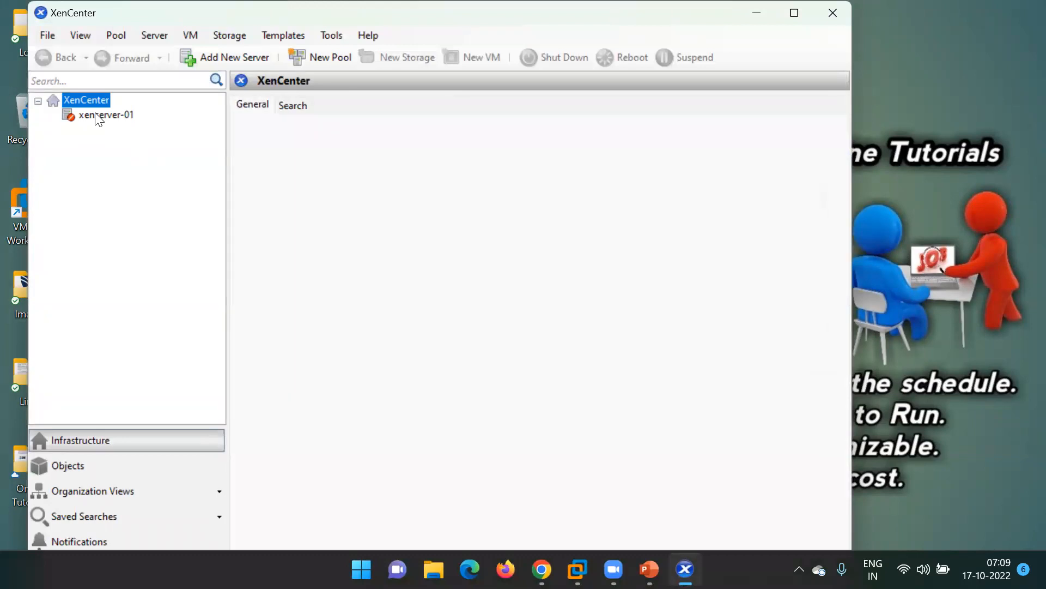
{"action": "right_click", "coordinate": [95, 114]}
{"action": "left_click", "coordinate": [160, 158]}
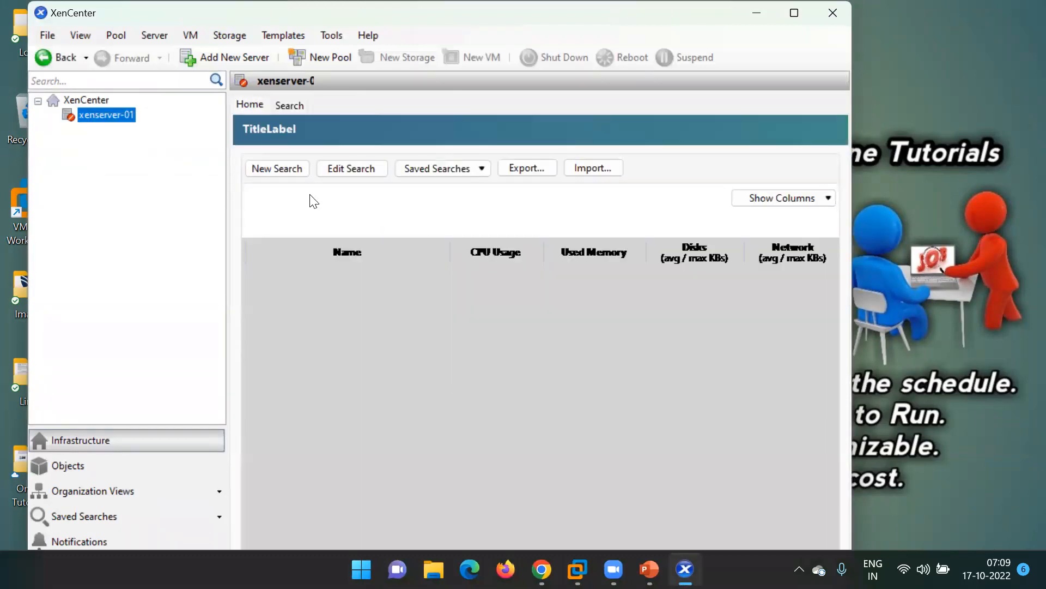
{"action": "double_click", "coordinate": [509, 10]}
Open File Explorer and go through This PC into the OS (C:) drive.
{"action": "key", "text": "super+e"}
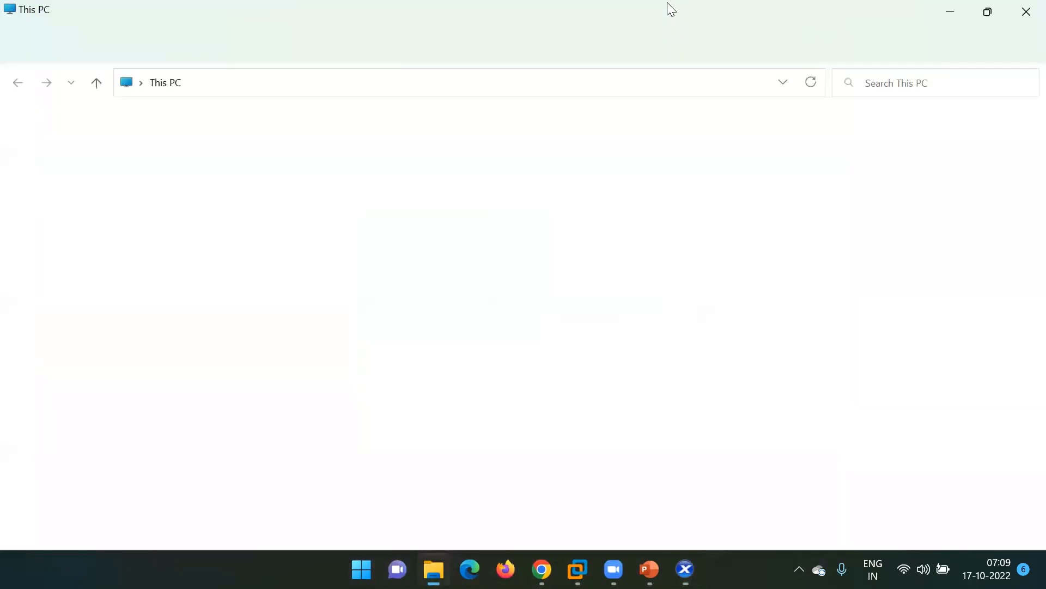
{"action": "left_click", "coordinate": [66, 161]}
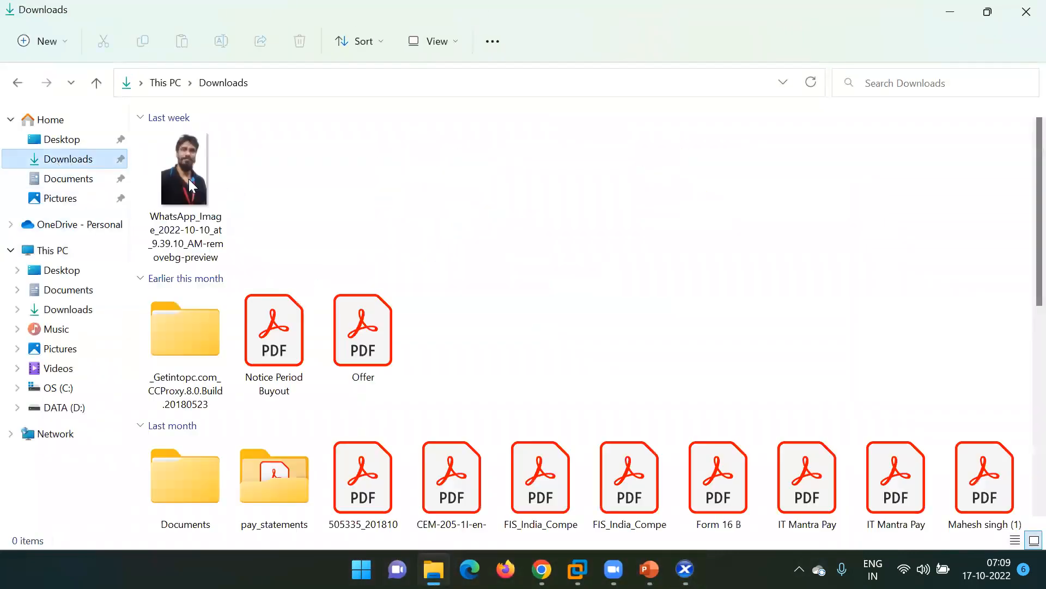
{"action": "scroll", "coordinate": [239, 336], "scroll_direction": "down", "scroll_amount": 10}
{"action": "scroll", "coordinate": [239, 336], "scroll_direction": "down", "scroll_amount": 1}
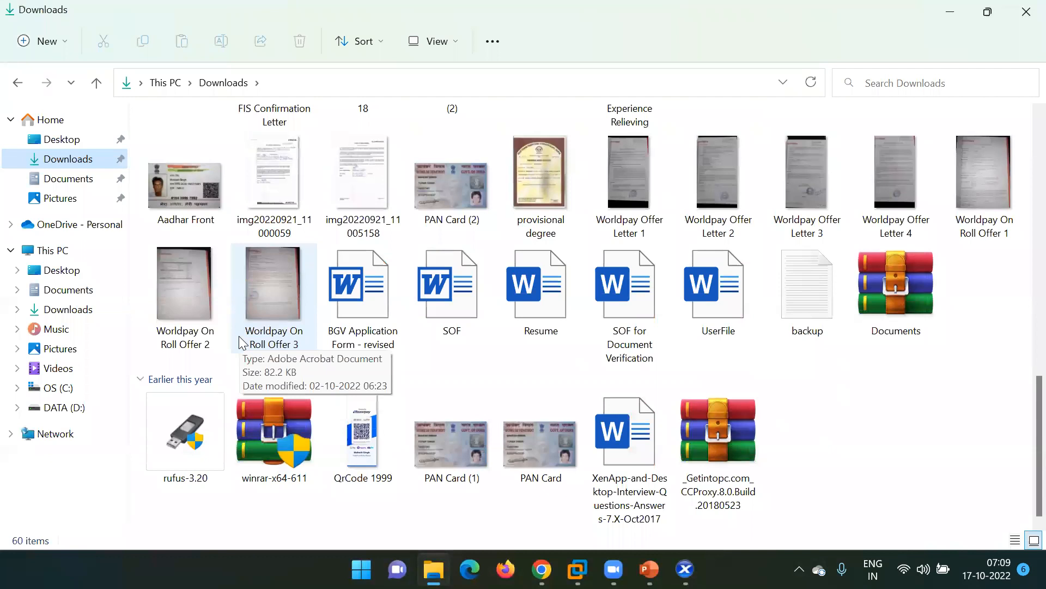
{"action": "left_click", "coordinate": [55, 252]}
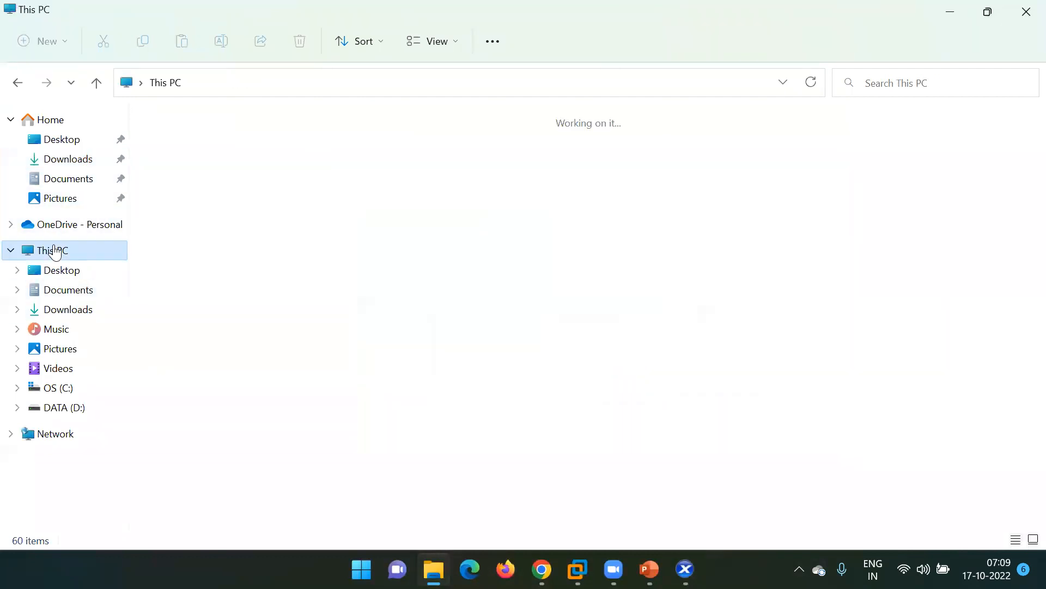
{"action": "left_click", "coordinate": [240, 284]}
{"action": "double_click", "coordinate": [242, 279]}
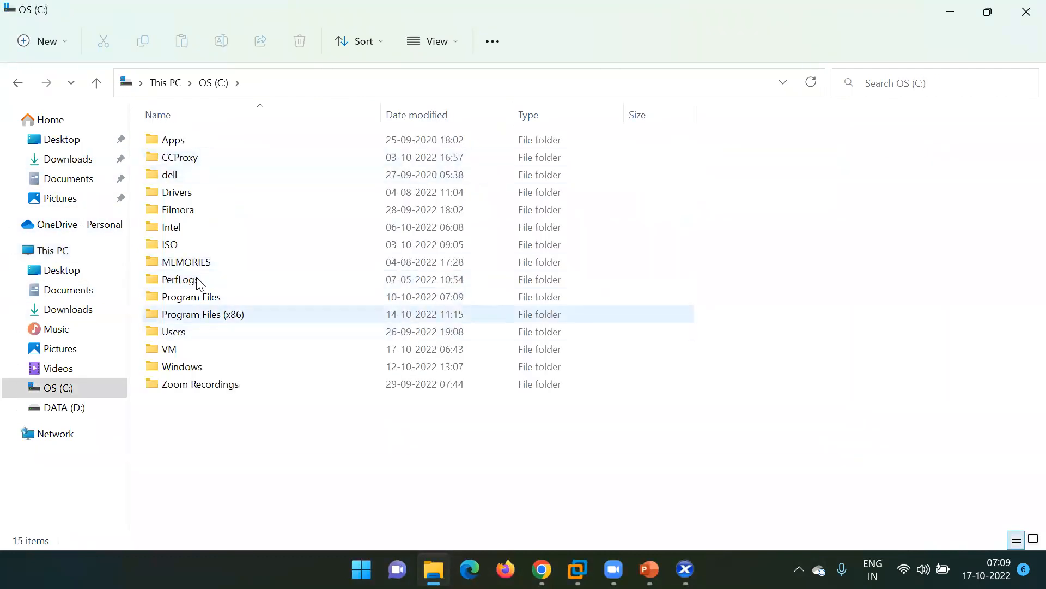
In the ISO folder, select the Citrix_Virtual_Apps_and_Desktops_7_2106 disc image and bring up its actions.
{"action": "double_click", "coordinate": [191, 247]}
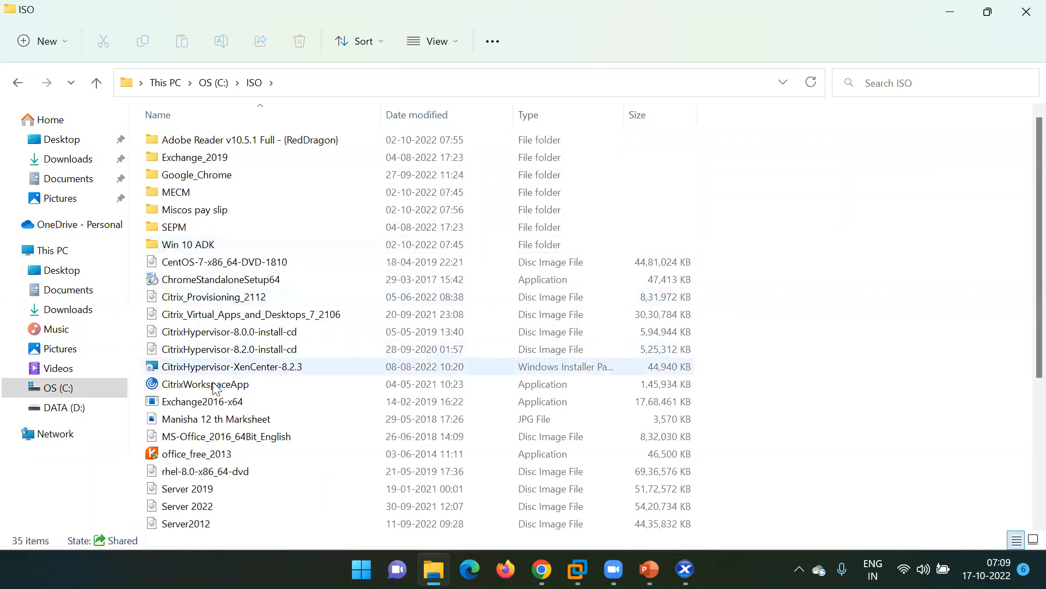
{"action": "left_click", "coordinate": [214, 300]}
{"action": "scroll", "coordinate": [214, 303], "scroll_direction": "down", "scroll_amount": 2}
{"action": "scroll", "coordinate": [212, 302], "scroll_direction": "down", "scroll_amount": 3}
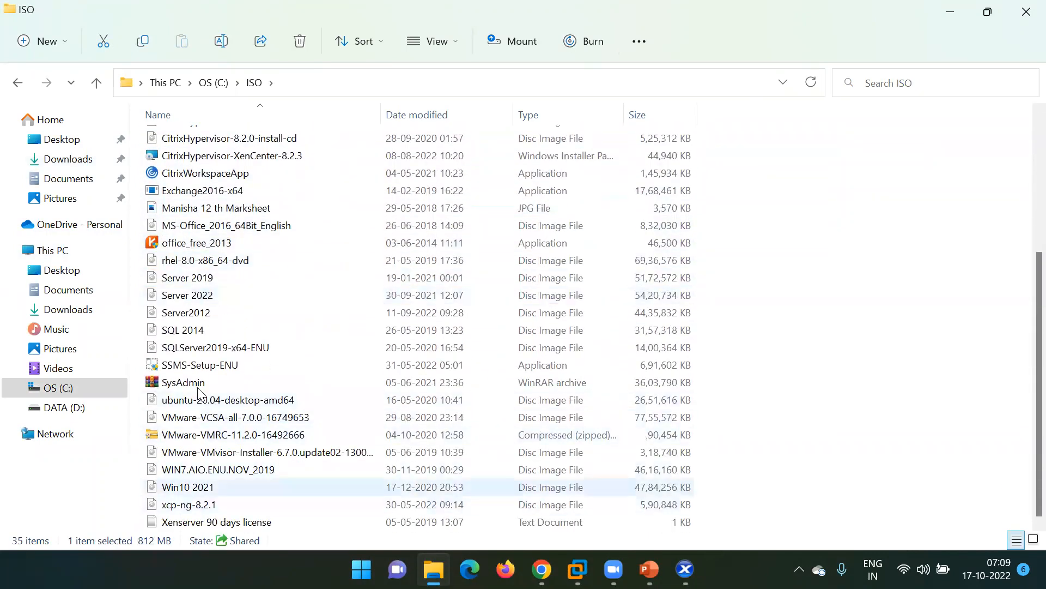
{"action": "left_click", "coordinate": [206, 295]}
{"action": "scroll", "coordinate": [198, 241], "scroll_direction": "up", "scroll_amount": 2}
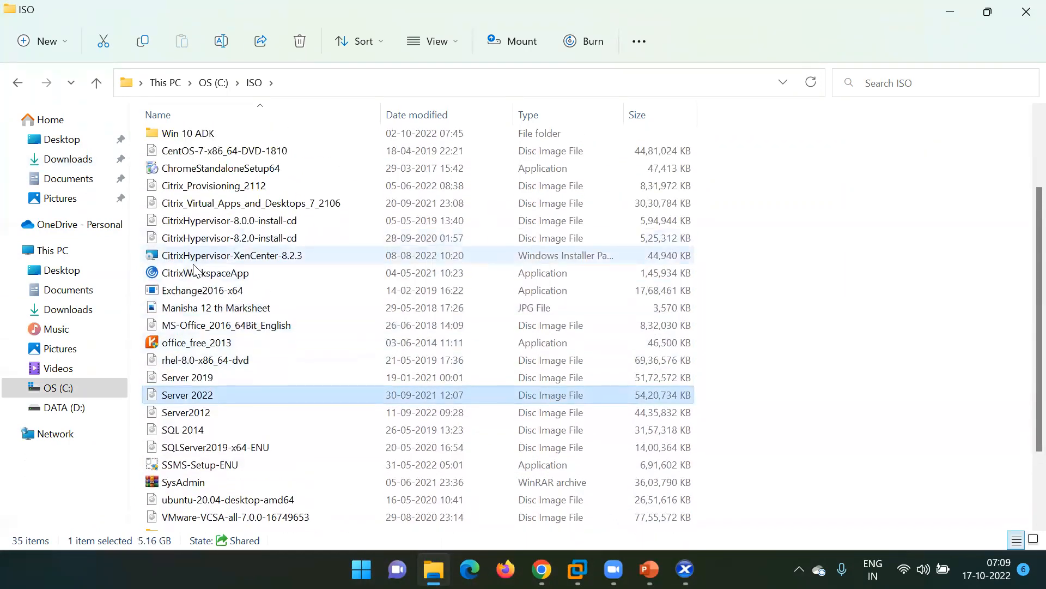
{"action": "scroll", "coordinate": [195, 188], "scroll_direction": "up", "scroll_amount": 1}
{"action": "scroll", "coordinate": [194, 188], "scroll_direction": "up", "scroll_amount": 1}
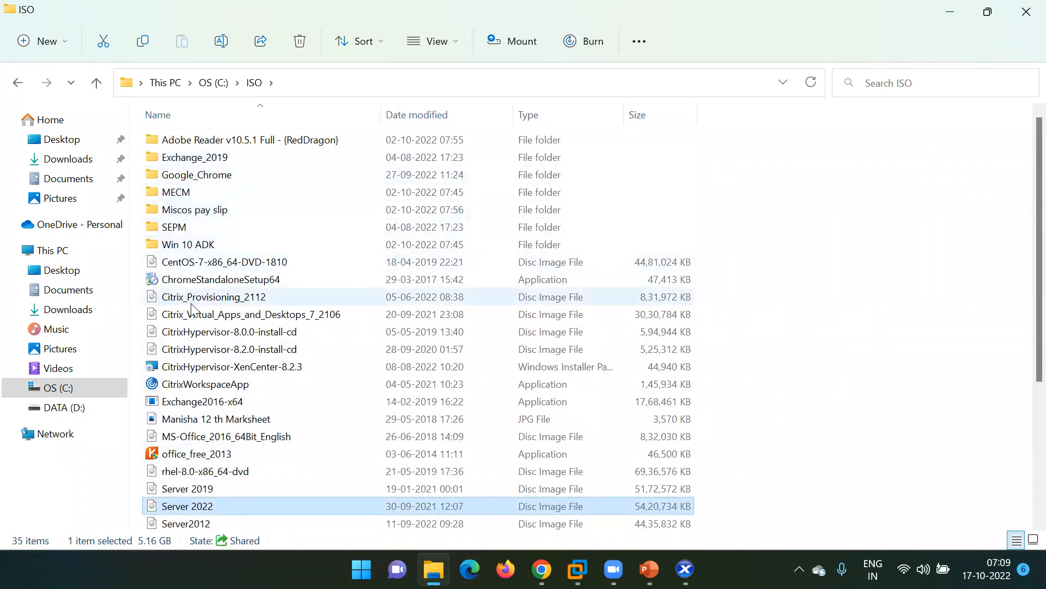
{"action": "left_click", "coordinate": [221, 318]}
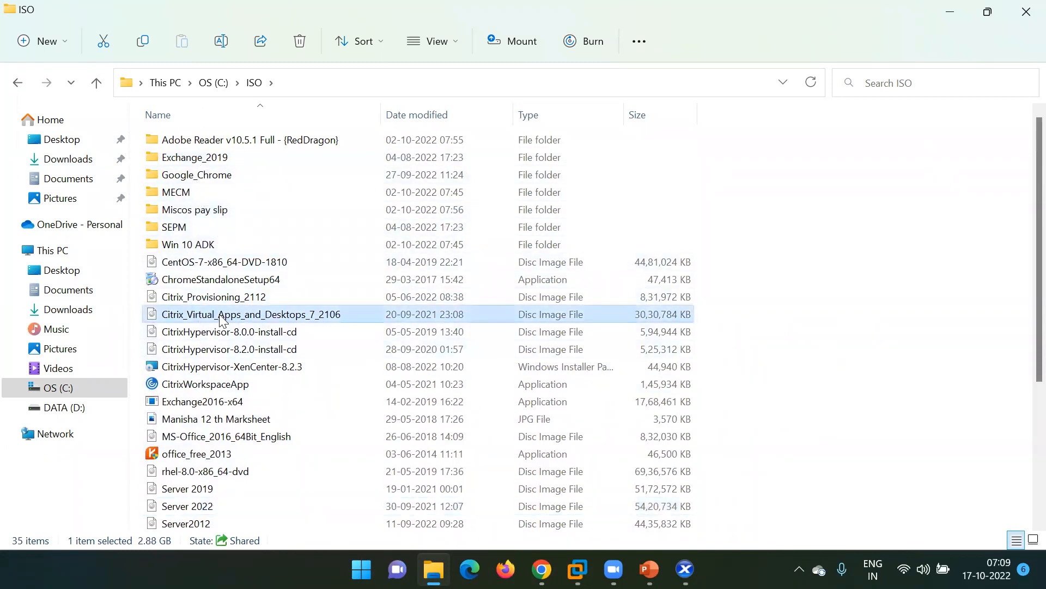
{"action": "right_click", "coordinate": [221, 319]}
Mount Citrix_Virtual_Apps_and_Desktops_7_2106 as DVD Drive (E:) CVAD 2106, accepting the security warning.
{"action": "left_click", "coordinate": [299, 68]}
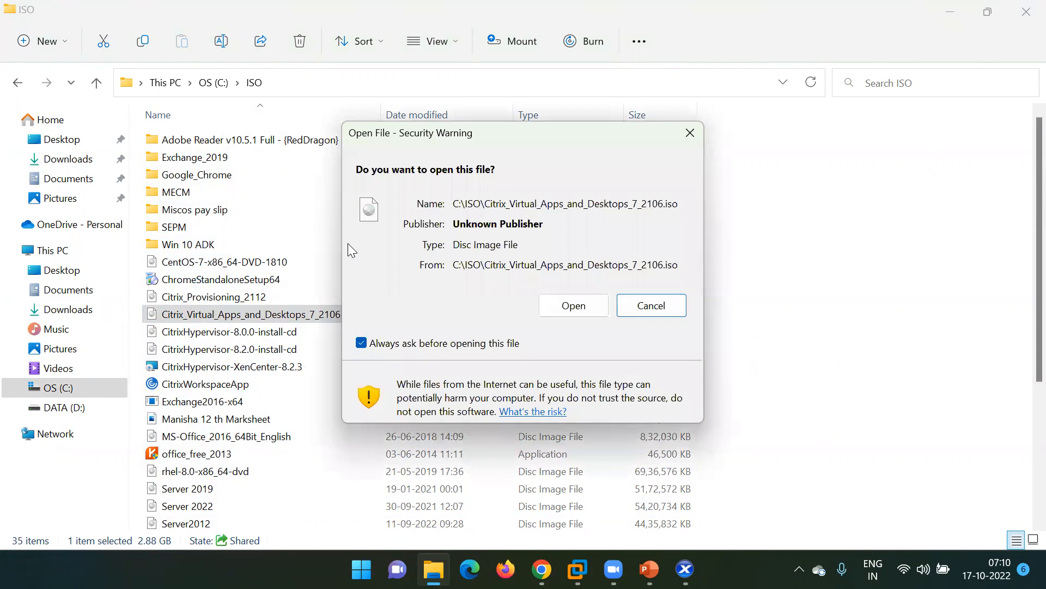
{"action": "left_click", "coordinate": [574, 306]}
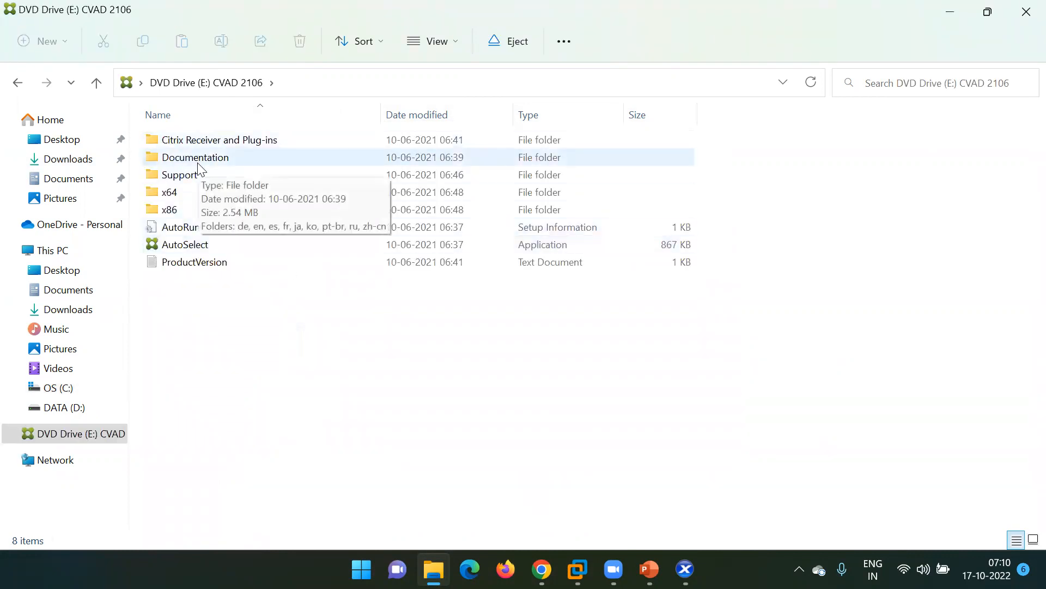
Browse the disc's Citrix Receiver and Plug-ins, Support, x64, x86 and Documentation folders.
{"action": "double_click", "coordinate": [217, 143]}
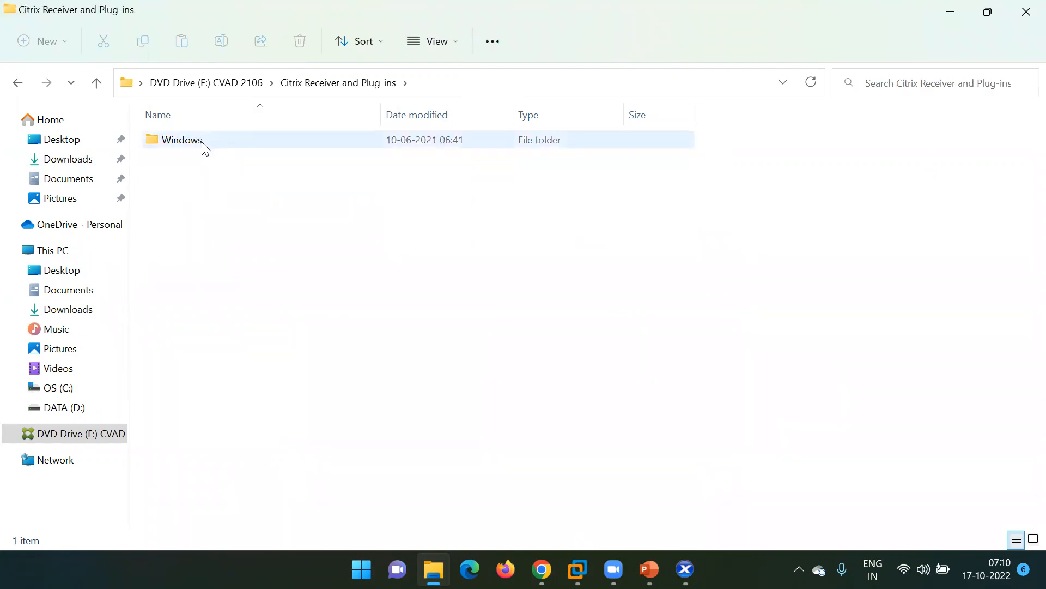
{"action": "double_click", "coordinate": [205, 143]}
{"action": "double_click", "coordinate": [197, 143]}
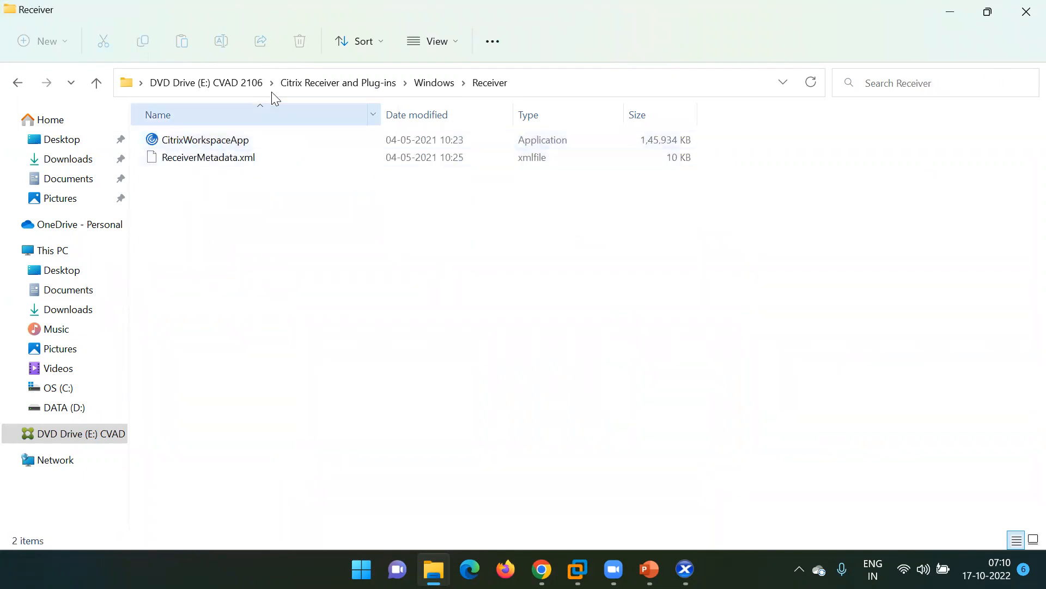
{"action": "left_click", "coordinate": [344, 84]}
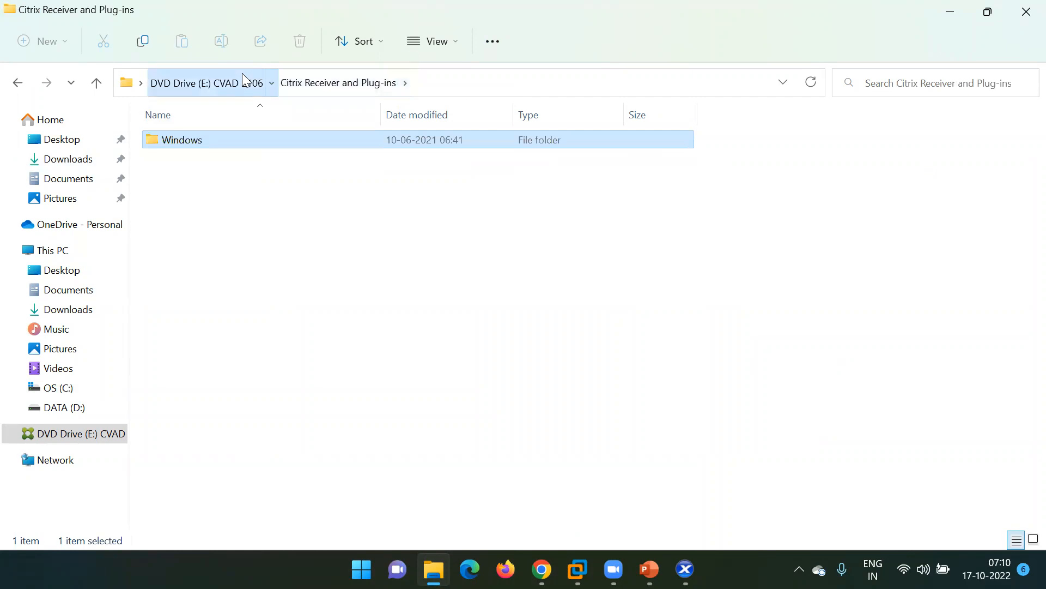
{"action": "left_click", "coordinate": [242, 81]}
{"action": "double_click", "coordinate": [187, 179]}
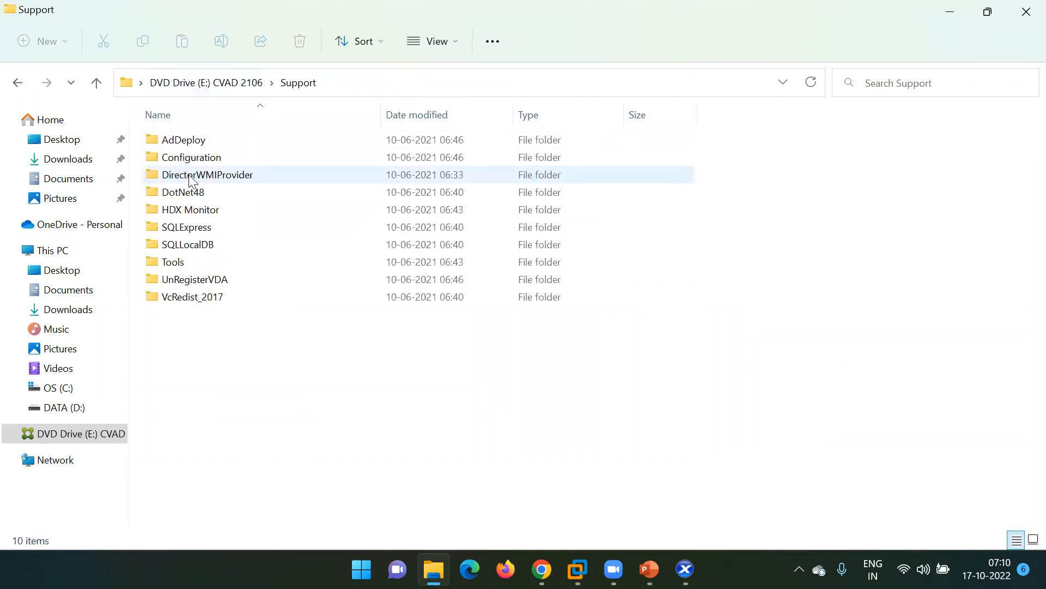
{"action": "left_click", "coordinate": [226, 84]}
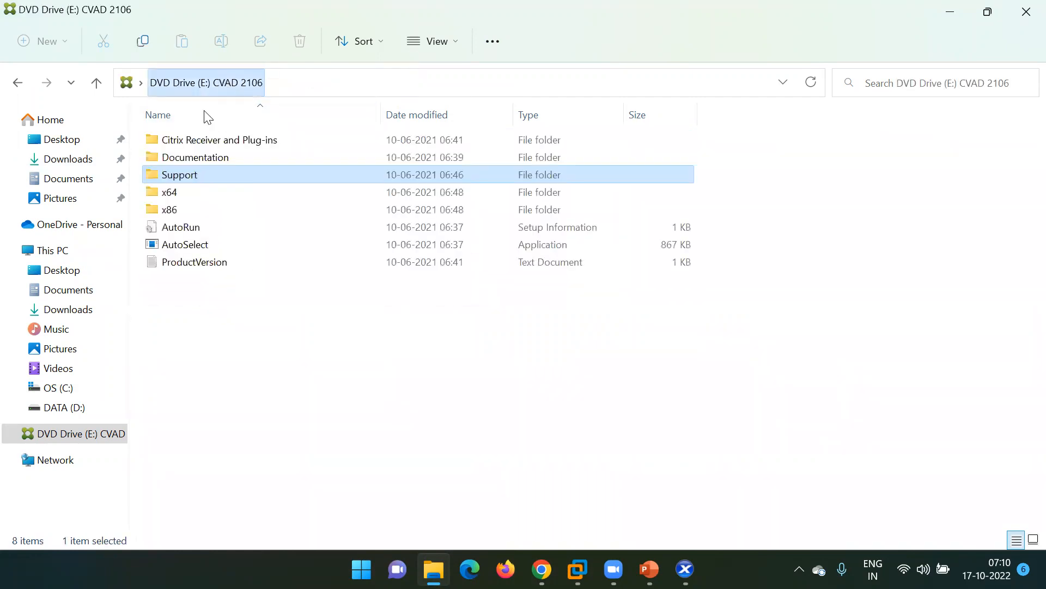
{"action": "double_click", "coordinate": [182, 196]}
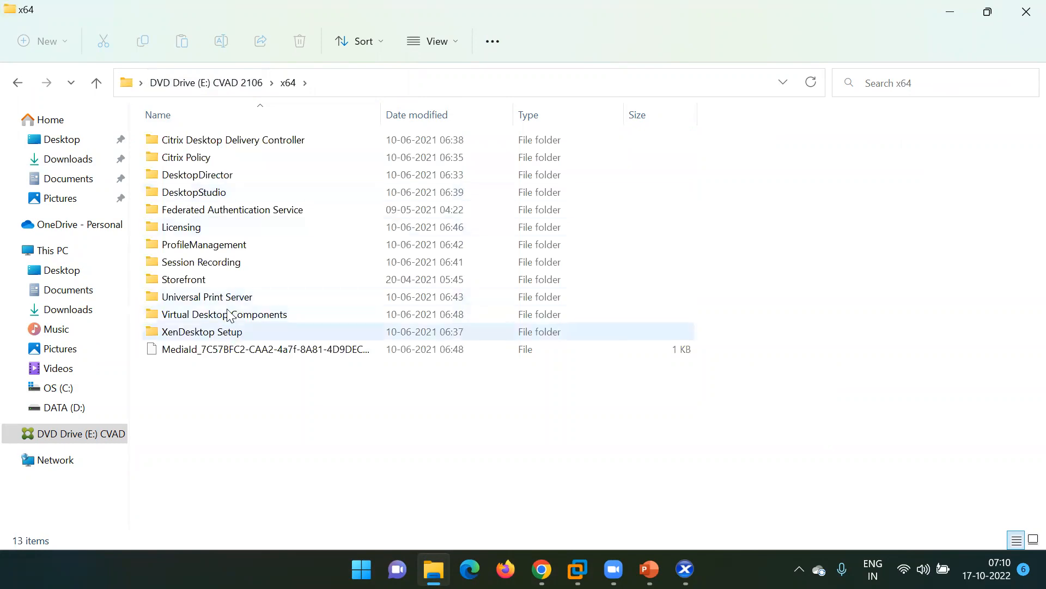
{"action": "left_click", "coordinate": [220, 86]}
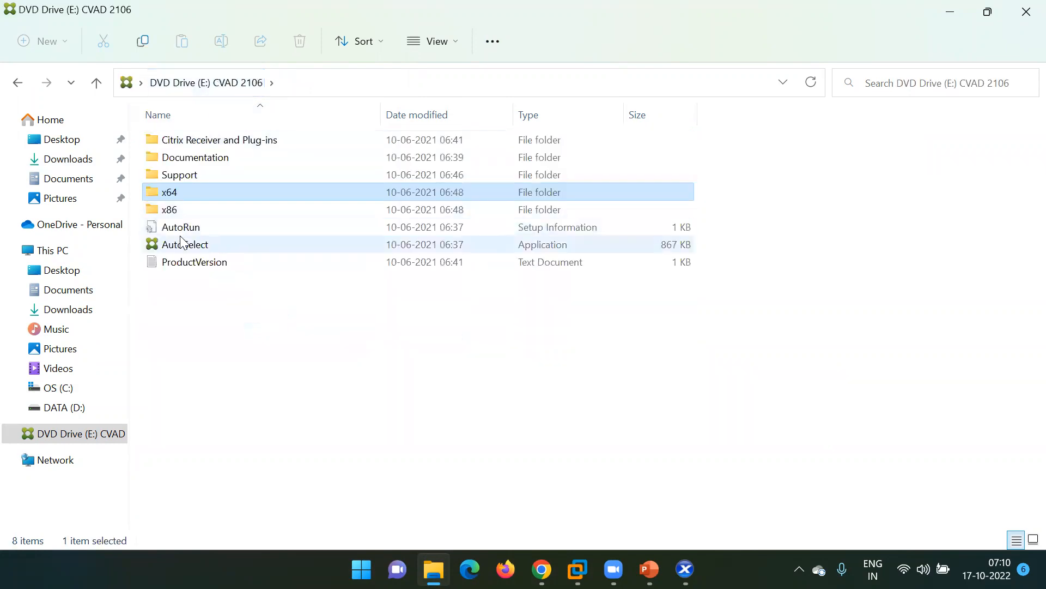
{"action": "left_click", "coordinate": [183, 208]}
{"action": "double_click", "coordinate": [186, 210]}
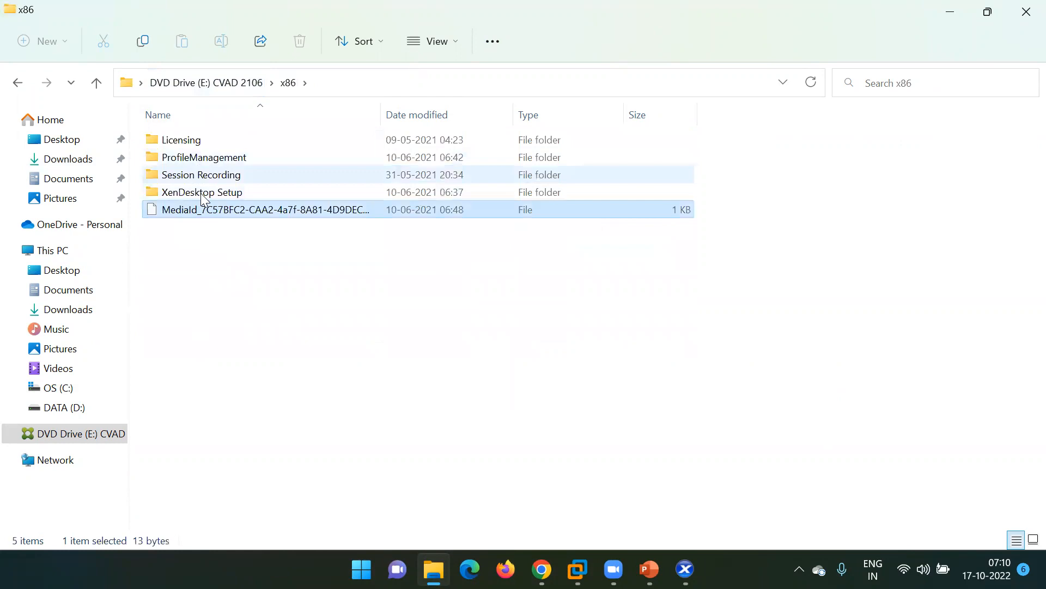
{"action": "left_click", "coordinate": [214, 84]}
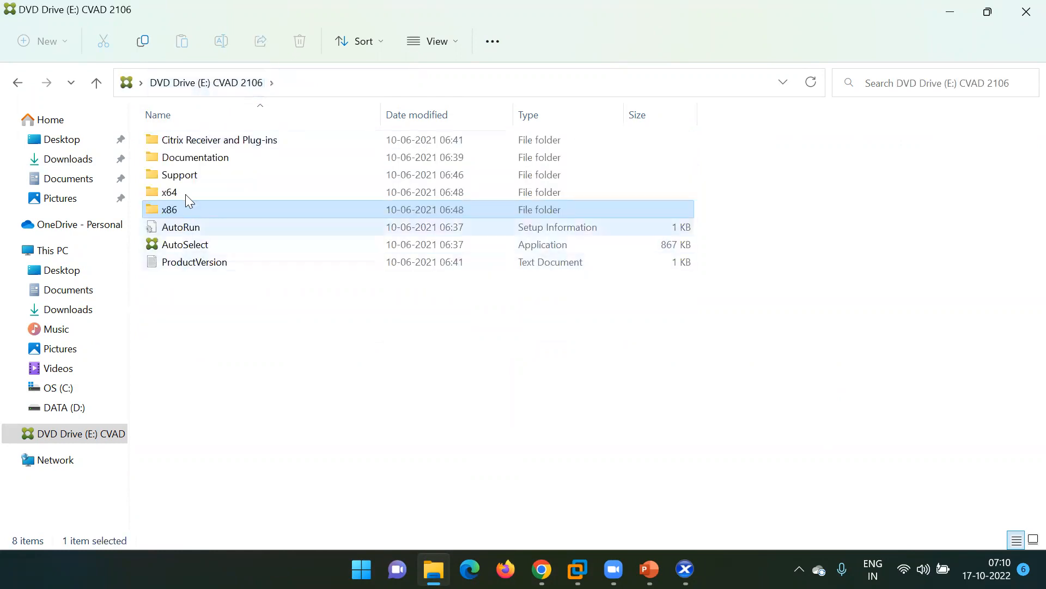
{"action": "double_click", "coordinate": [179, 158]}
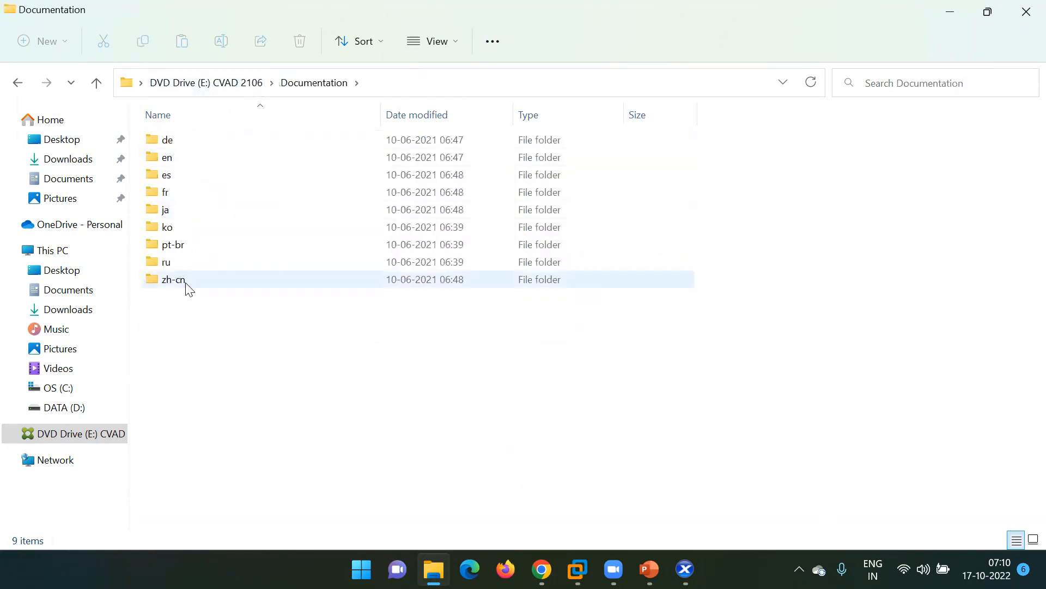
{"action": "left_click", "coordinate": [201, 84]}
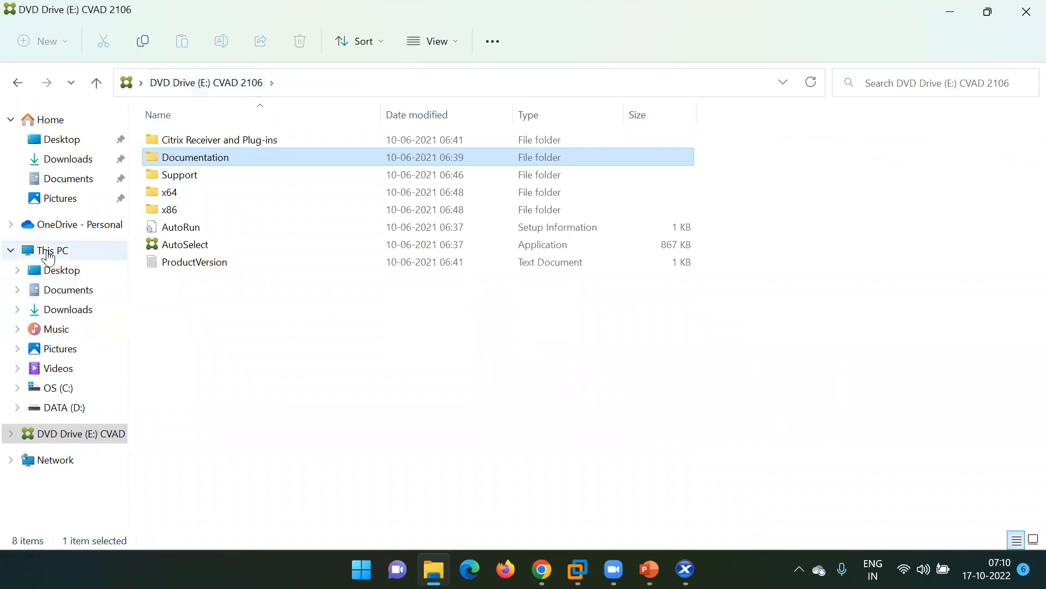
Eject the CVAD 2106 DVD drive from This PC and select OS (C:).
{"action": "left_click", "coordinate": [52, 250]}
{"action": "right_click", "coordinate": [473, 260]}
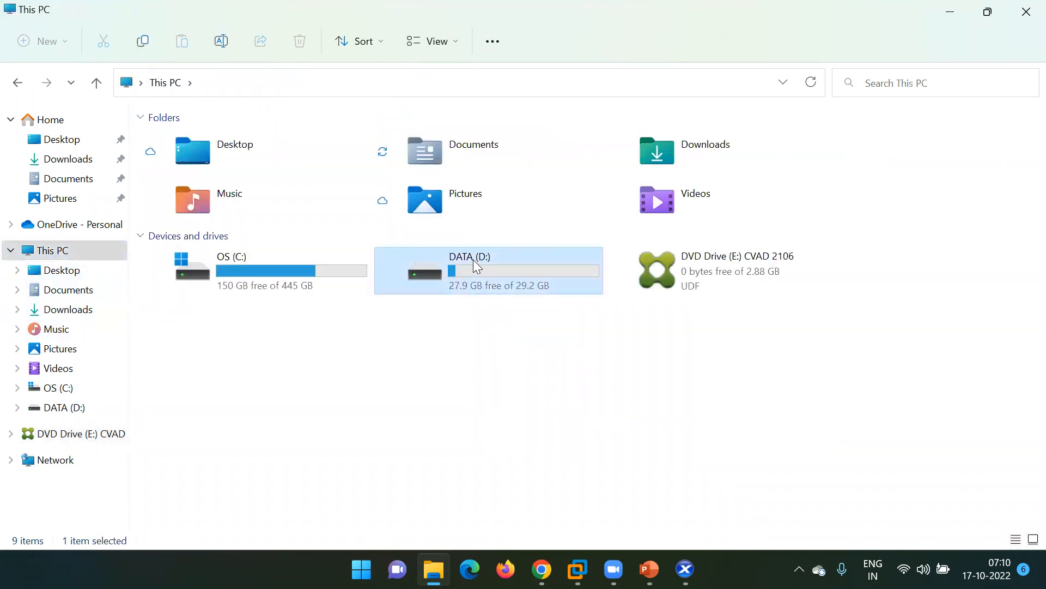
{"action": "left_click", "coordinate": [731, 275]}
{"action": "right_click", "coordinate": [734, 278]}
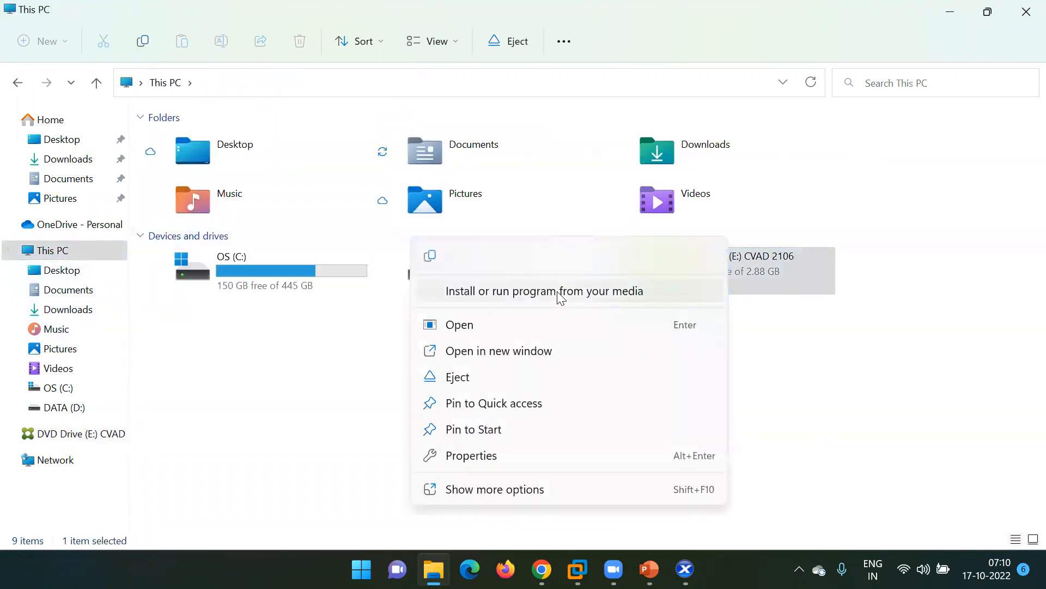
{"action": "left_click", "coordinate": [487, 377]}
{"action": "left_click", "coordinate": [307, 277]}
Go to OS (C:) > ISO and bring up the actions for the CitrixHypervisor-XenCenter-8.2.3 installer.
{"action": "double_click", "coordinate": [308, 278]}
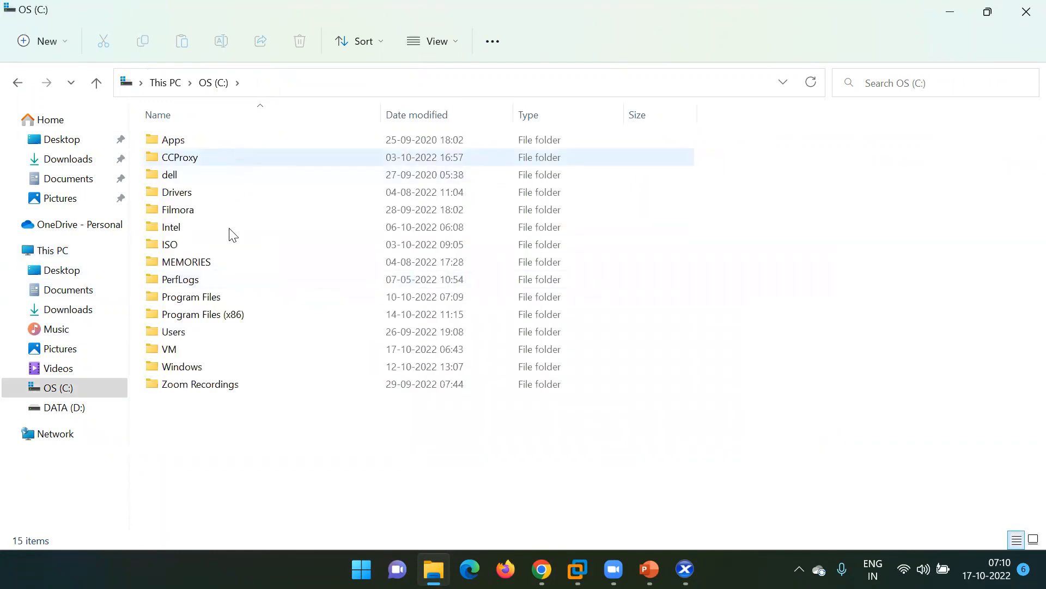
{"action": "double_click", "coordinate": [203, 244]}
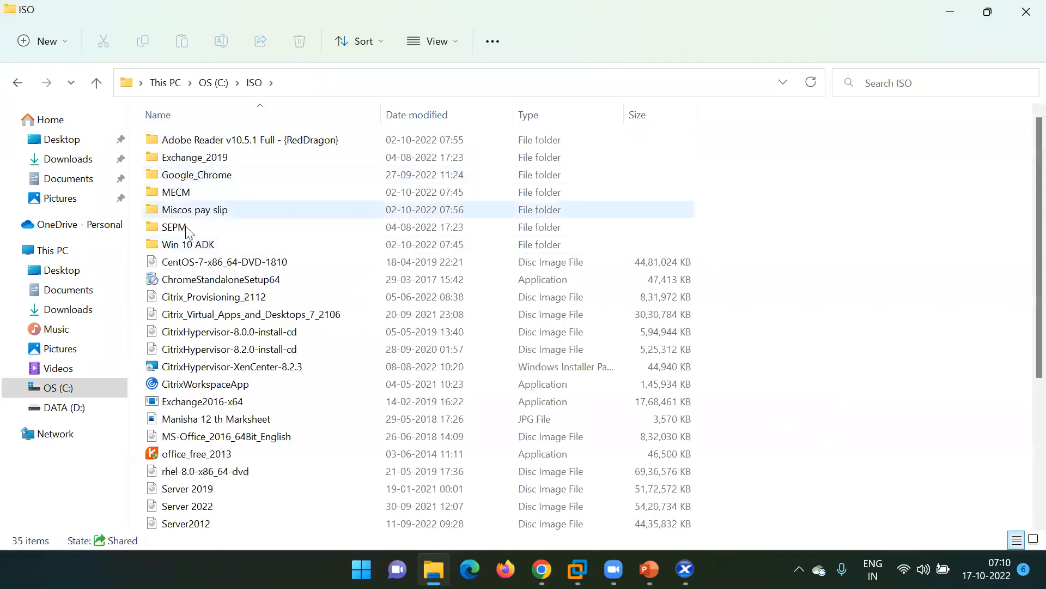
{"action": "scroll", "coordinate": [207, 314], "scroll_direction": "down", "scroll_amount": 1}
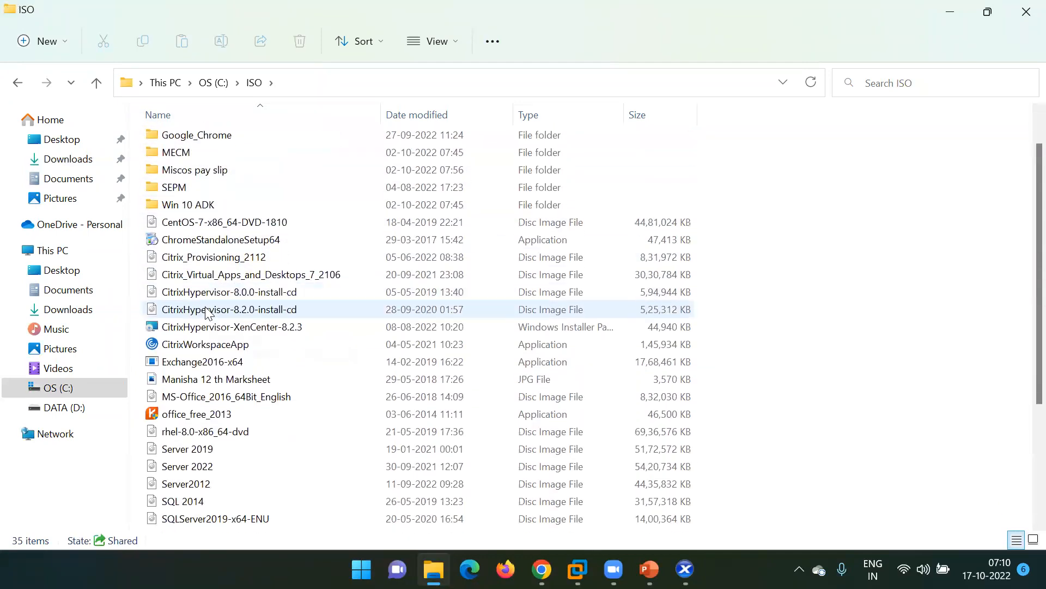
{"action": "scroll", "coordinate": [207, 313], "scroll_direction": "down", "scroll_amount": 1}
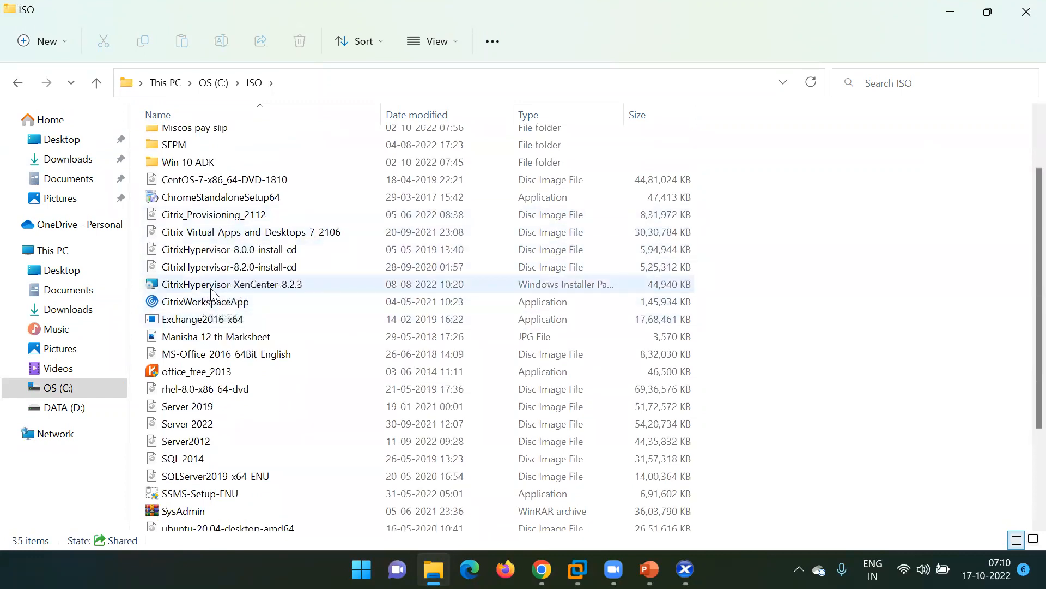
{"action": "left_click", "coordinate": [317, 280]}
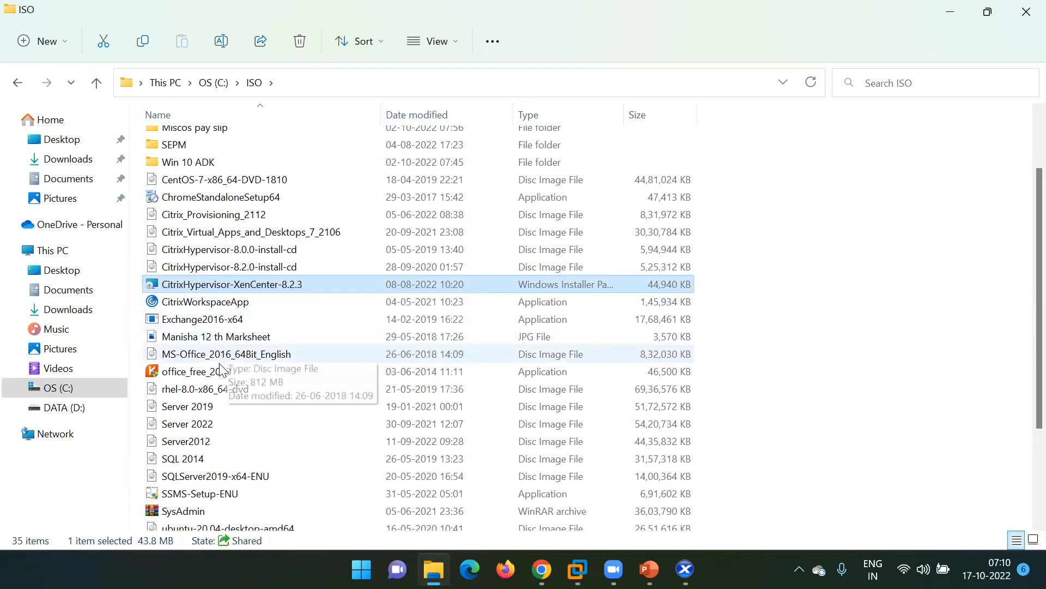
{"action": "left_click", "coordinate": [221, 372]}
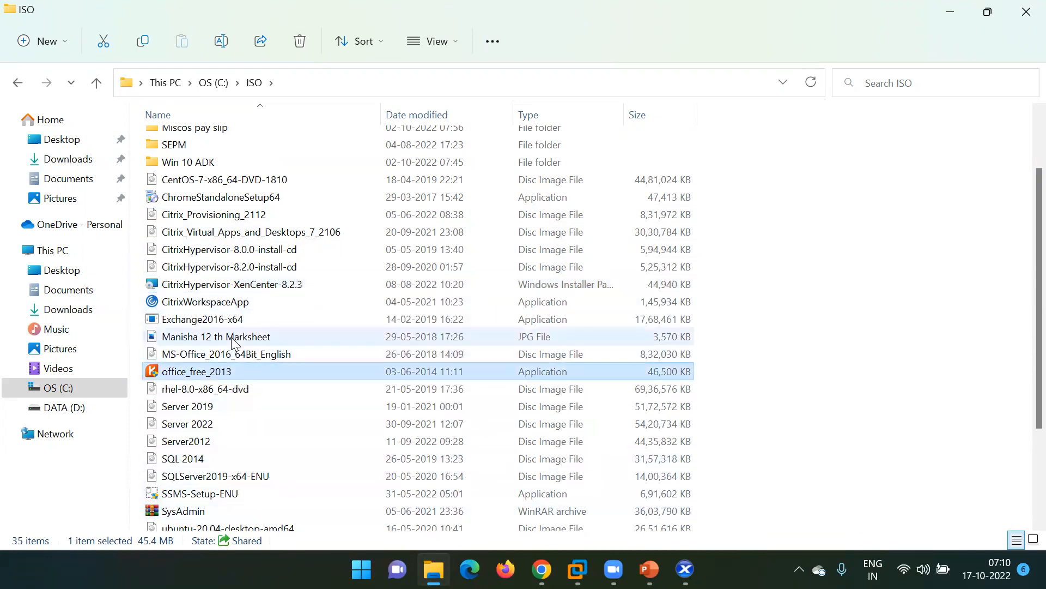
{"action": "left_click", "coordinate": [216, 287]}
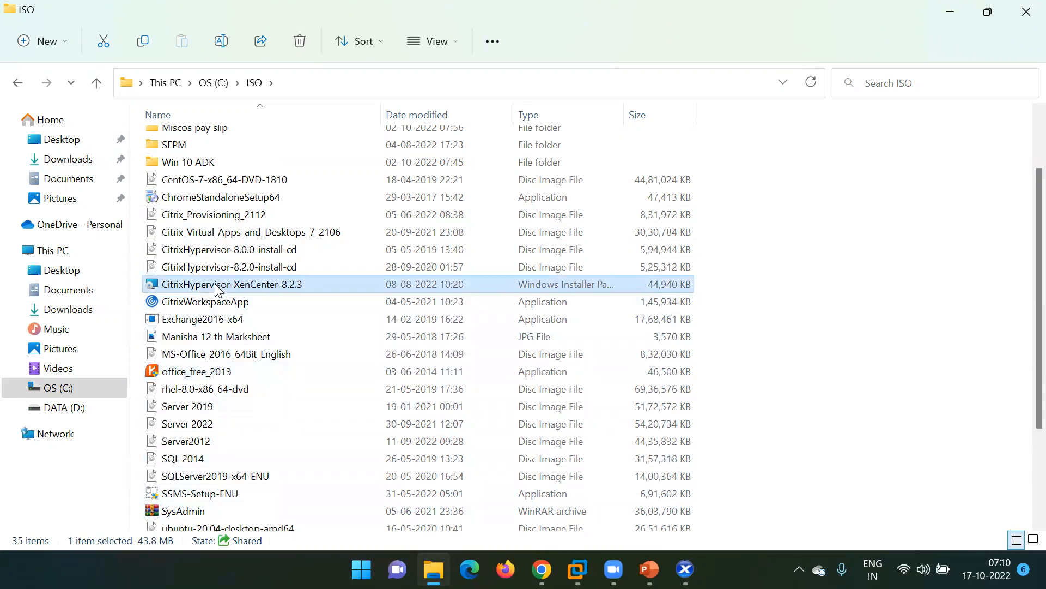
{"action": "right_click", "coordinate": [247, 290]}
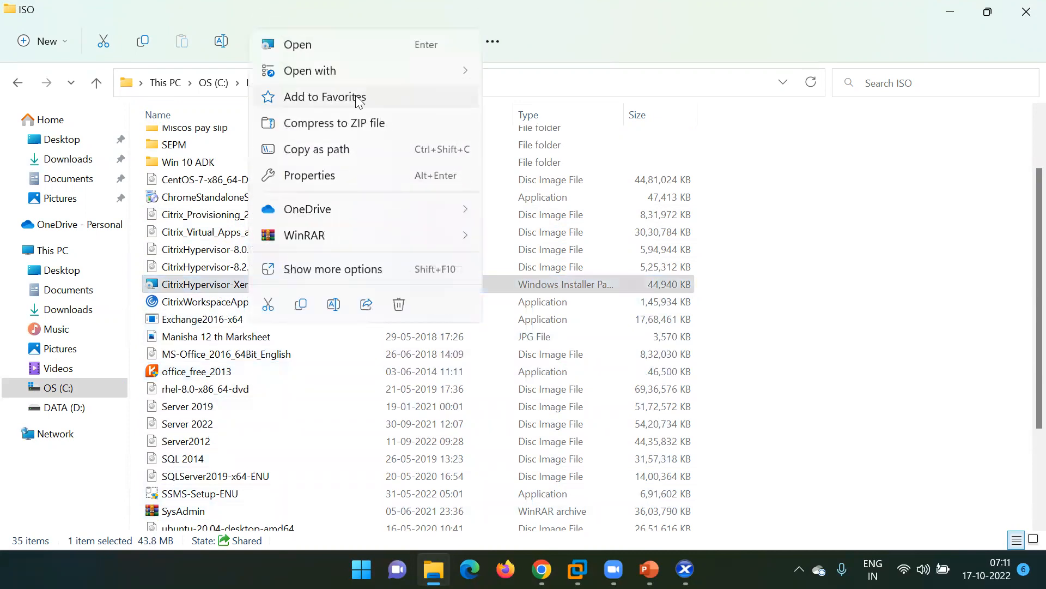
Run the XenCenter 8.2.3 installer, cancel its change/repair/remove setup, and minimize the ISO window.
{"action": "left_click", "coordinate": [334, 45]}
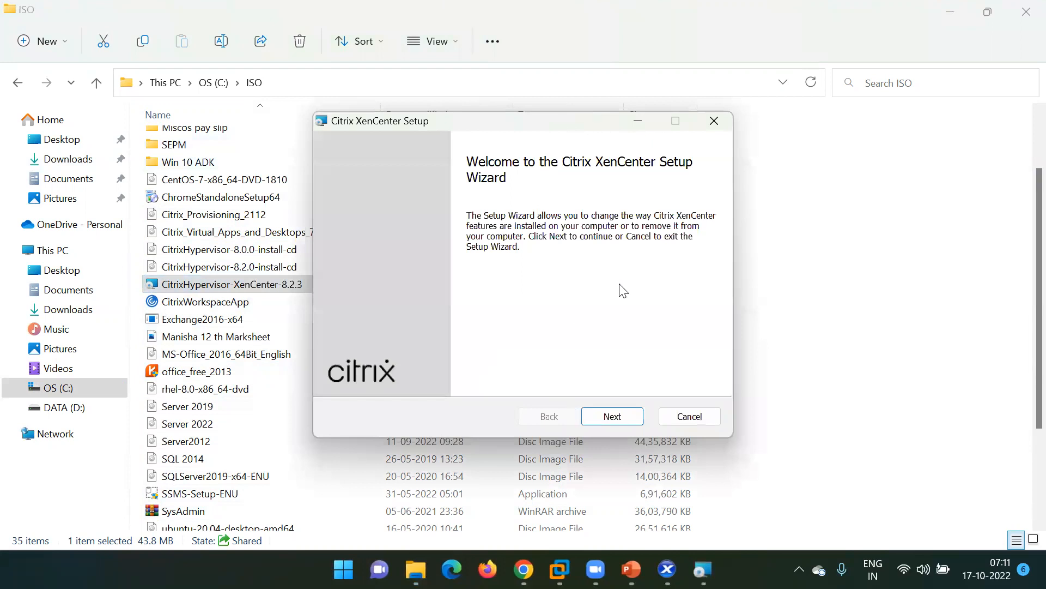
{"action": "left_click", "coordinate": [611, 418]}
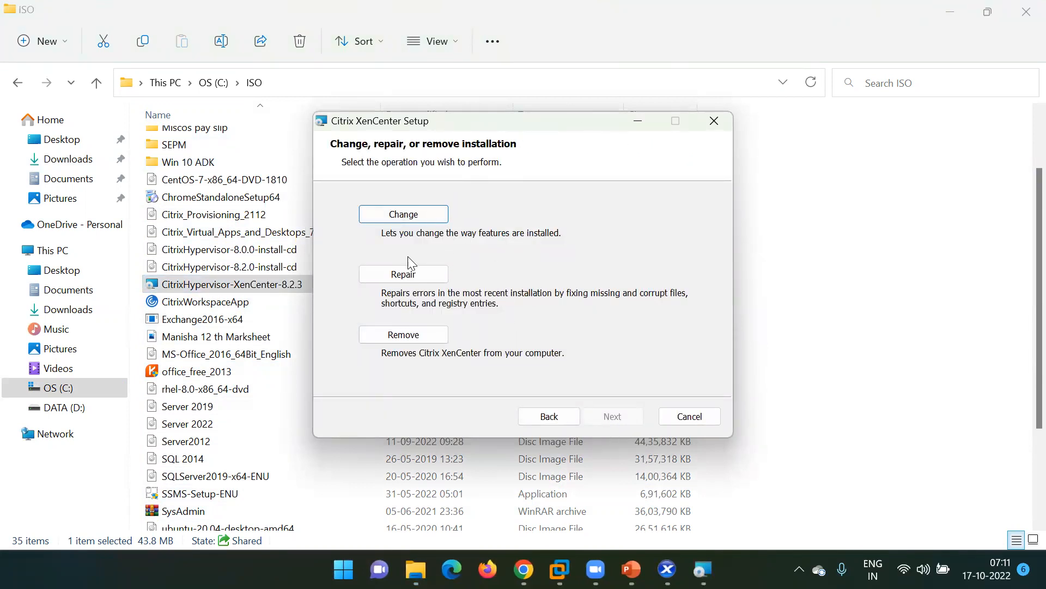
{"action": "left_click_drag", "start_coordinate": [471, 125], "coordinate": [576, 165]}
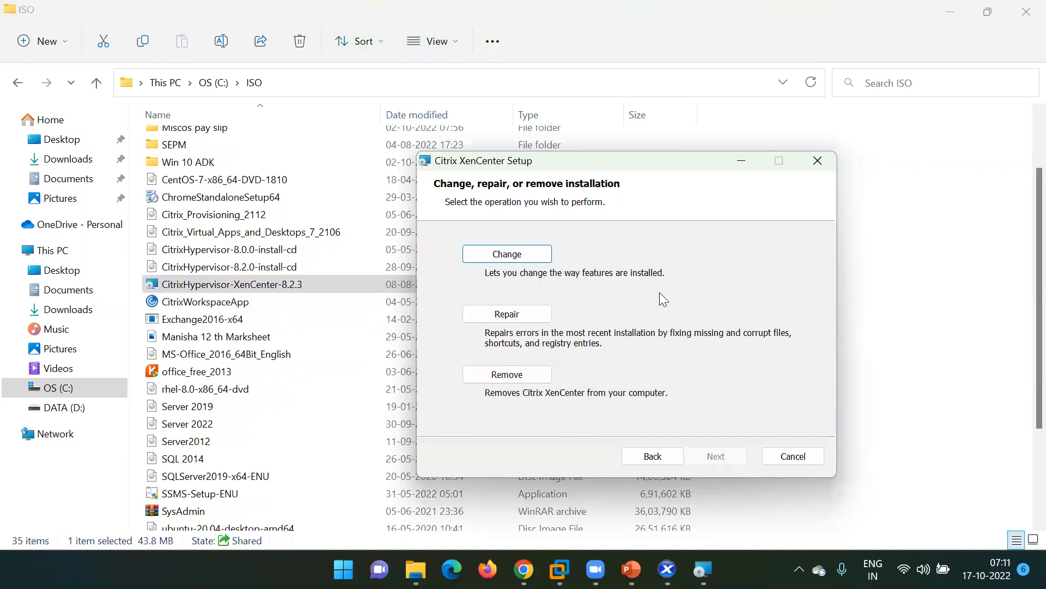
{"action": "left_click", "coordinate": [796, 456]}
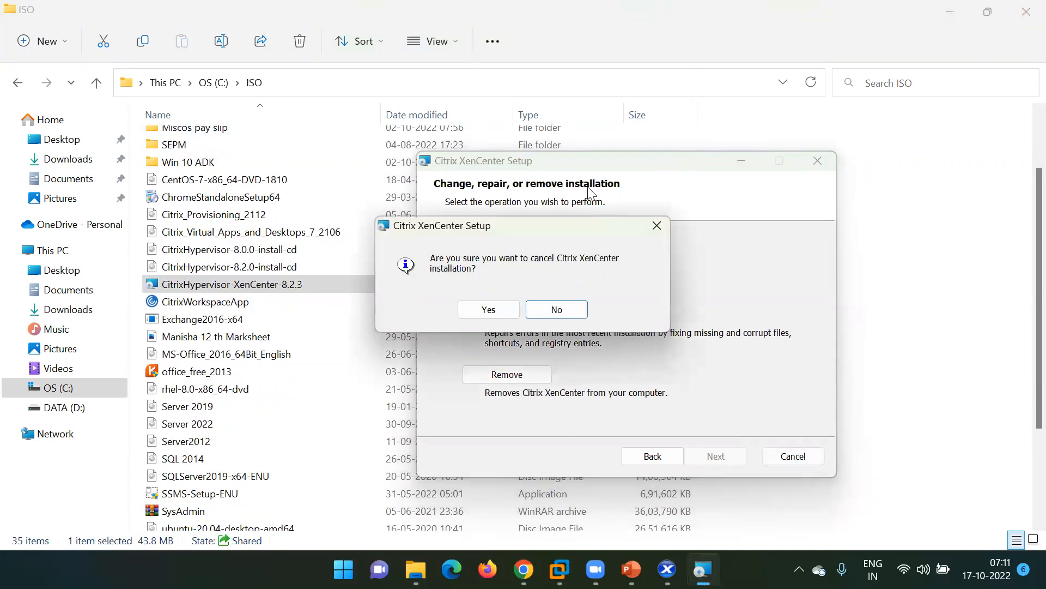
{"action": "left_click", "coordinate": [493, 310]}
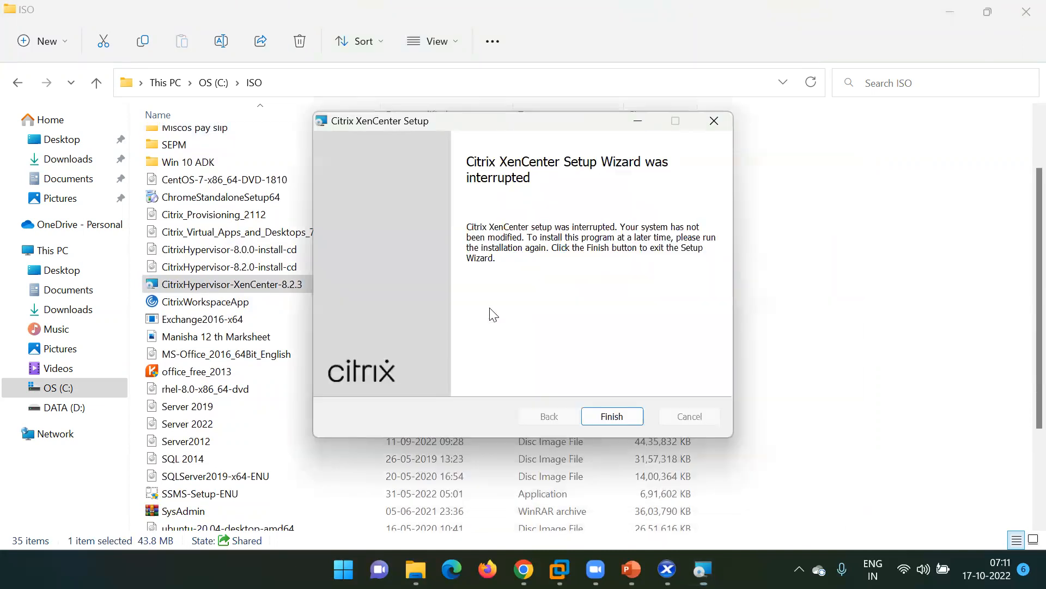
{"action": "left_click", "coordinate": [611, 421]}
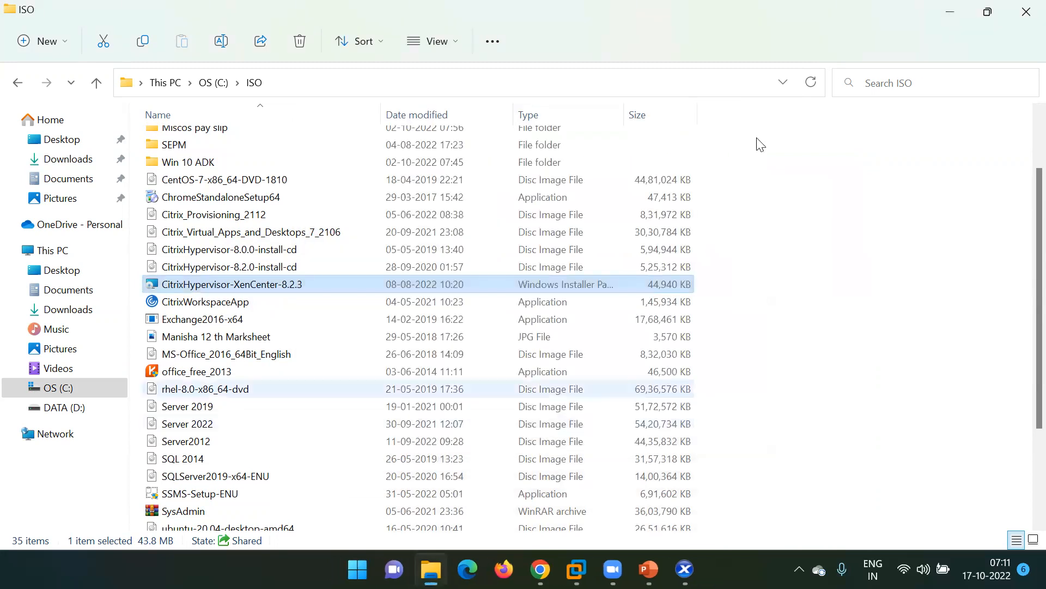
{"action": "left_click", "coordinate": [948, 11]}
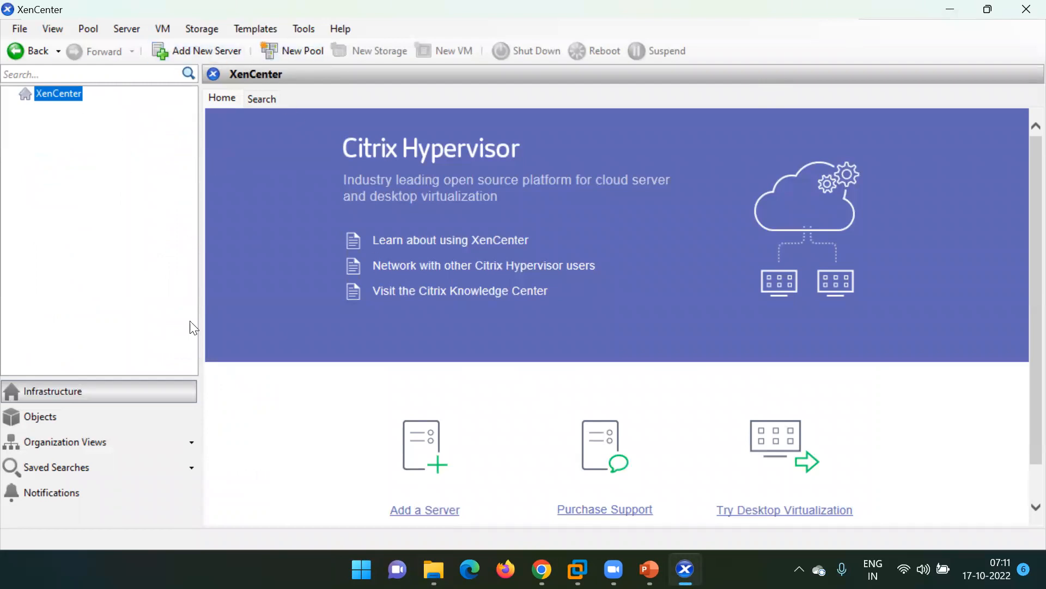
Add server 192.168.10.103 to XenCenter, logging in as root with its password.
{"action": "right_click", "coordinate": [57, 94]}
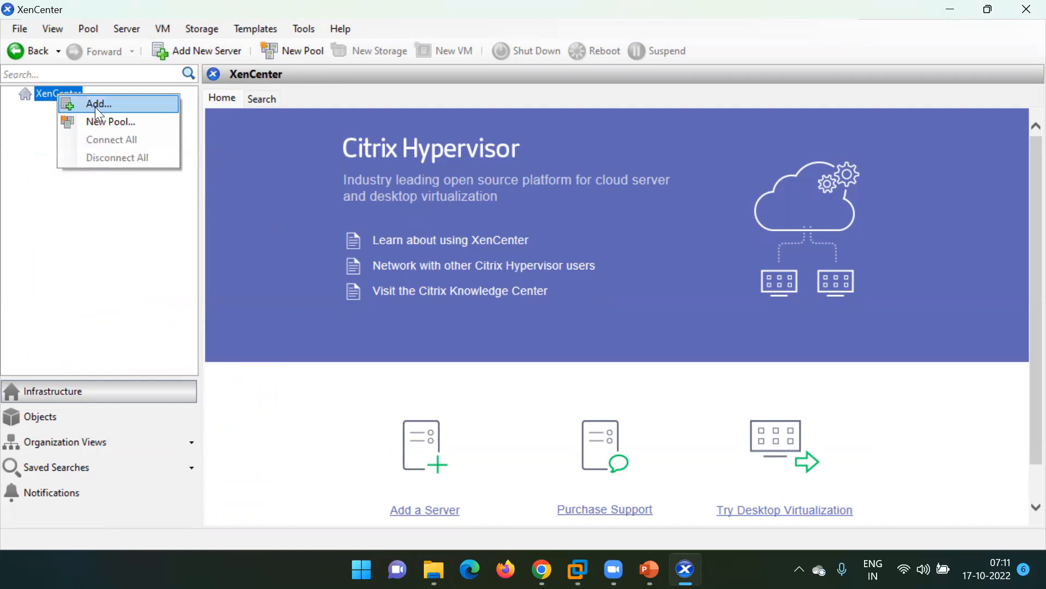
{"action": "left_click", "coordinate": [95, 105]}
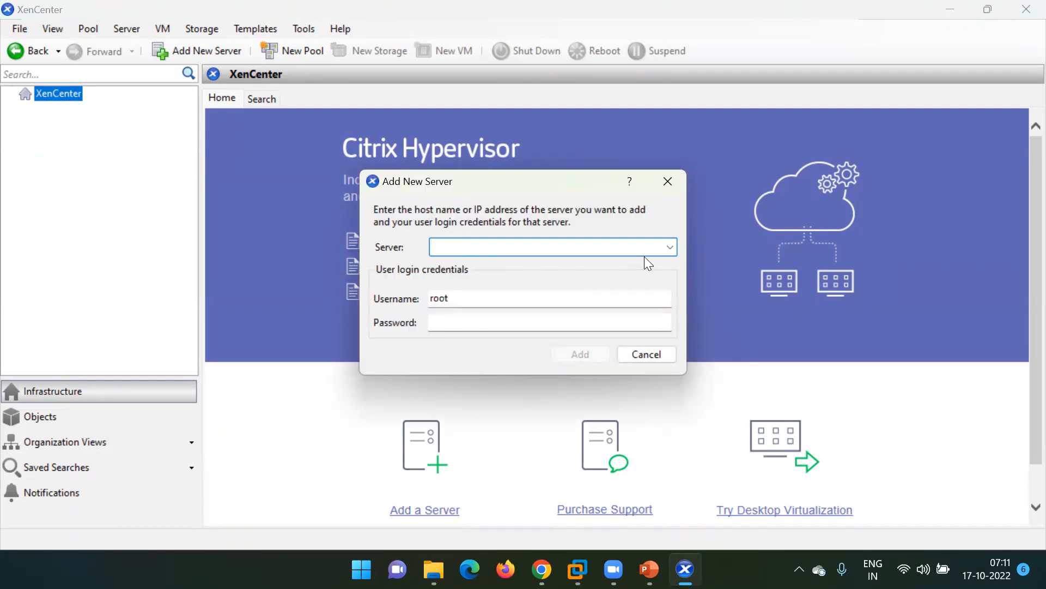
{"action": "left_click", "coordinate": [670, 246]}
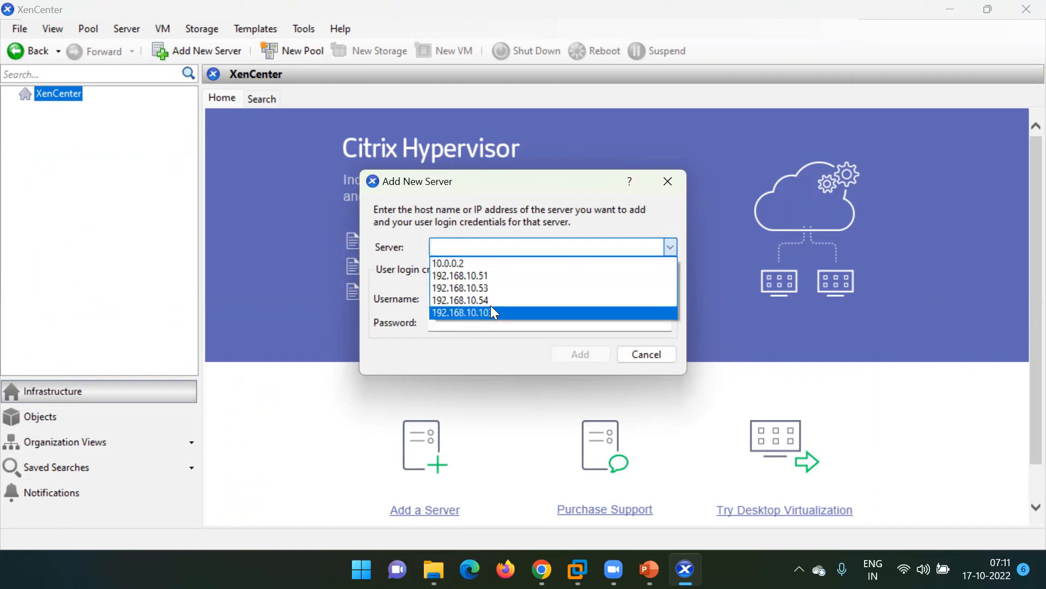
{"action": "left_click", "coordinate": [478, 313]}
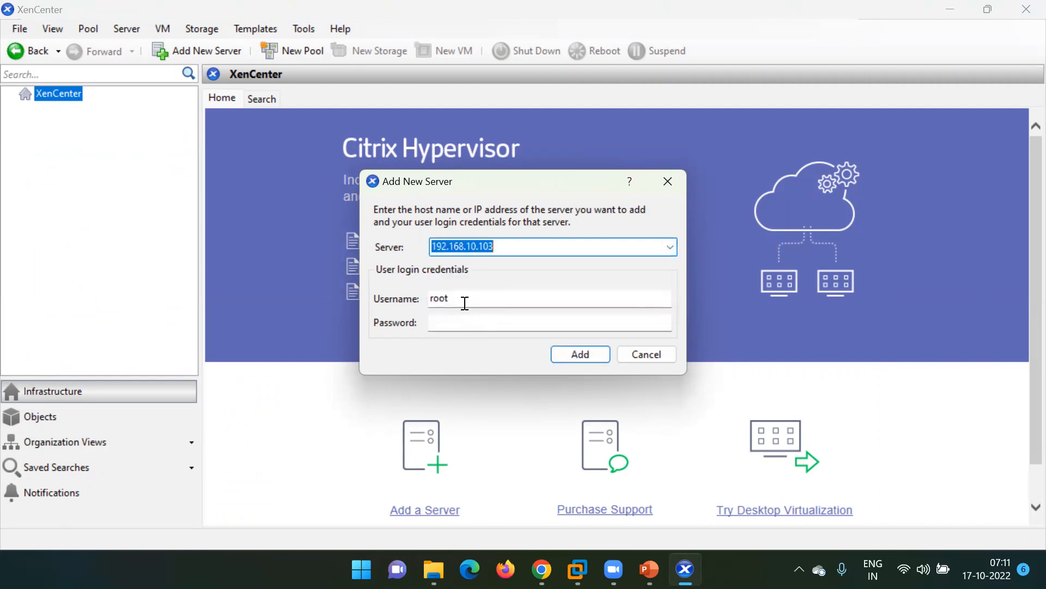
{"action": "left_click", "coordinate": [445, 323]}
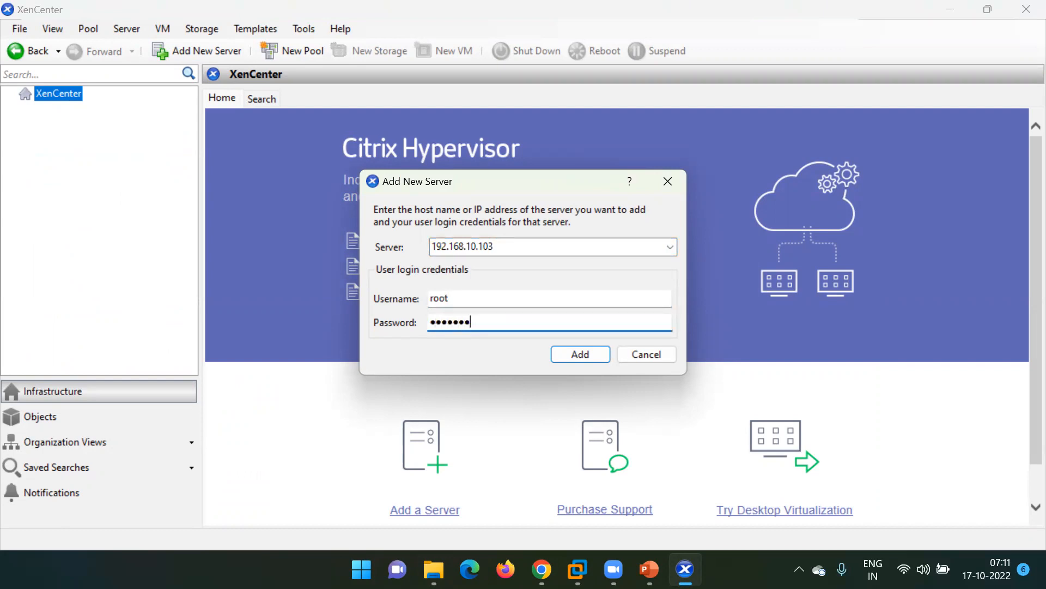
{"action": "key", "text": "Return"}
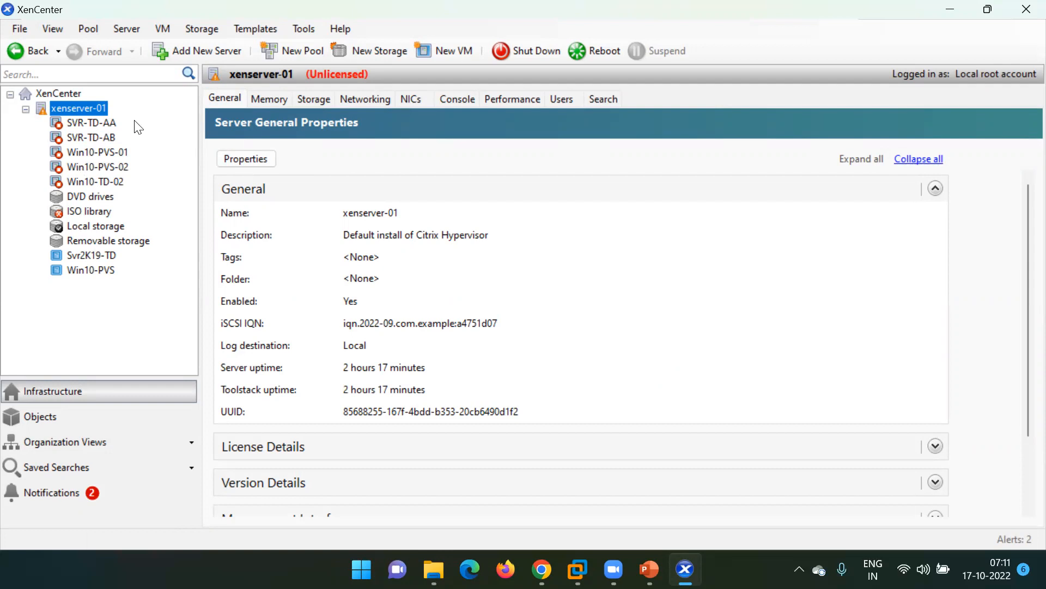
Open xenserver-01's Console, select Status Display and switch it to full screen.
{"action": "right_click", "coordinate": [82, 108]}
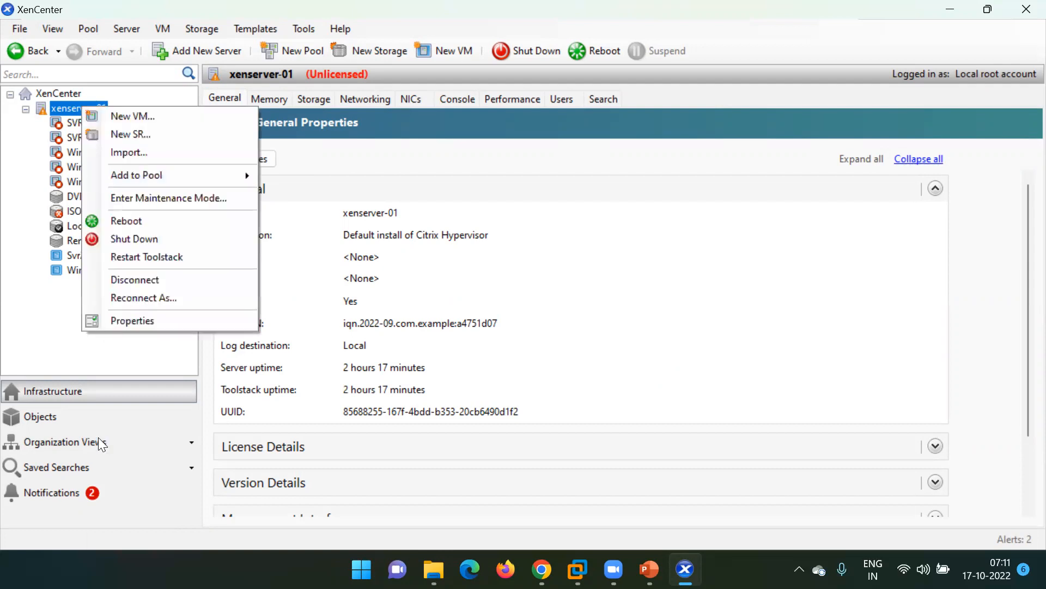
{"action": "left_click", "coordinate": [459, 289]}
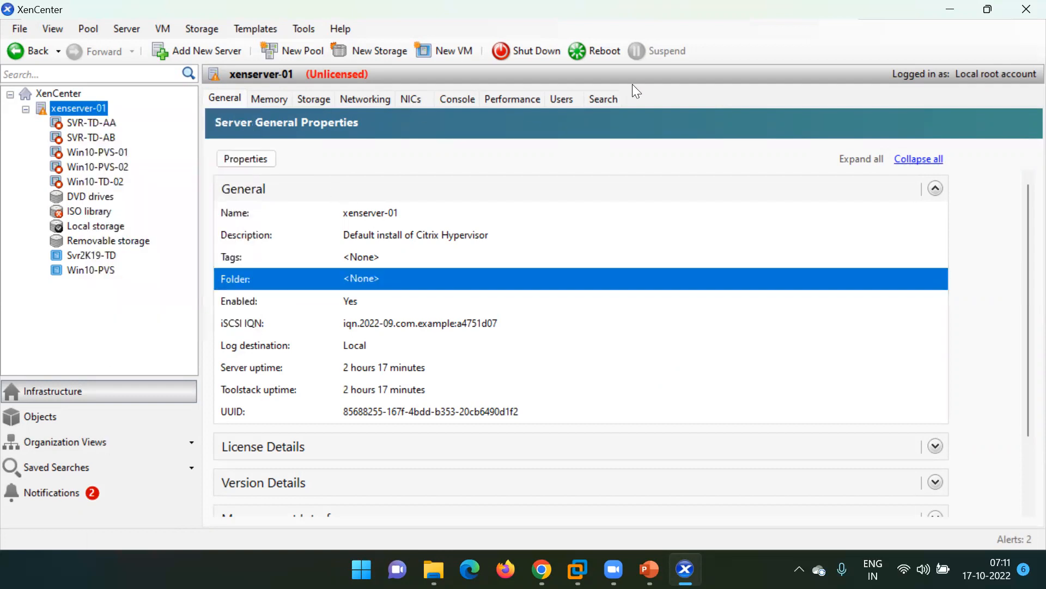
{"action": "left_click", "coordinate": [458, 99]}
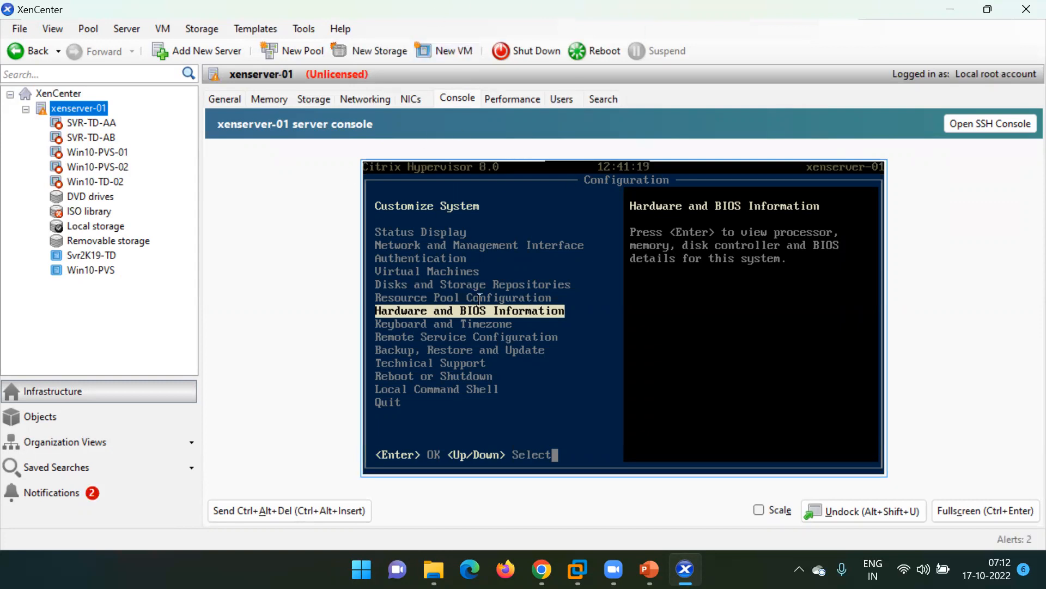
{"action": "key", "text": "Up"}
{"action": "key", "text": "Up"}
{"action": "key", "text": "Up"}
{"action": "key", "text": "Up"}
{"action": "key", "text": "Up"}
{"action": "key", "text": "Up"}
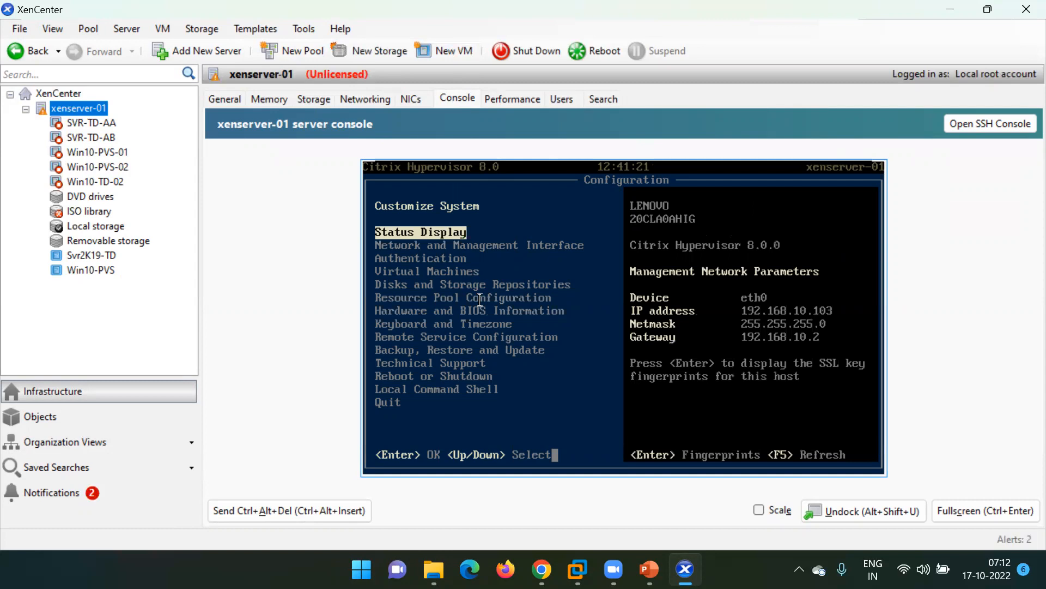
{"action": "left_click", "coordinate": [965, 508]}
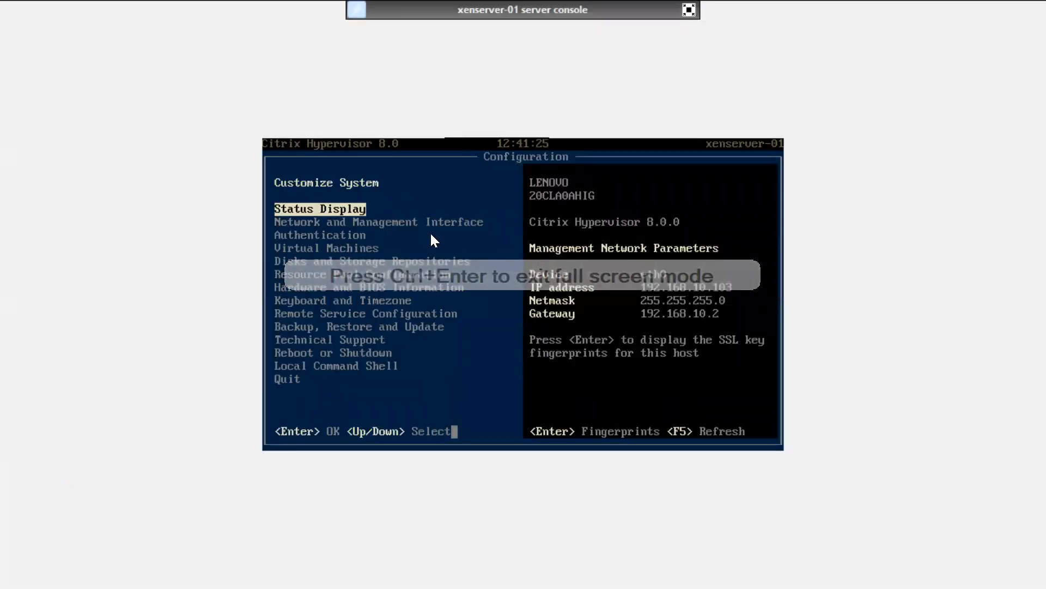
{"action": "key", "text": "Down"}
{"action": "key", "text": "Down"}
{"action": "key", "text": "Up"}
{"action": "key", "text": "Up"}
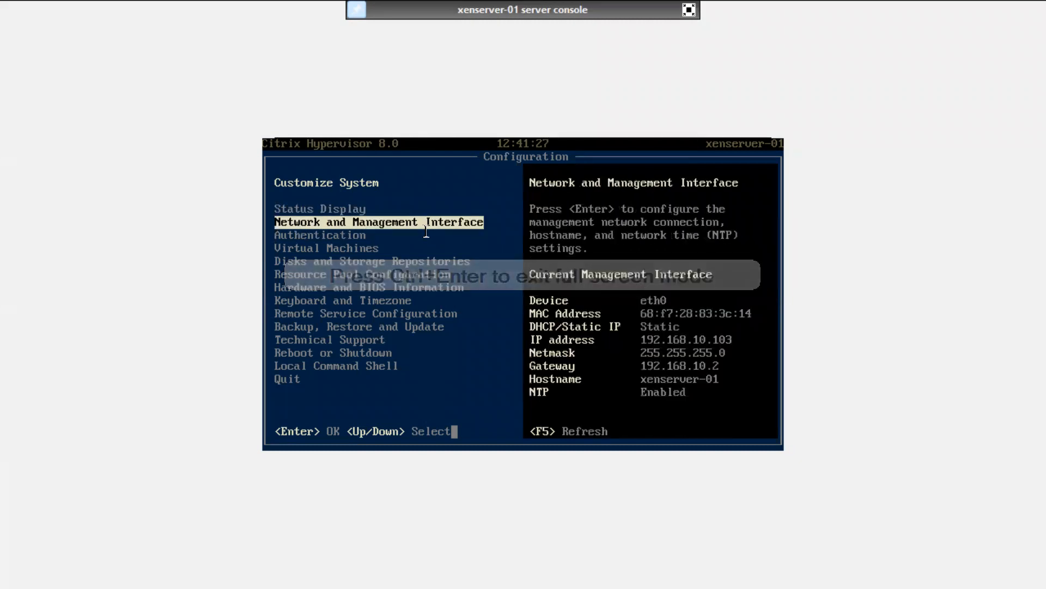
{"action": "key", "text": "Down"}
{"action": "key", "text": "Down"}
{"action": "key", "text": "Down"}
{"action": "key", "text": "Down"}
{"action": "key", "text": "Down"}
{"action": "key", "text": "Down"}
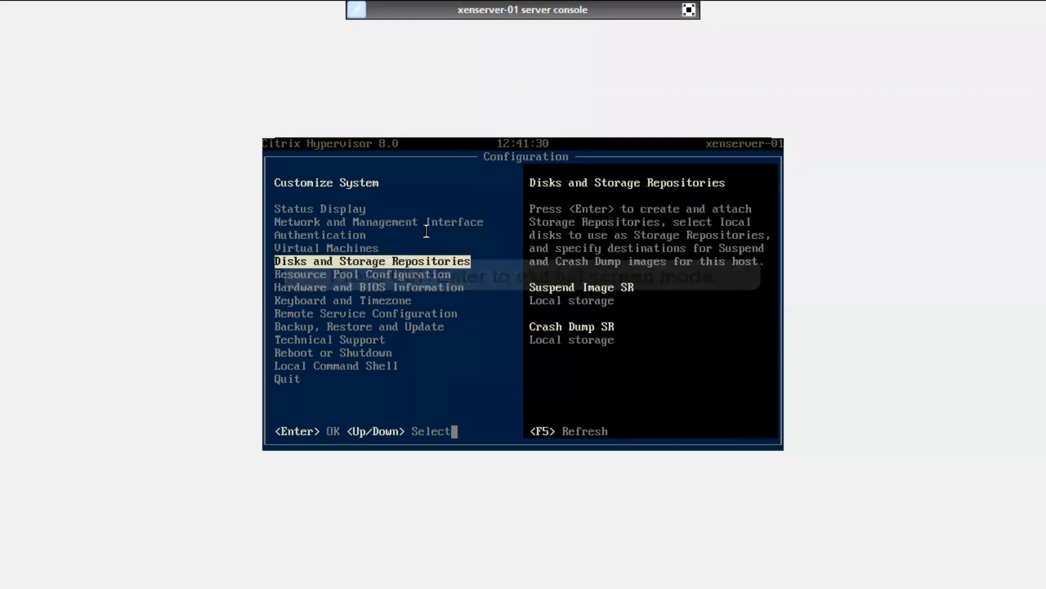
{"action": "key", "text": "Down"}
{"action": "key", "text": "Down"}
{"action": "key", "text": "Down"}
{"action": "key", "text": "Down"}
{"action": "key", "text": "Down"}
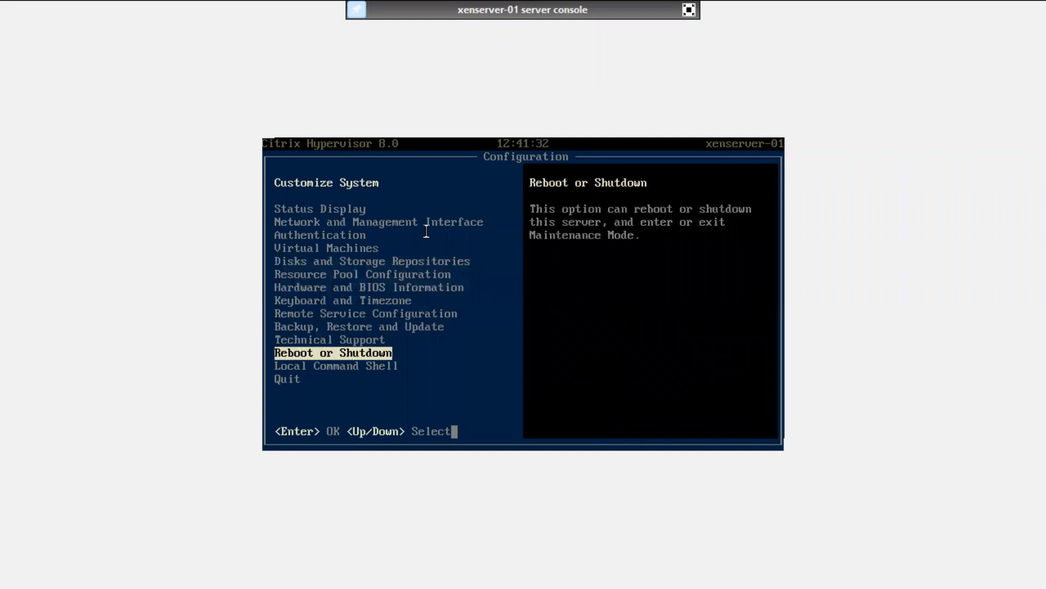
{"action": "key", "text": "Down"}
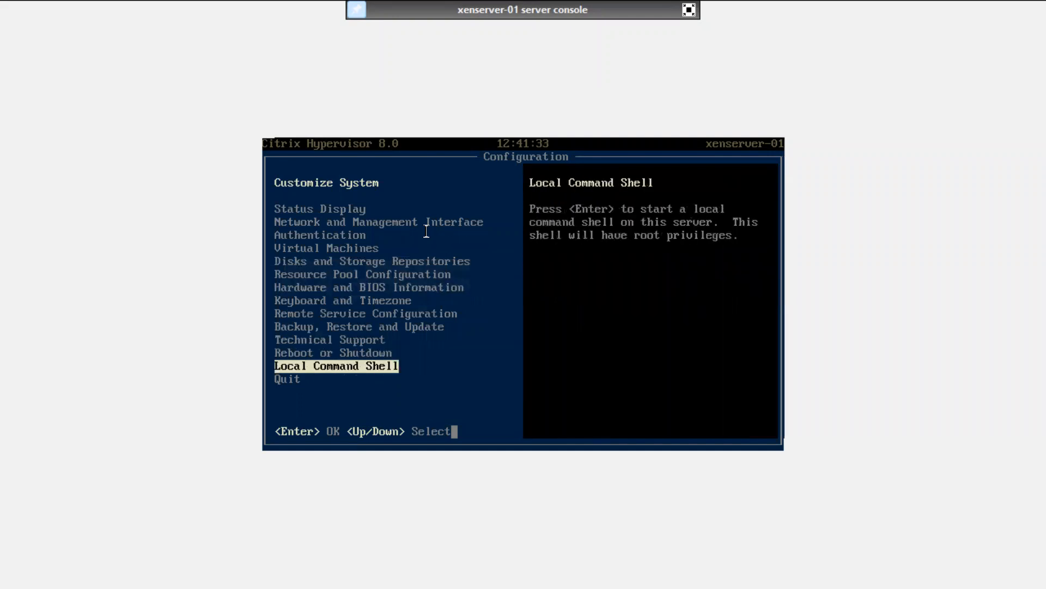
{"action": "key", "text": "Up"}
{"action": "key", "text": "Down"}
{"action": "key", "text": "Return"}
{"action": "key", "text": "Return"}
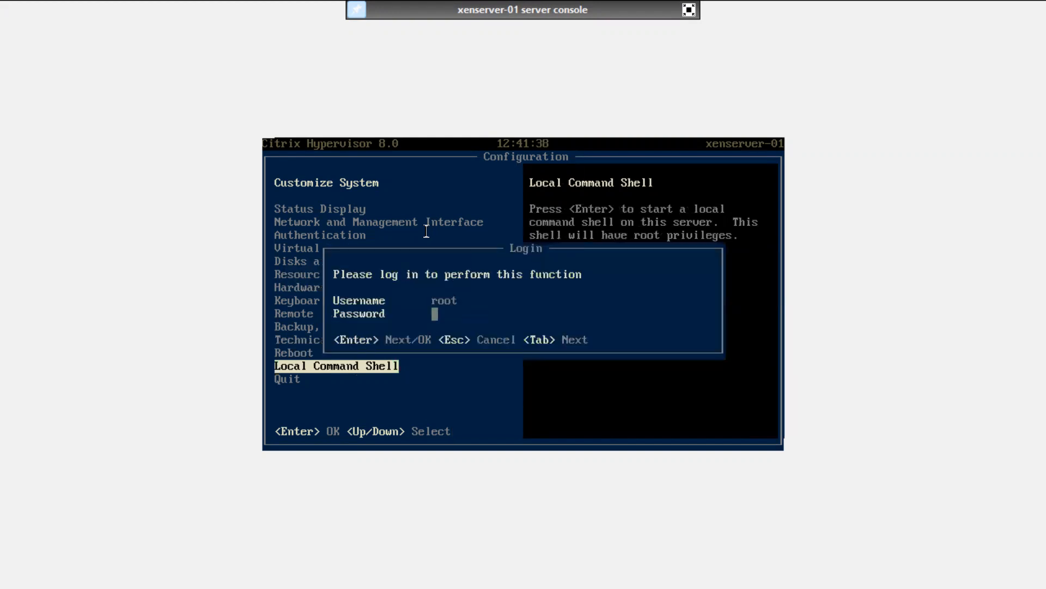
{"action": "type", "text": "*********"}
{"action": "key", "text": "Return"}
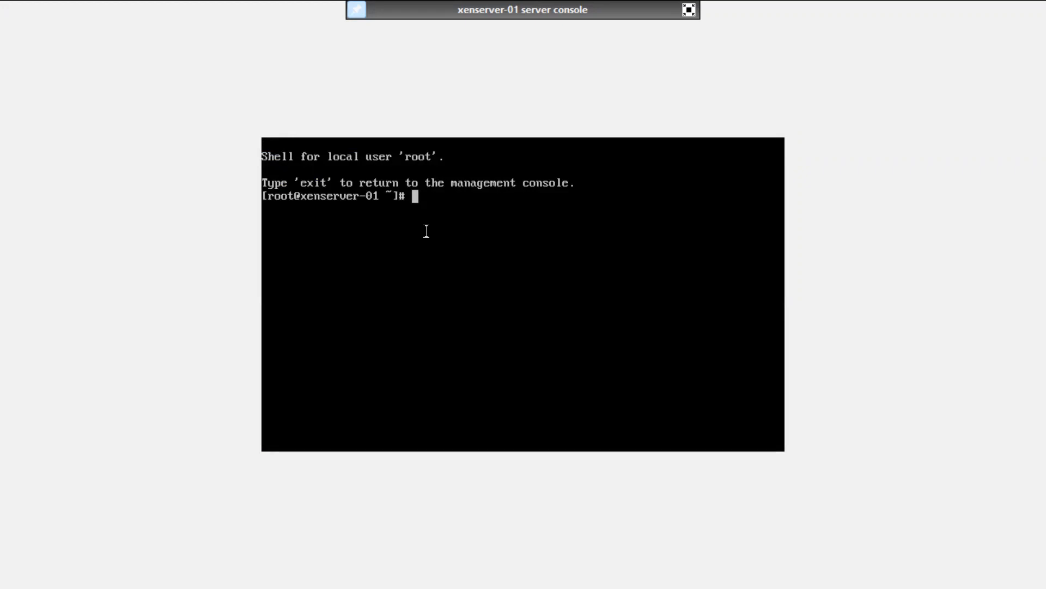
{"action": "type", "text": "xscon"}
{"action": "key", "text": "Tab"}
{"action": "key", "text": "Return"}
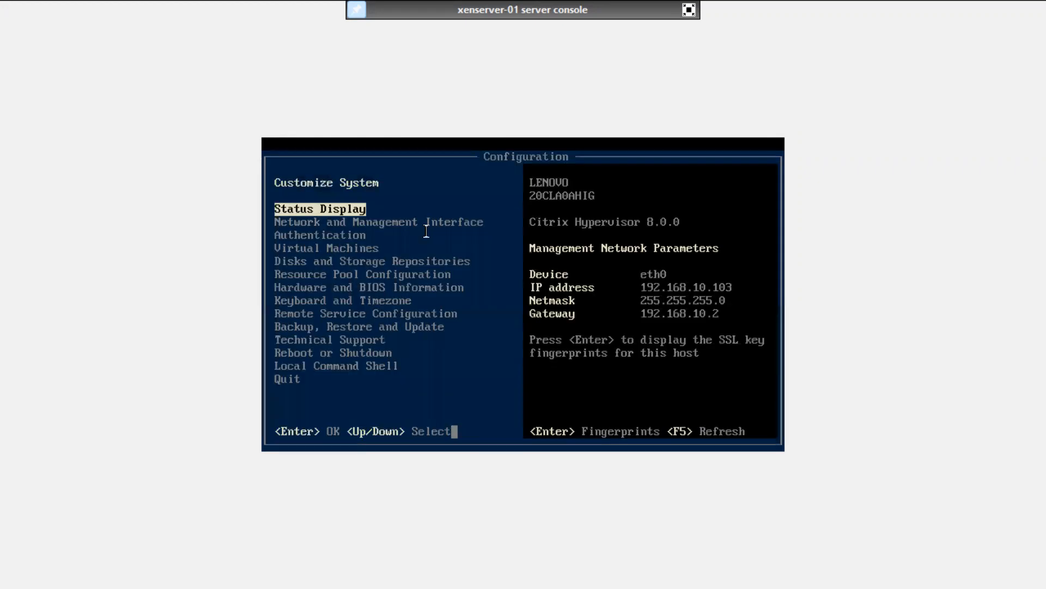
Exit the full-screen console and collapse the xenserver-01 node in the resource tree.
{"action": "left_click", "coordinate": [688, 9]}
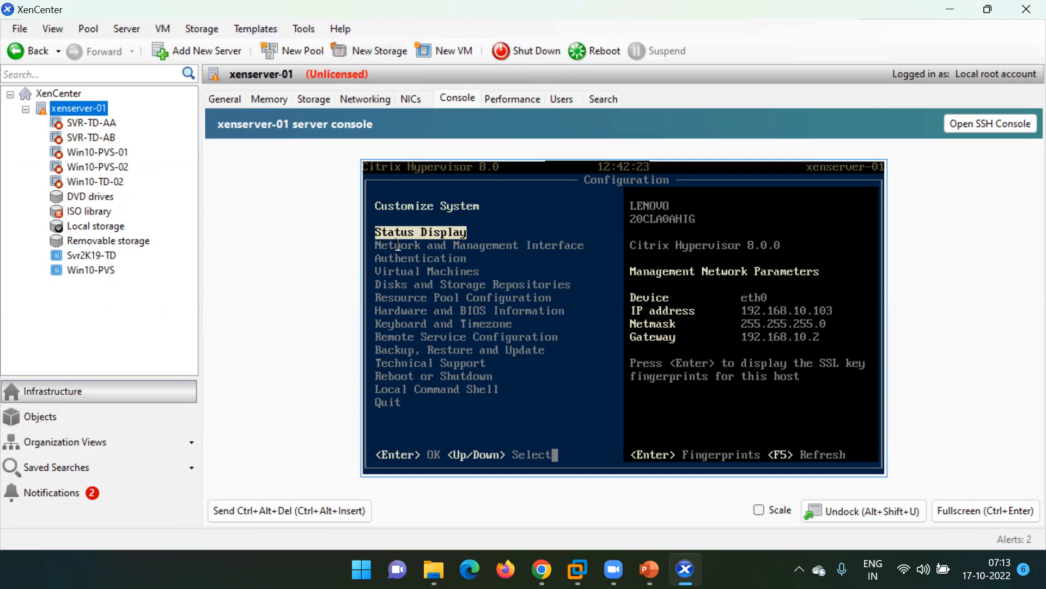
{"action": "left_click", "coordinate": [26, 109]}
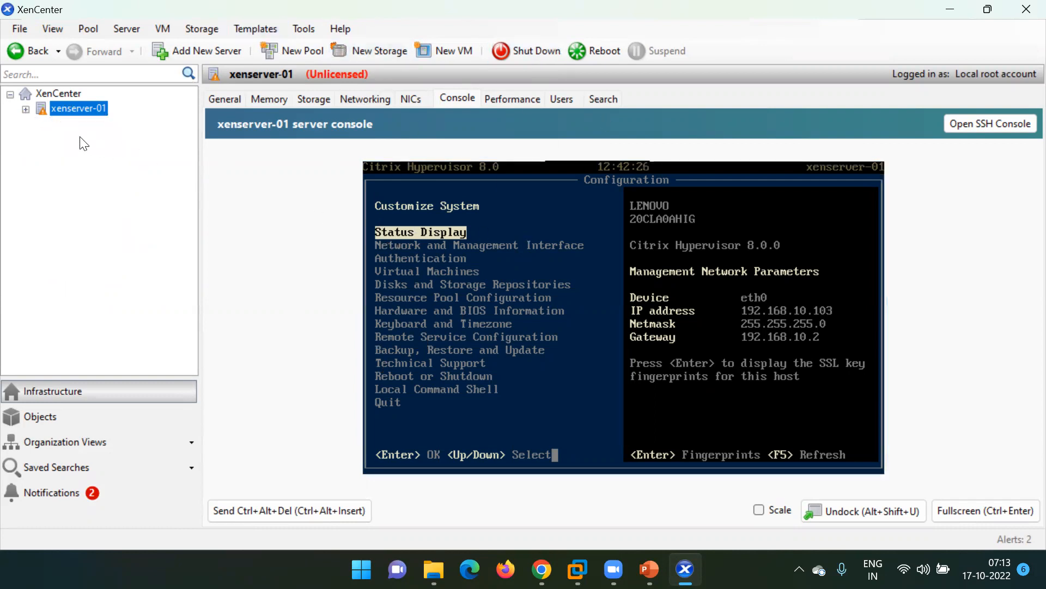
{"action": "left_click", "coordinate": [25, 110]}
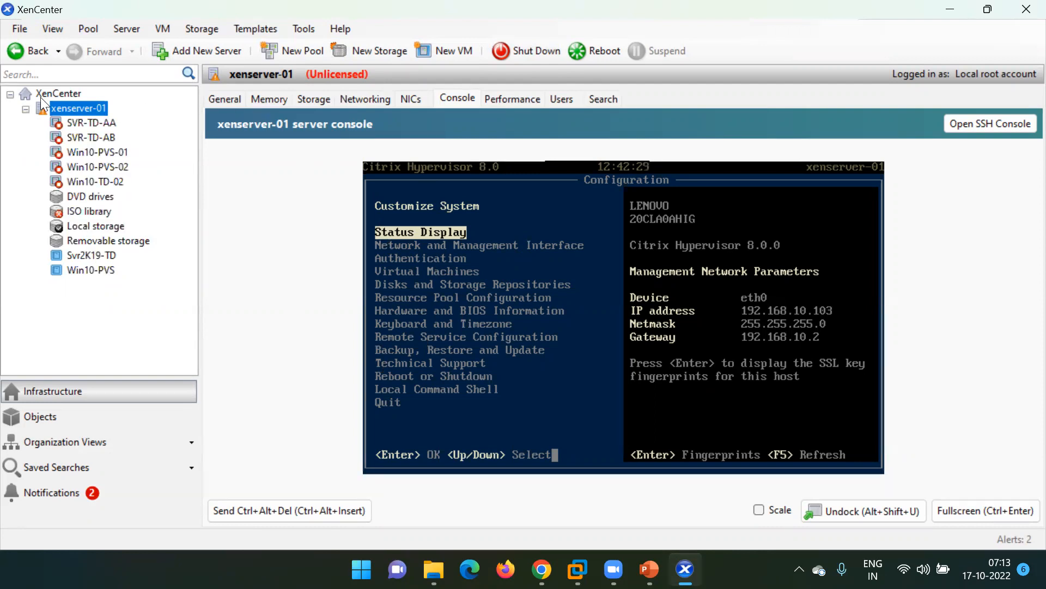
{"action": "left_click", "coordinate": [25, 109]}
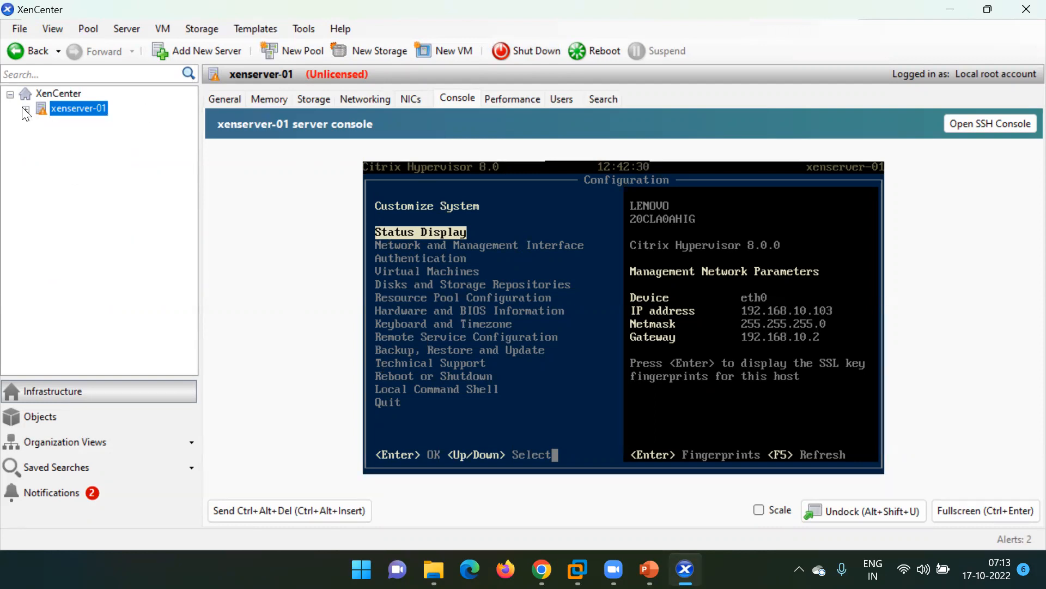
{"action": "right_click", "coordinate": [69, 106]}
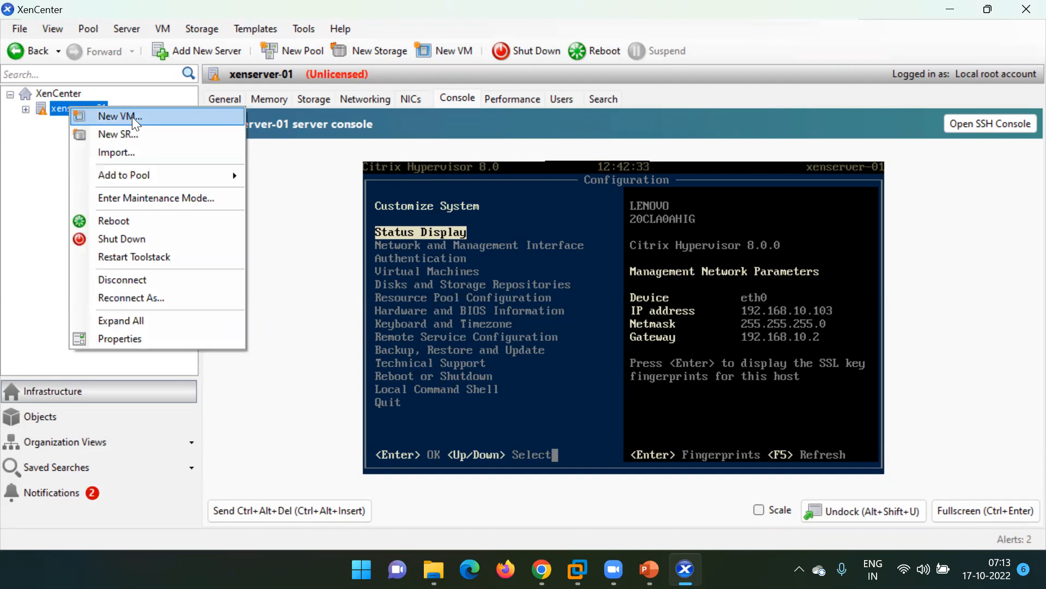
{"action": "left_click", "coordinate": [336, 189]}
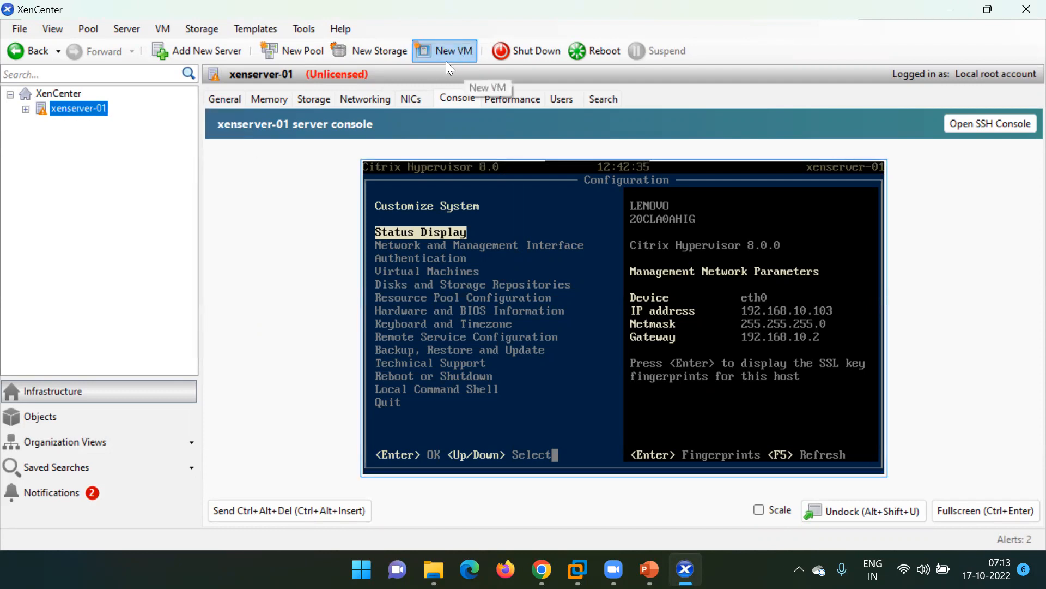
Start the New VM wizard and compare the Windows 7, Windows 10 and Server 2008 R2 templates.
{"action": "left_click", "coordinate": [454, 49]}
{"action": "left_click", "coordinate": [412, 246]}
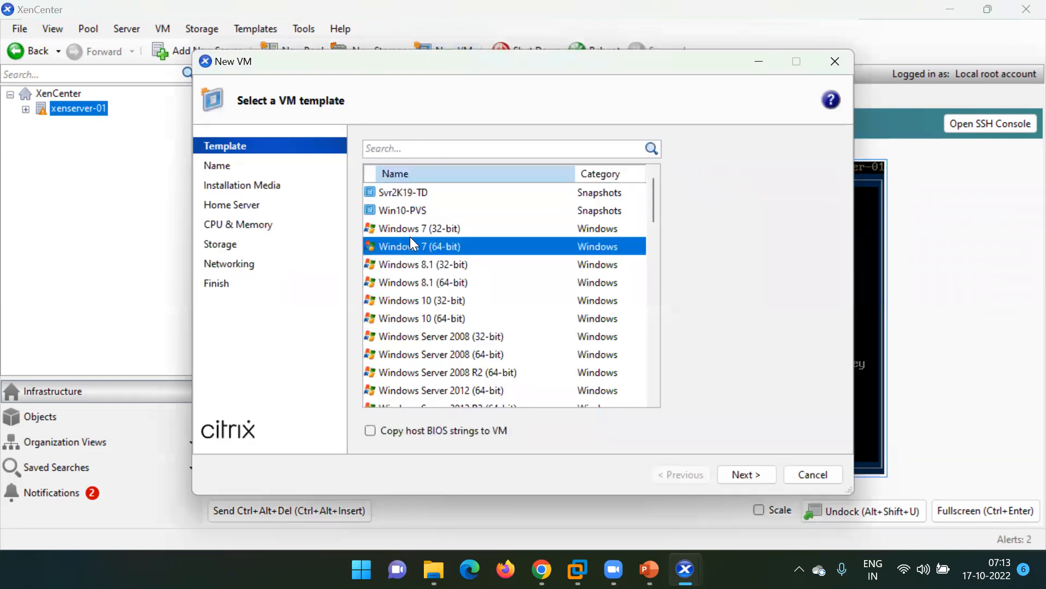
{"action": "left_click", "coordinate": [445, 319]}
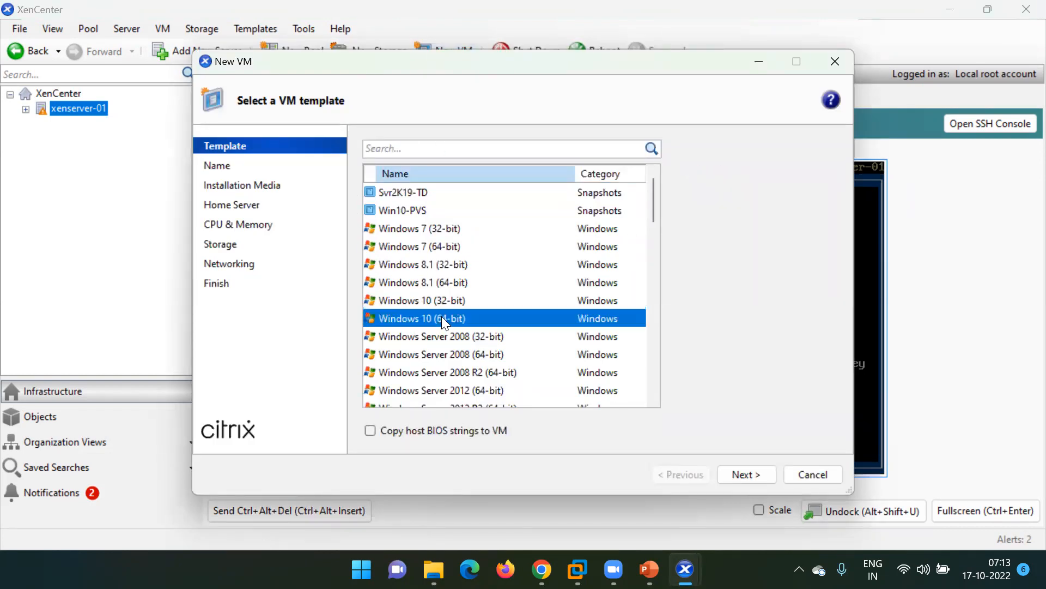
{"action": "left_click", "coordinate": [429, 364]}
Look through the Linux and other templates, then settle on Windows 10 (64-bit).
{"action": "scroll", "coordinate": [433, 370], "scroll_direction": "down", "scroll_amount": 8}
{"action": "scroll", "coordinate": [430, 370], "scroll_direction": "down", "scroll_amount": 6}
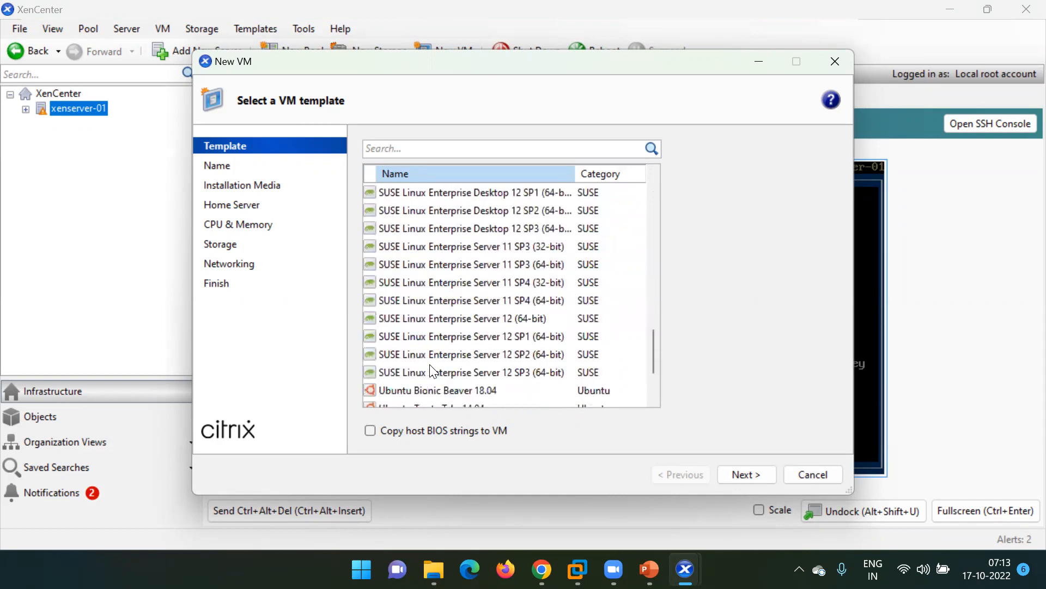
{"action": "scroll", "coordinate": [432, 373], "scroll_direction": "down", "scroll_amount": 2}
{"action": "scroll", "coordinate": [428, 305], "scroll_direction": "up", "scroll_amount": 4}
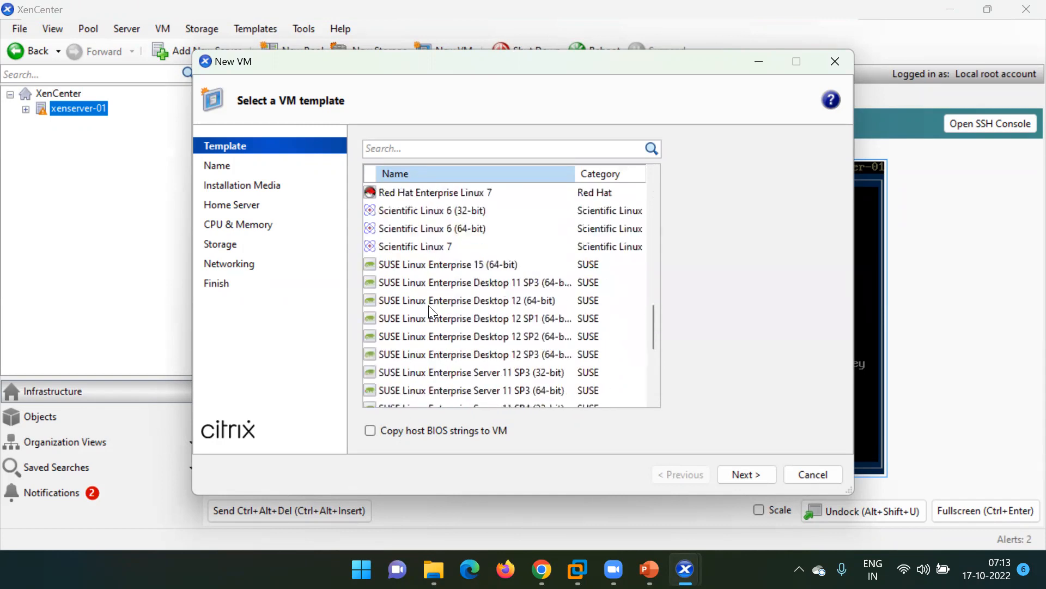
{"action": "left_click", "coordinate": [409, 231]}
{"action": "left_click", "coordinate": [402, 300]}
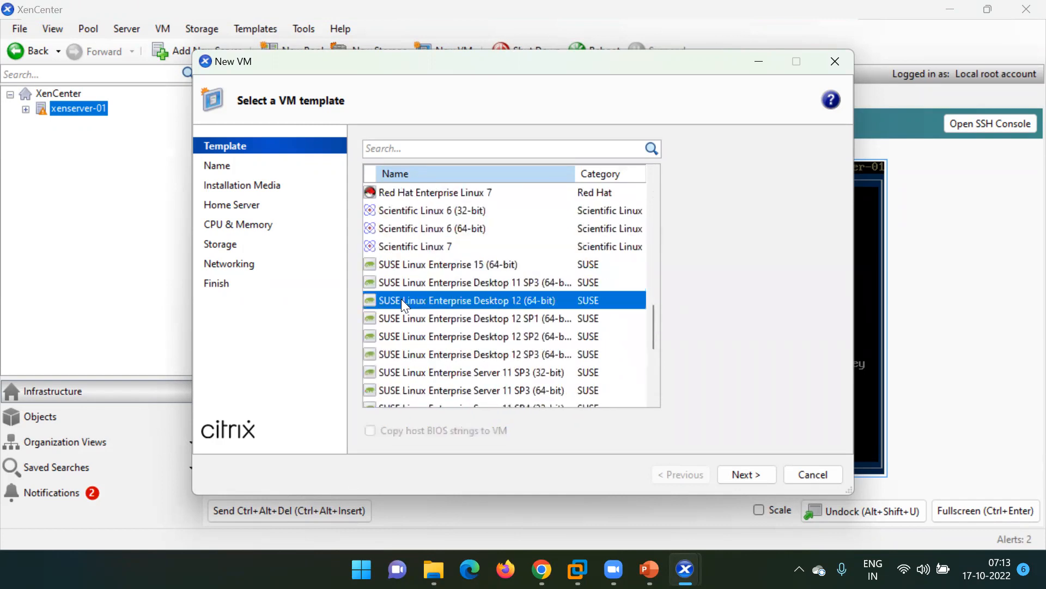
{"action": "scroll", "coordinate": [406, 297], "scroll_direction": "up", "scroll_amount": 5}
{"action": "left_click", "coordinate": [413, 338]}
{"action": "scroll", "coordinate": [413, 342], "scroll_direction": "up", "scroll_amount": 3}
{"action": "left_click", "coordinate": [416, 376]}
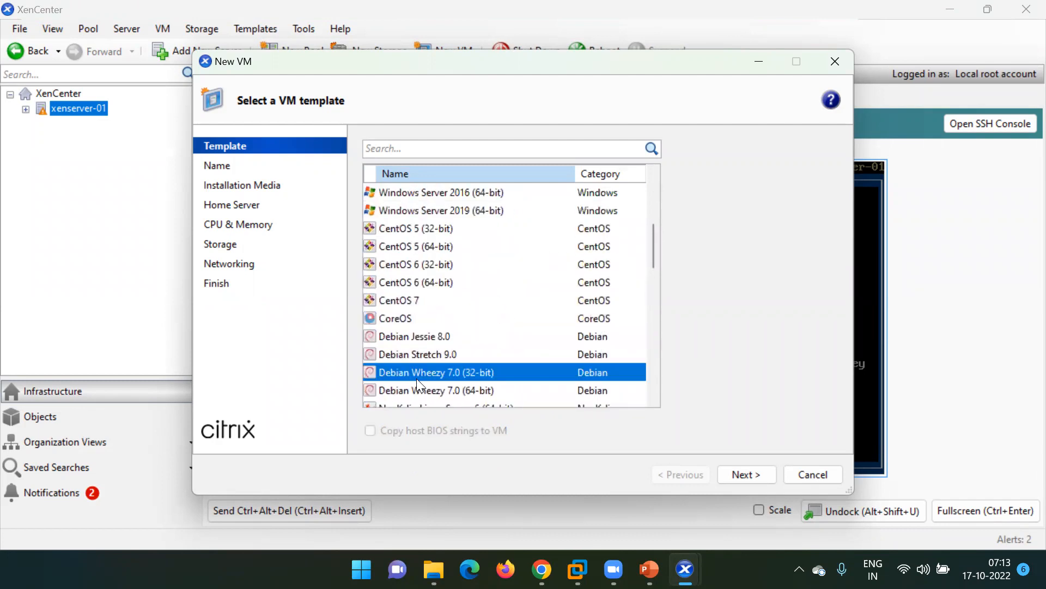
{"action": "left_click", "coordinate": [413, 265]}
{"action": "scroll", "coordinate": [413, 267], "scroll_direction": "up", "scroll_amount": 3}
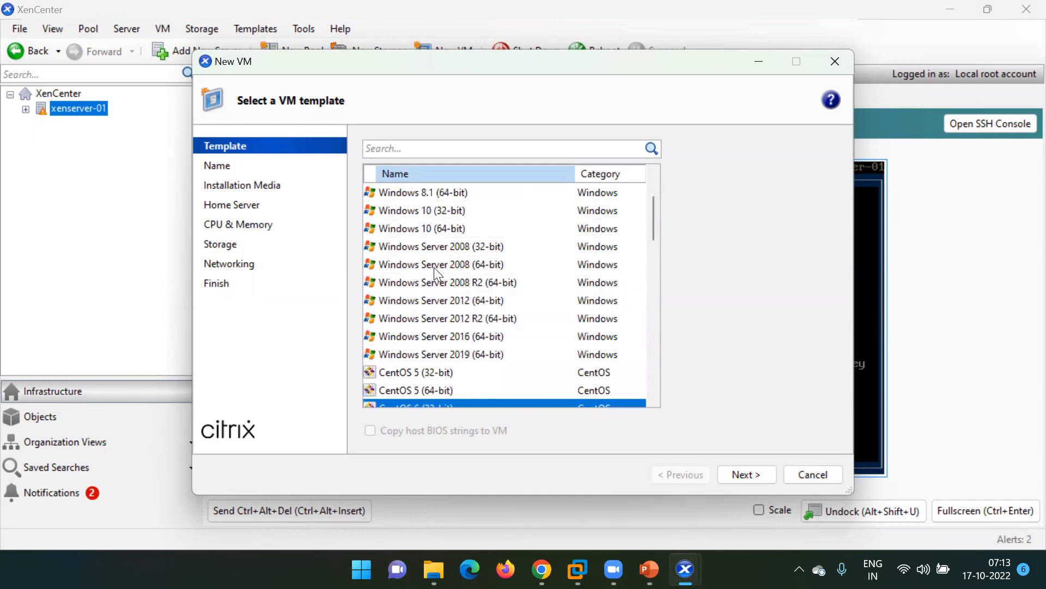
{"action": "left_click", "coordinate": [415, 265]}
{"action": "scroll", "coordinate": [420, 273], "scroll_direction": "up", "scroll_amount": 2}
{"action": "left_click", "coordinate": [425, 319]}
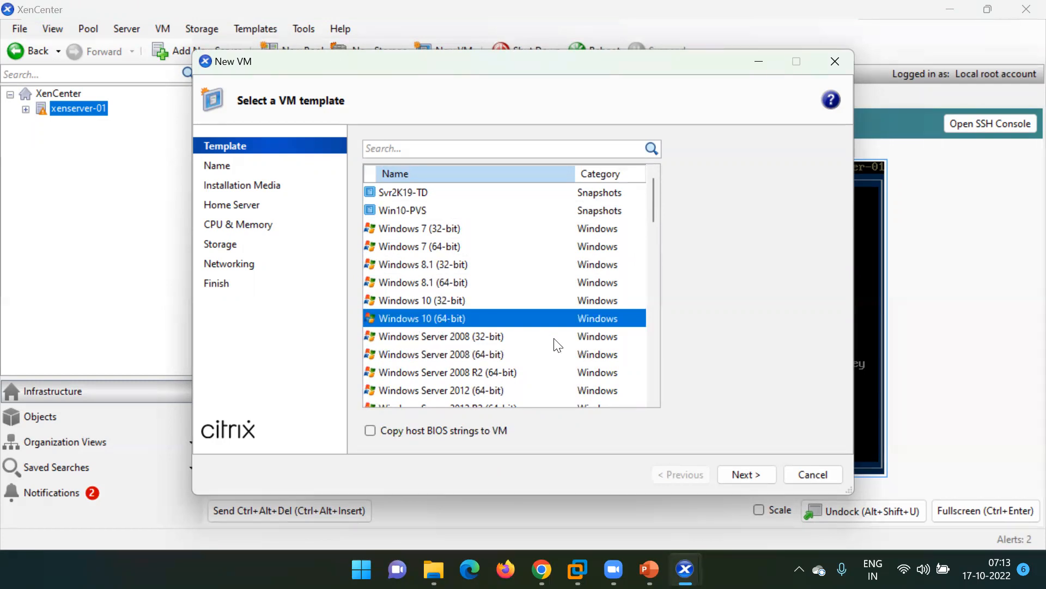
Name the VM 'Windows10', choose Win10 2021.iso as install media, then cancel the wizard.
{"action": "left_click", "coordinate": [745, 465]}
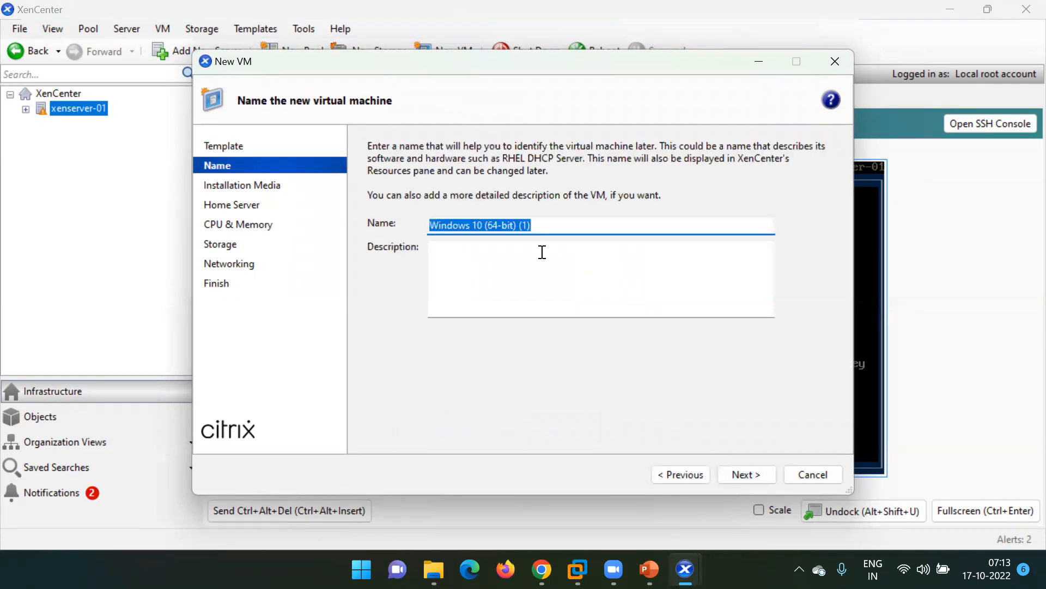
{"action": "type", "text": "Win"}
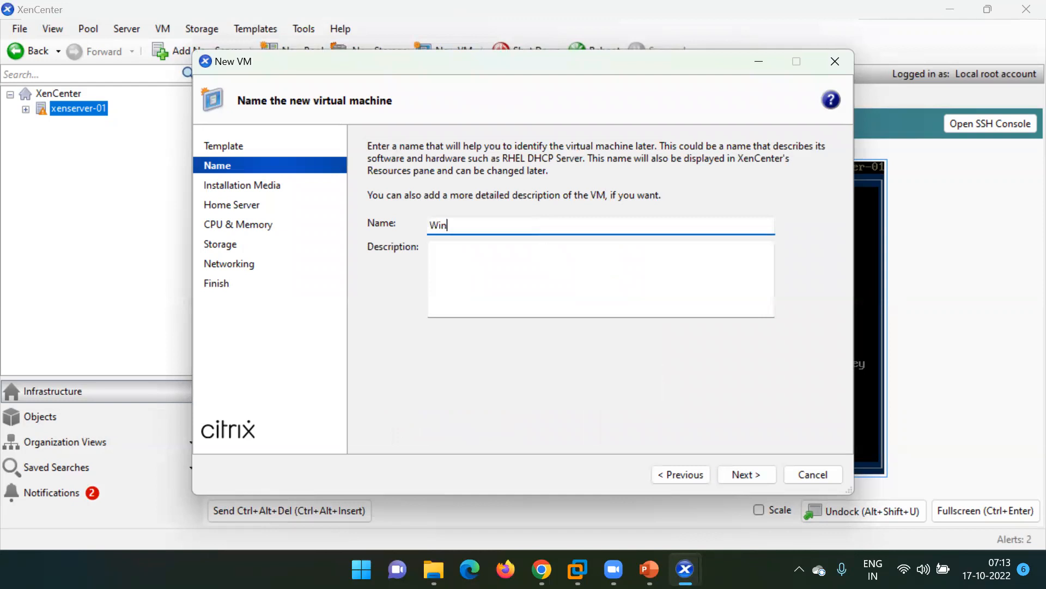
{"action": "type", "text": "dows10"}
{"action": "left_click", "coordinate": [739, 474]}
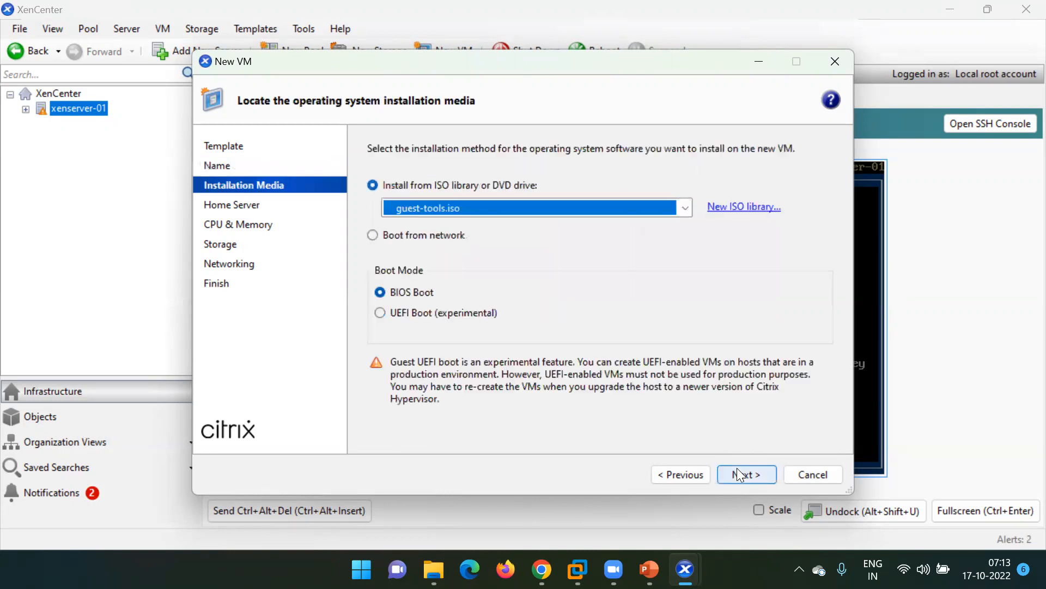
{"action": "left_click", "coordinate": [472, 212]}
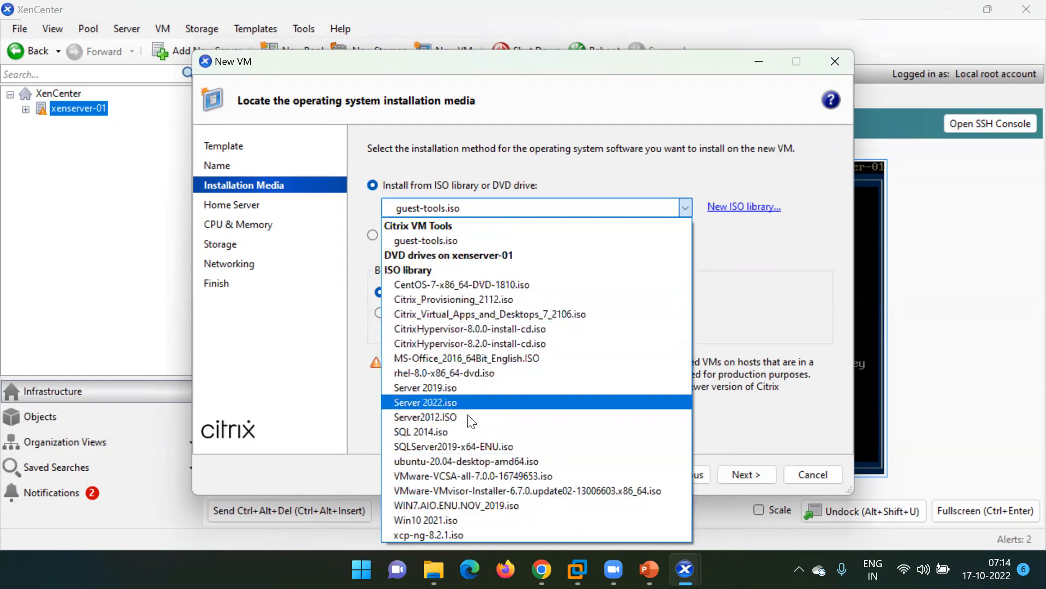
{"action": "left_click", "coordinate": [438, 519]}
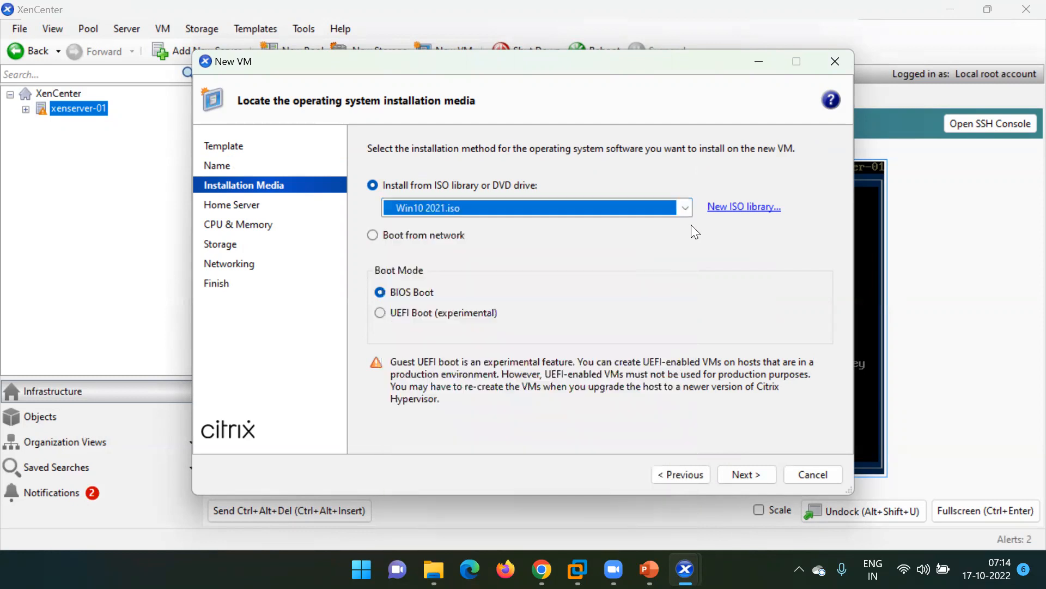
{"action": "left_click", "coordinate": [746, 474]}
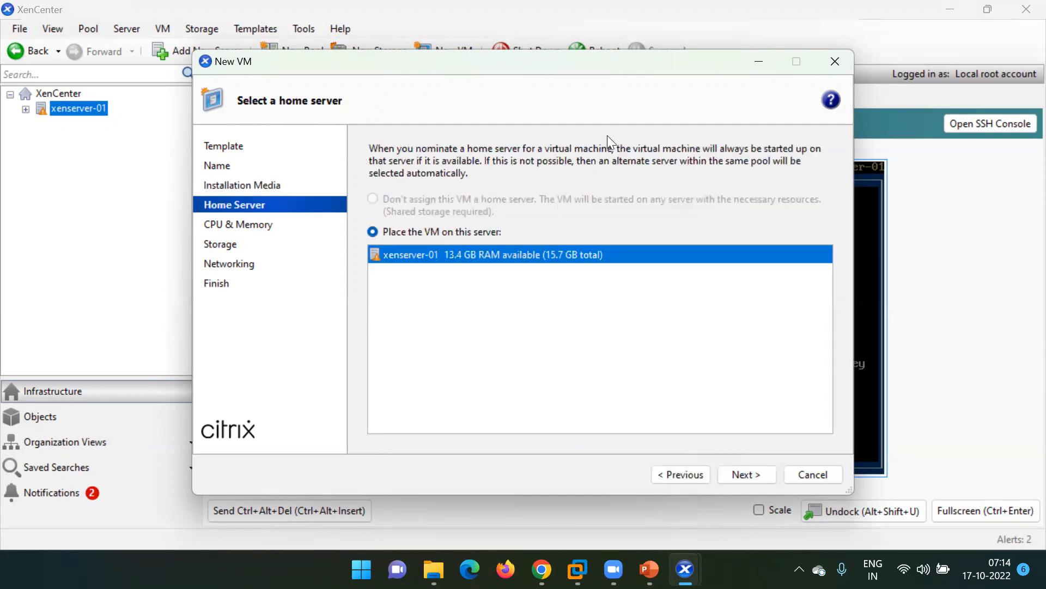
{"action": "left_click", "coordinate": [800, 474]}
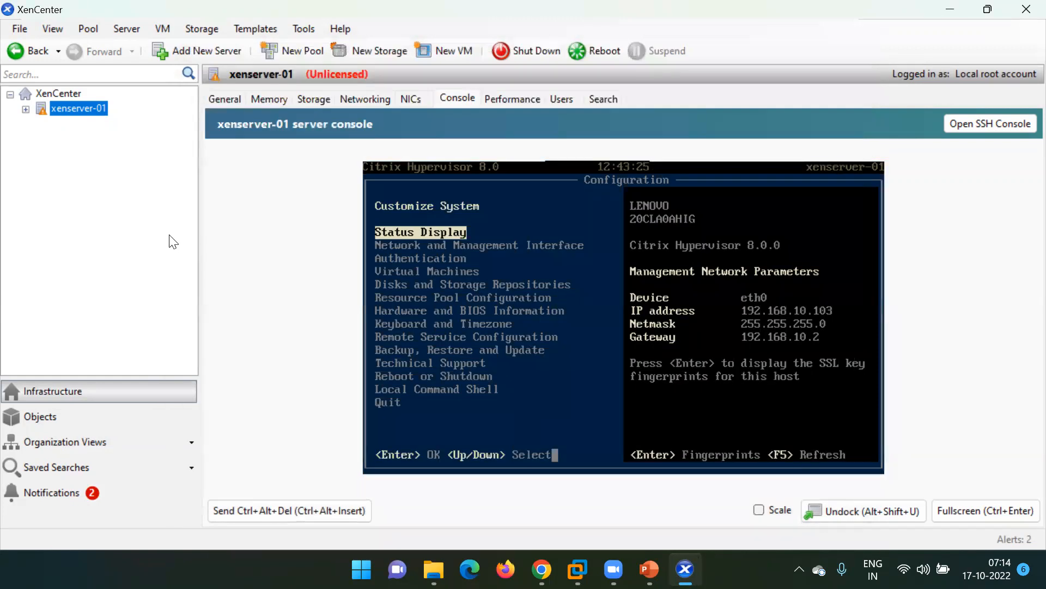
Expand xenserver-01 to review VMs like SVR-TD-AA, show the host console, then minimize XenCenter.
{"action": "left_click", "coordinate": [26, 109]}
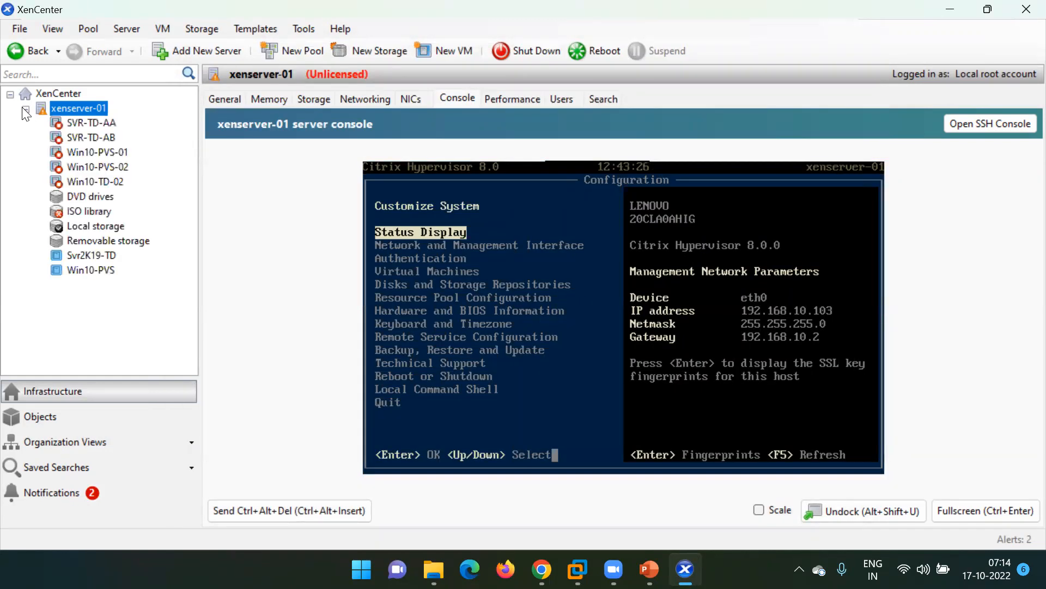
{"action": "left_click", "coordinate": [81, 124]}
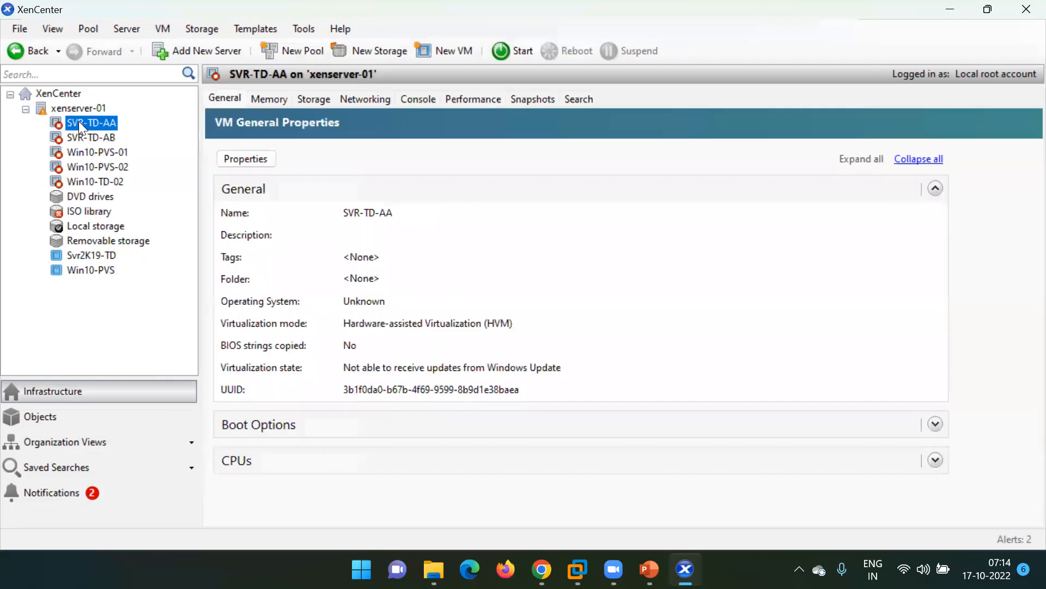
{"action": "key", "text": "shift+Down"}
{"action": "key", "text": "shift+Down"}
{"action": "key", "text": "shift+Down"}
{"action": "key", "text": "shift+Down"}
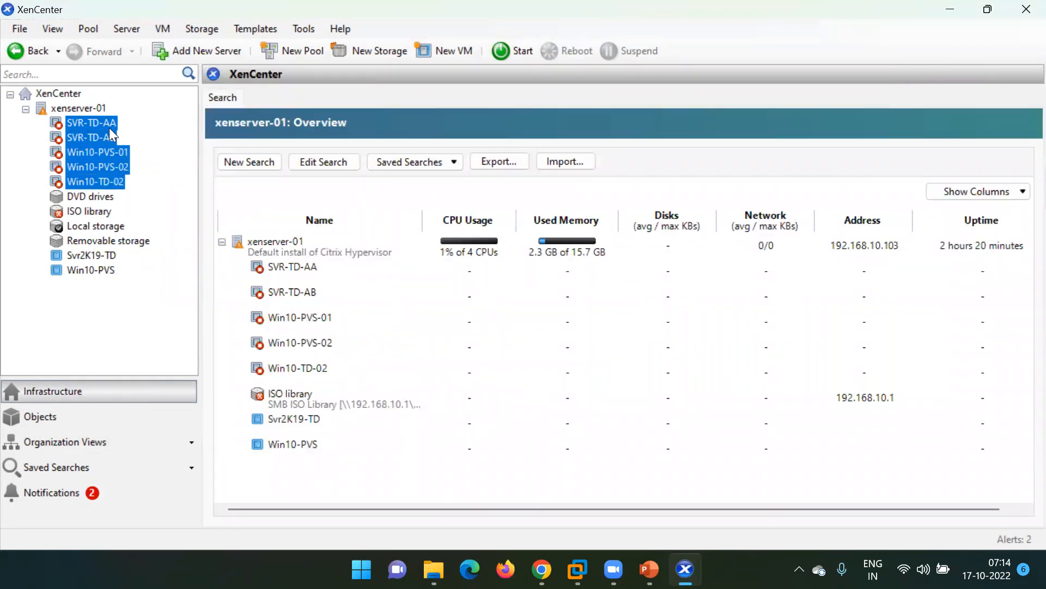
{"action": "left_click", "coordinate": [95, 121]}
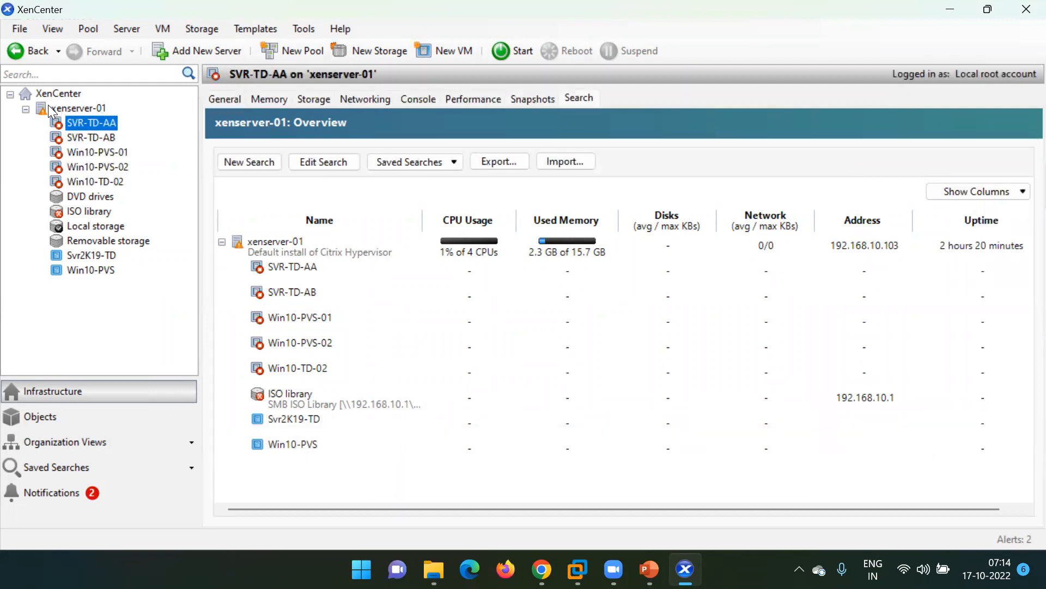
{"action": "left_click", "coordinate": [48, 105]}
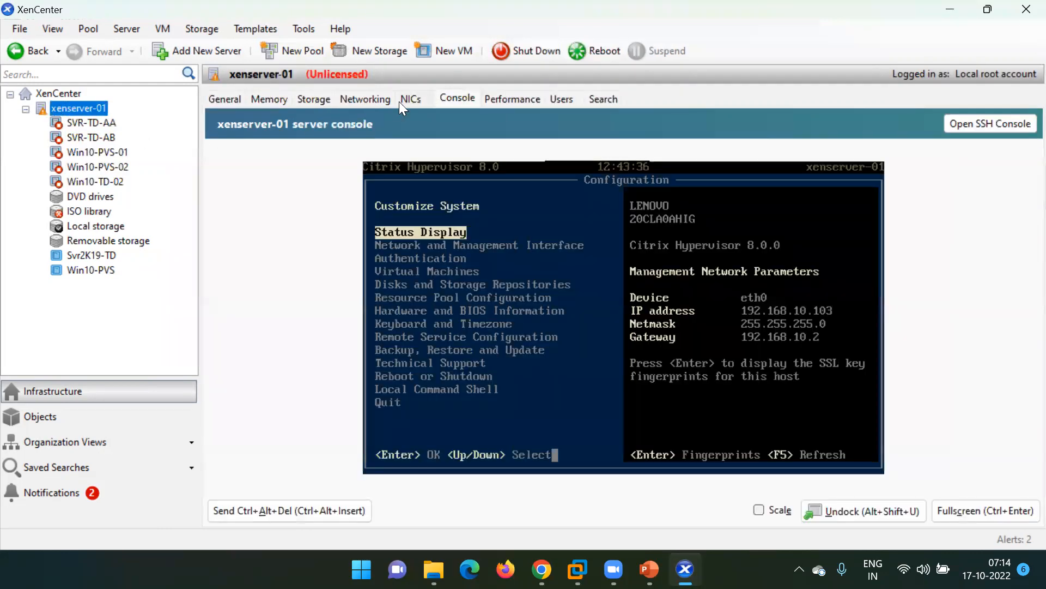
{"action": "left_click", "coordinate": [950, 10]}
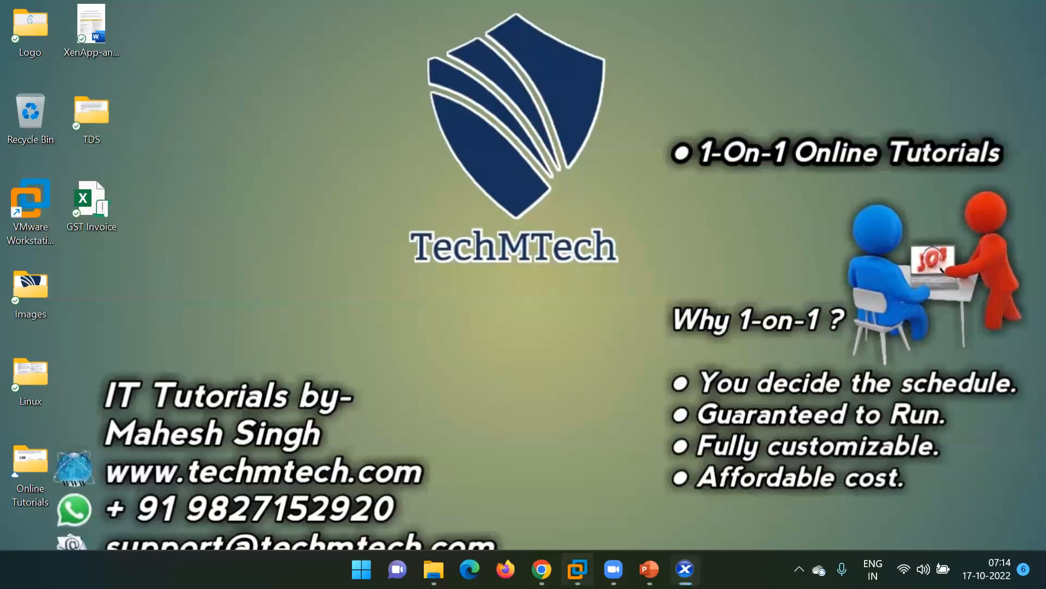
Bring VMware Workstation forward on the DDC-02 VM and call up its sign-in screen.
{"action": "mouse_move", "coordinate": [577, 569]}
{"action": "left_click", "coordinate": [525, 469]}
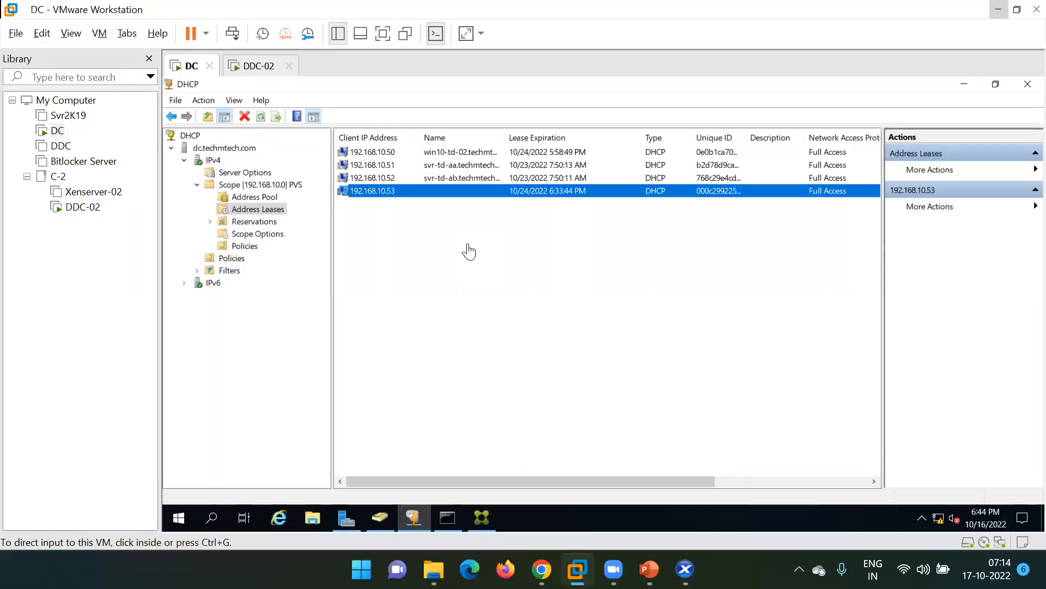
{"action": "left_click", "coordinate": [267, 66]}
{"action": "left_click", "coordinate": [232, 33]}
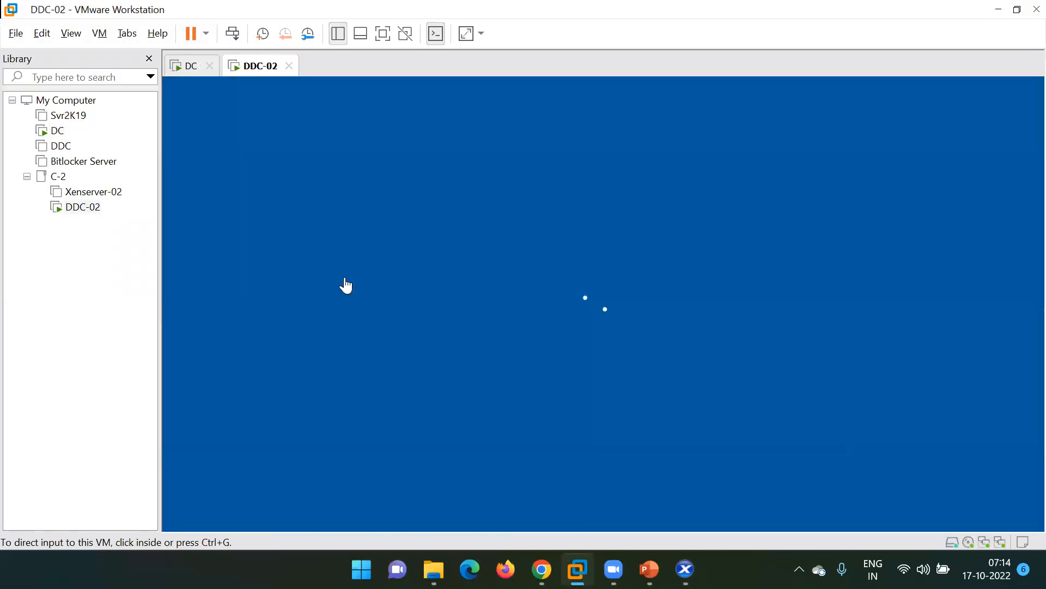
Sign in with the account password, then minimize Server Manager to show the desktop.
{"action": "left_click", "coordinate": [601, 311]}
{"action": "type", "text": "*********"}
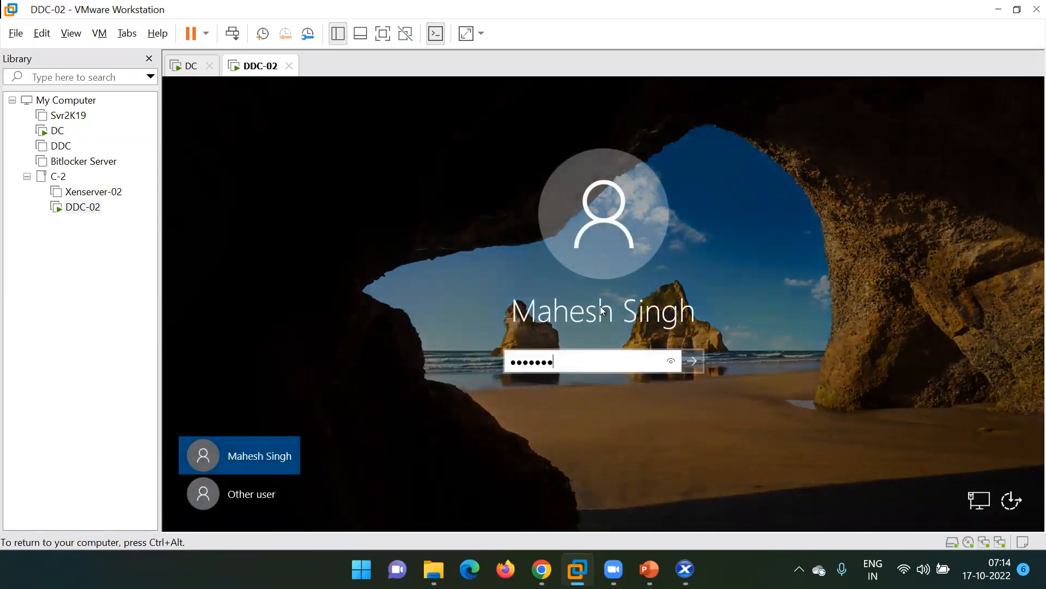
{"action": "key", "text": "Return"}
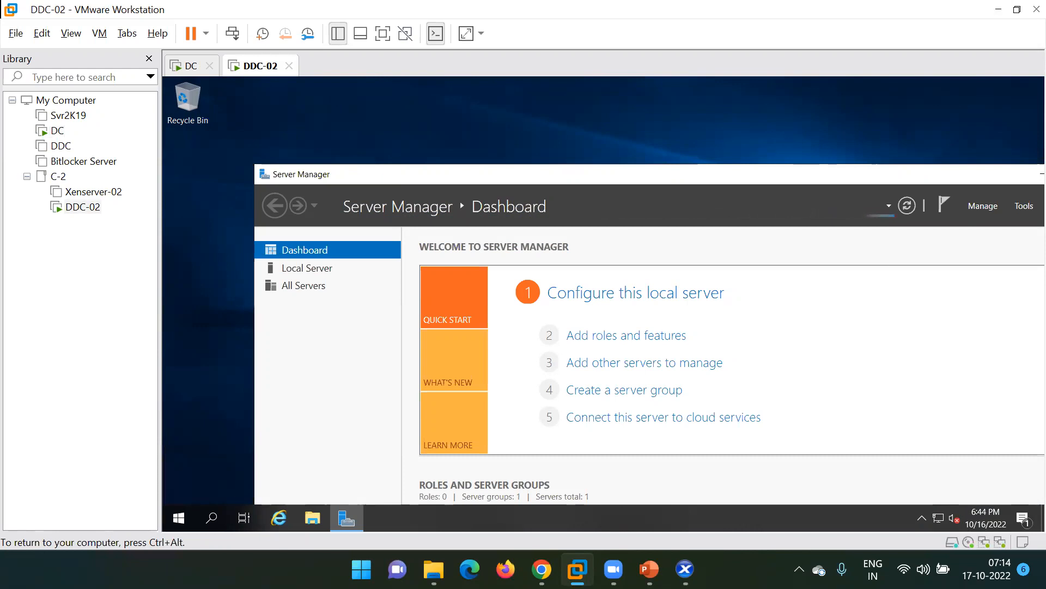
{"action": "double_click", "coordinate": [637, 175]}
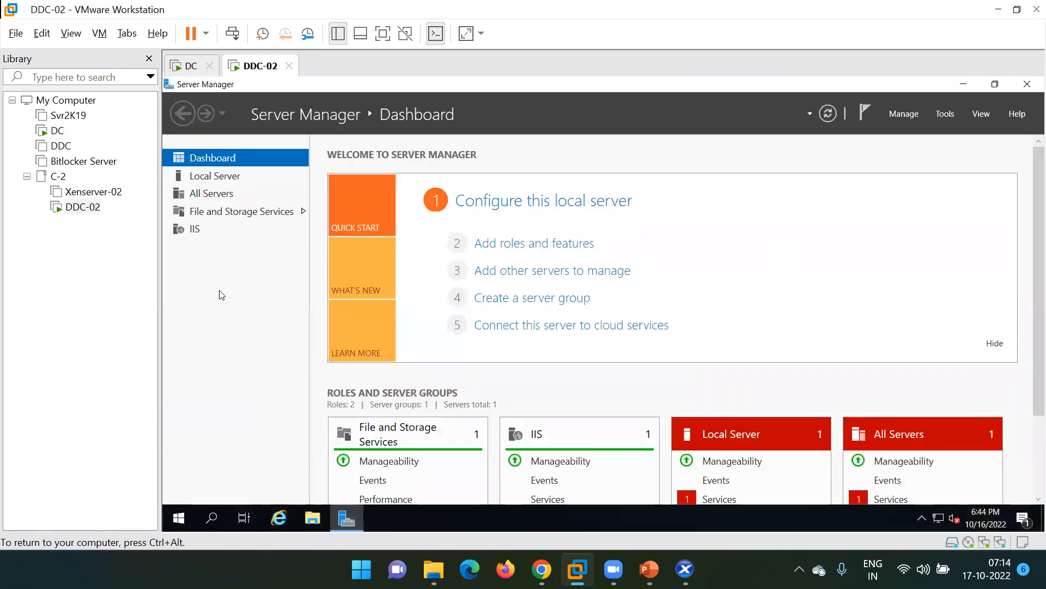
{"action": "left_click", "coordinate": [965, 85]}
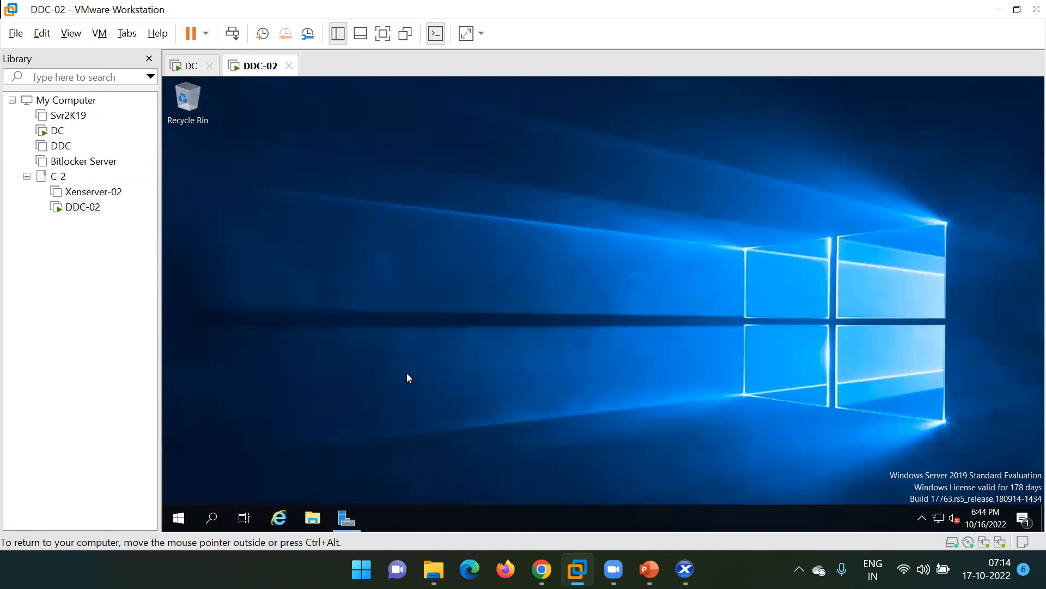
Launch Citrix Studio from the Start menu's Citrix group, allowing it to run as administrator.
{"action": "key", "text": "super"}
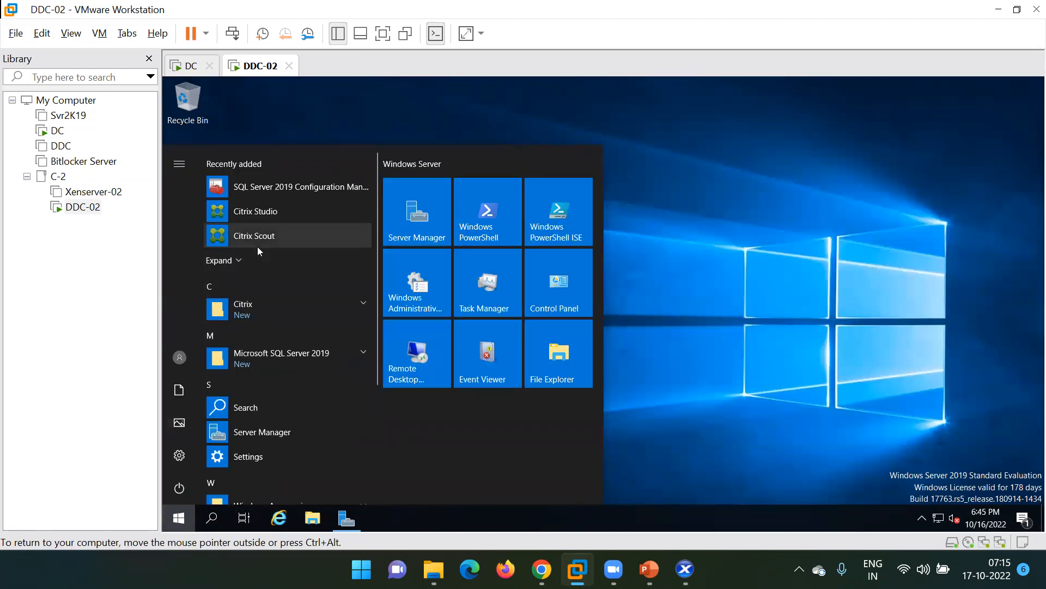
{"action": "left_click", "coordinate": [312, 306]}
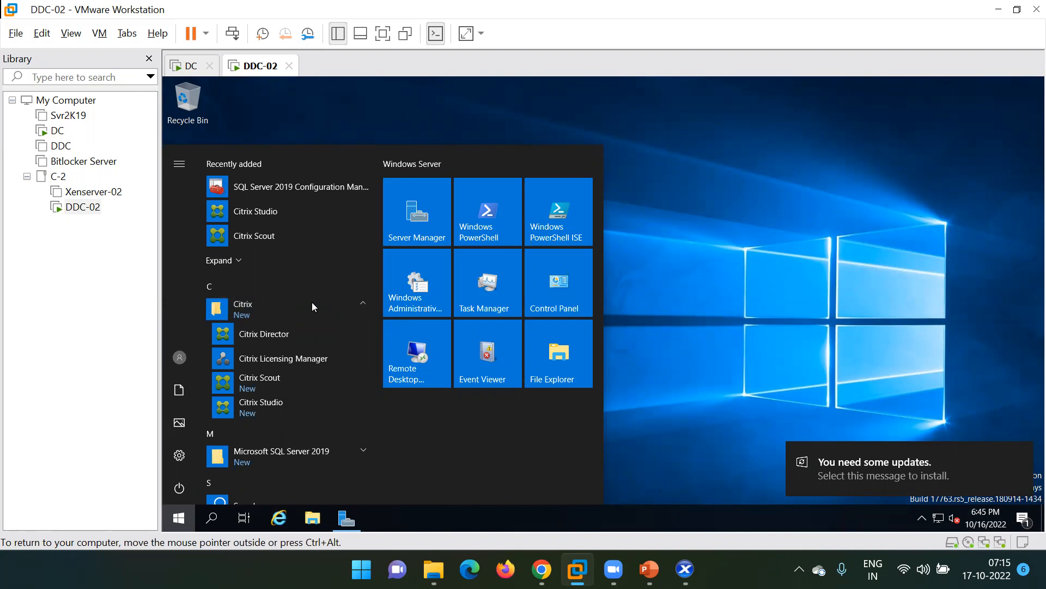
{"action": "left_click", "coordinate": [727, 262]}
{"action": "key", "text": "super"}
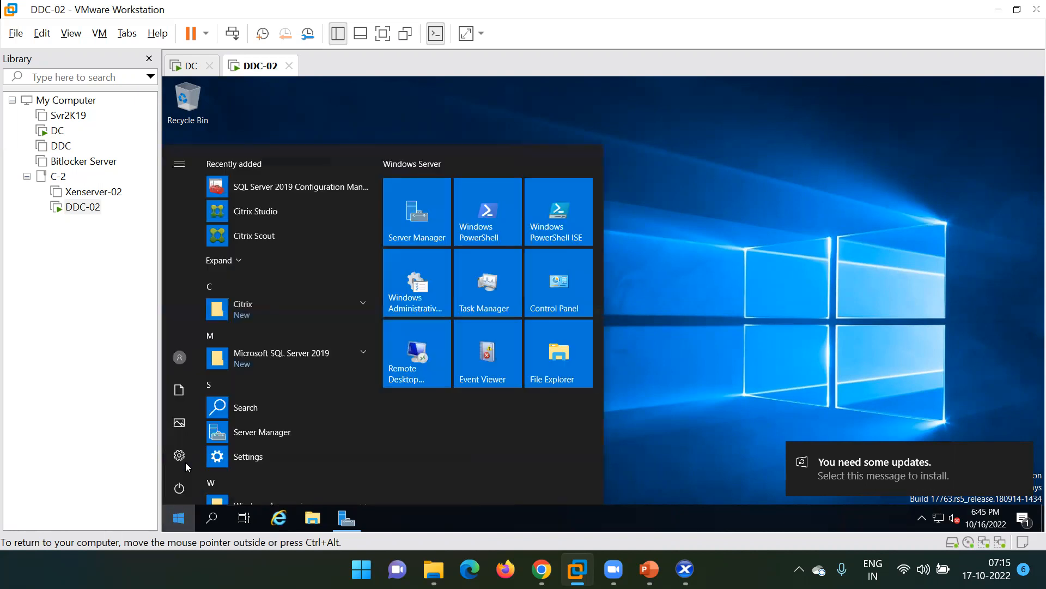
{"action": "left_click", "coordinate": [271, 316]}
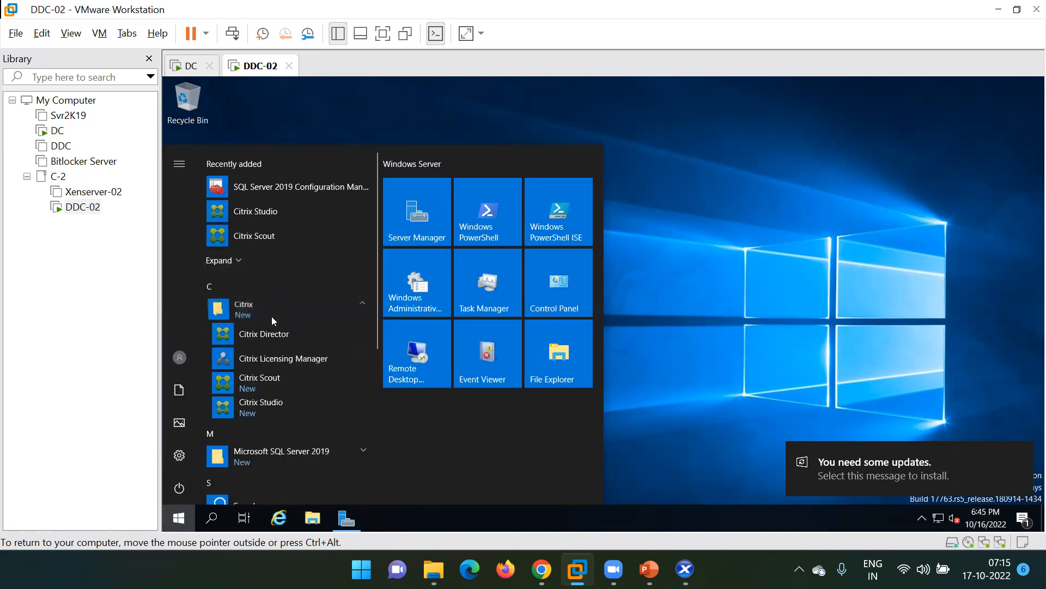
{"action": "left_click", "coordinate": [274, 409]}
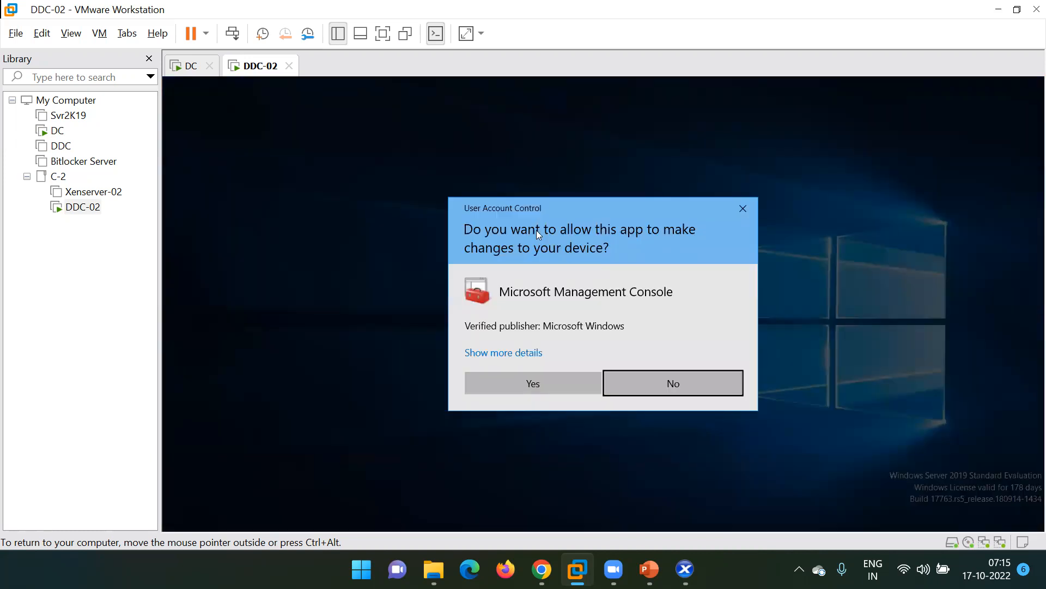
{"action": "left_click", "coordinate": [521, 390]}
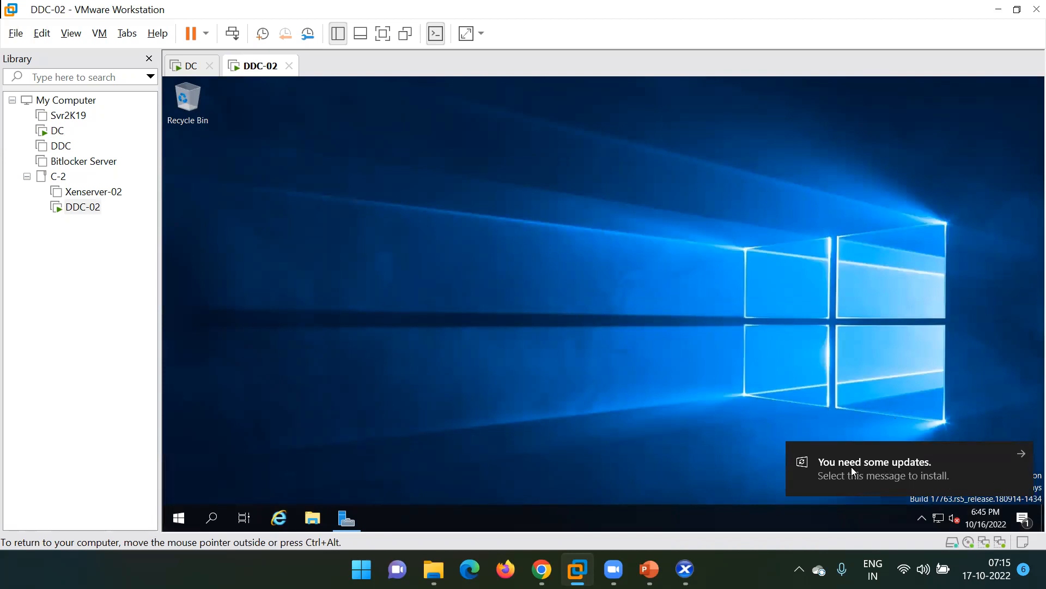
Open Windows Update from the update notification and look over it maximized.
{"action": "left_click", "coordinate": [876, 466]}
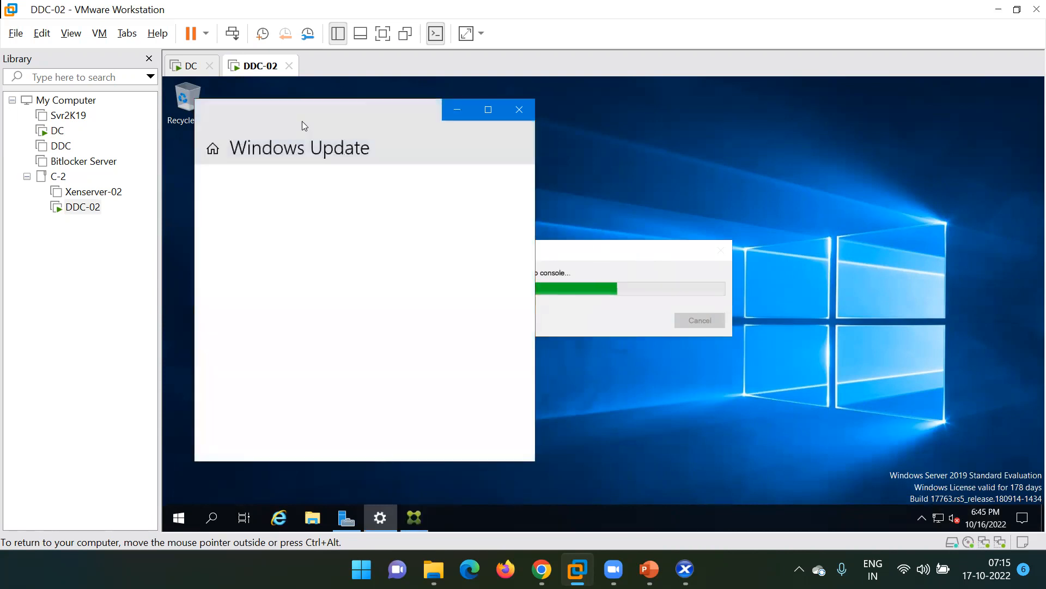
{"action": "left_click", "coordinate": [489, 112]}
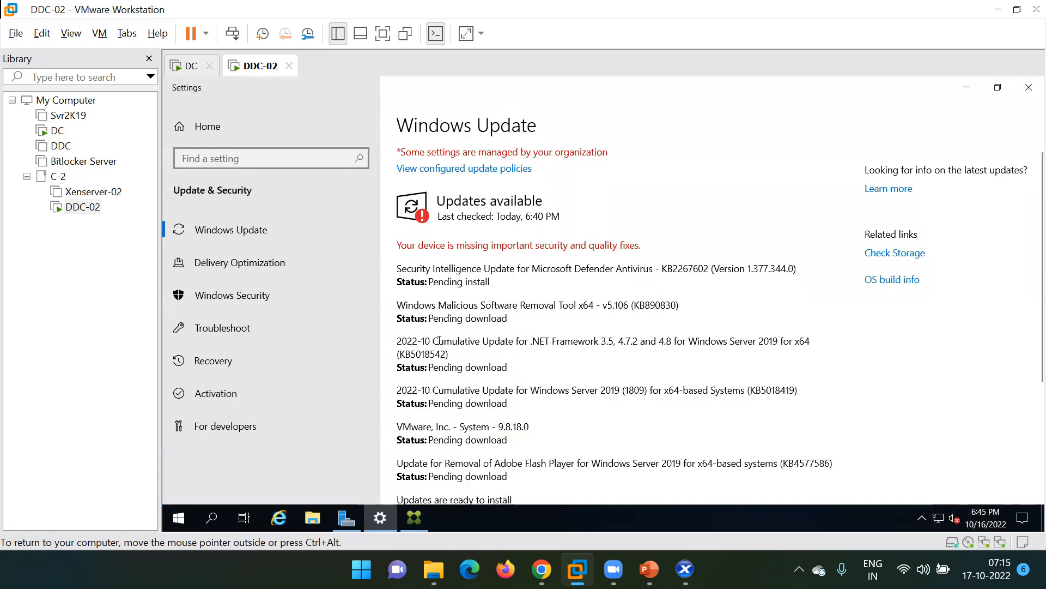
{"action": "scroll", "coordinate": [439, 340], "scroll_direction": "down", "scroll_amount": 3}
{"action": "scroll", "coordinate": [439, 340], "scroll_direction": "up", "scroll_amount": 3}
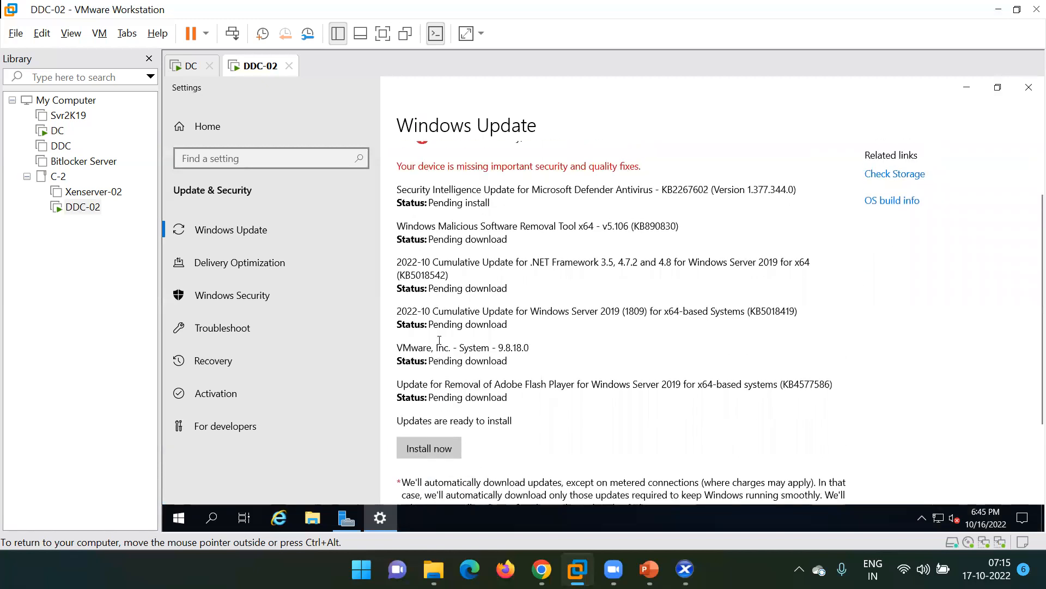
Check the DDC-02 virtual machine settings, close them unchanged, and minimize Windows Update.
{"action": "right_click", "coordinate": [250, 72]}
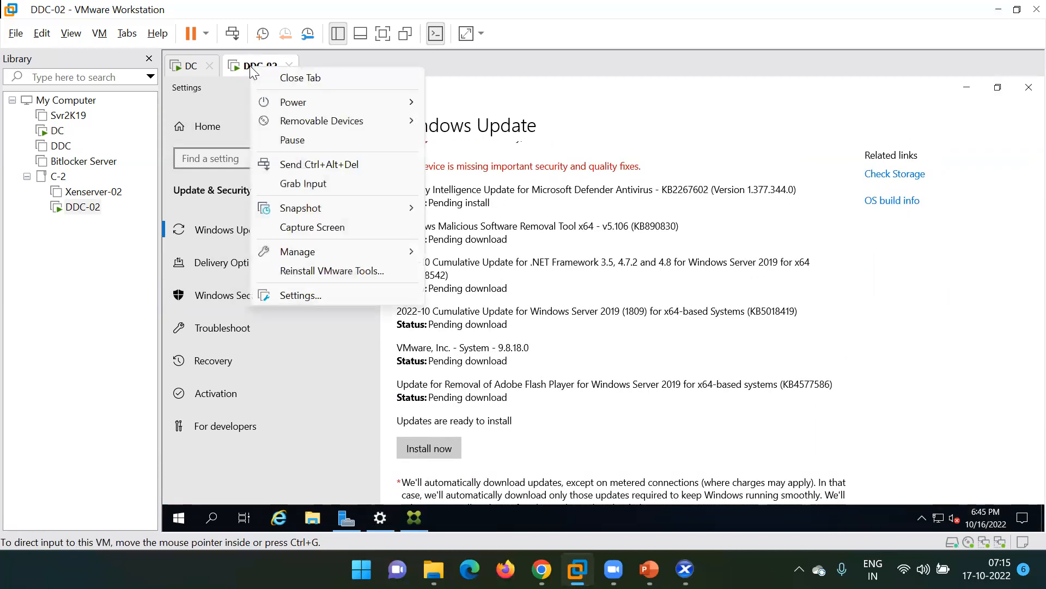
{"action": "left_click", "coordinate": [300, 297]}
{"action": "key", "text": "ctrl+d"}
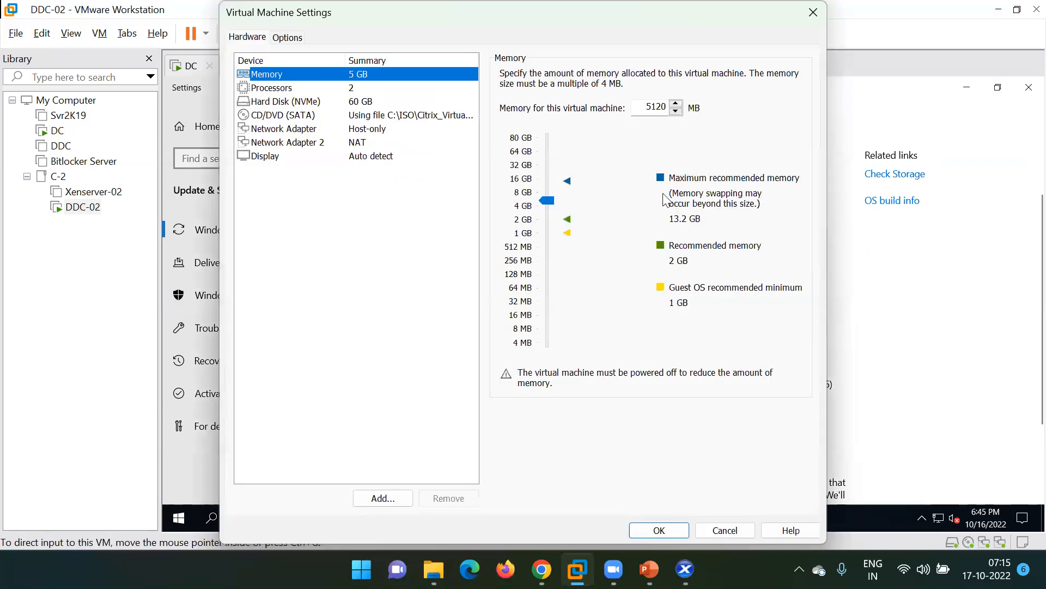
{"action": "left_click", "coordinate": [811, 16]}
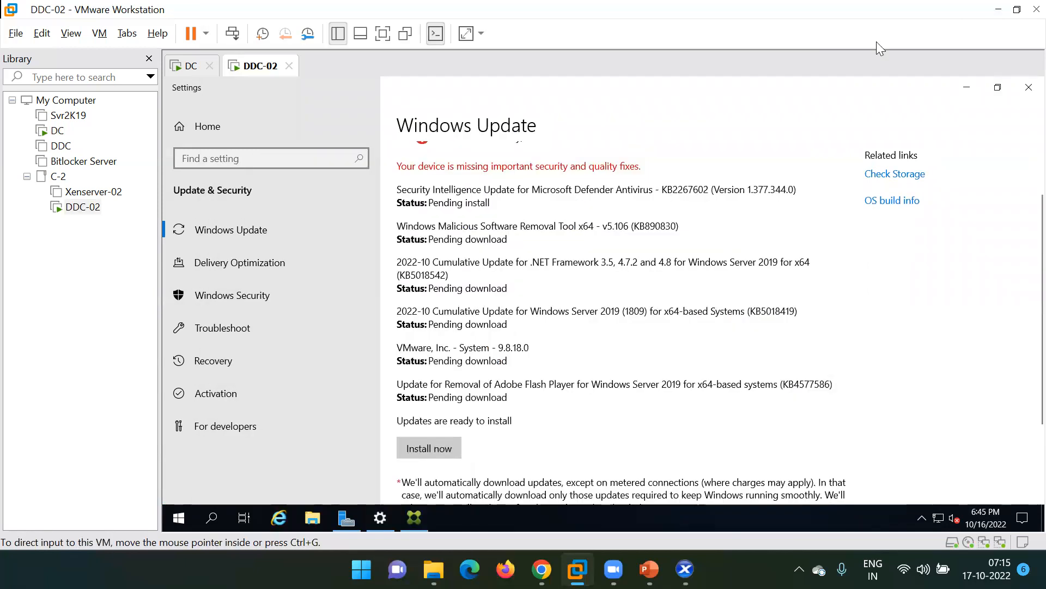
{"action": "left_click", "coordinate": [967, 87]}
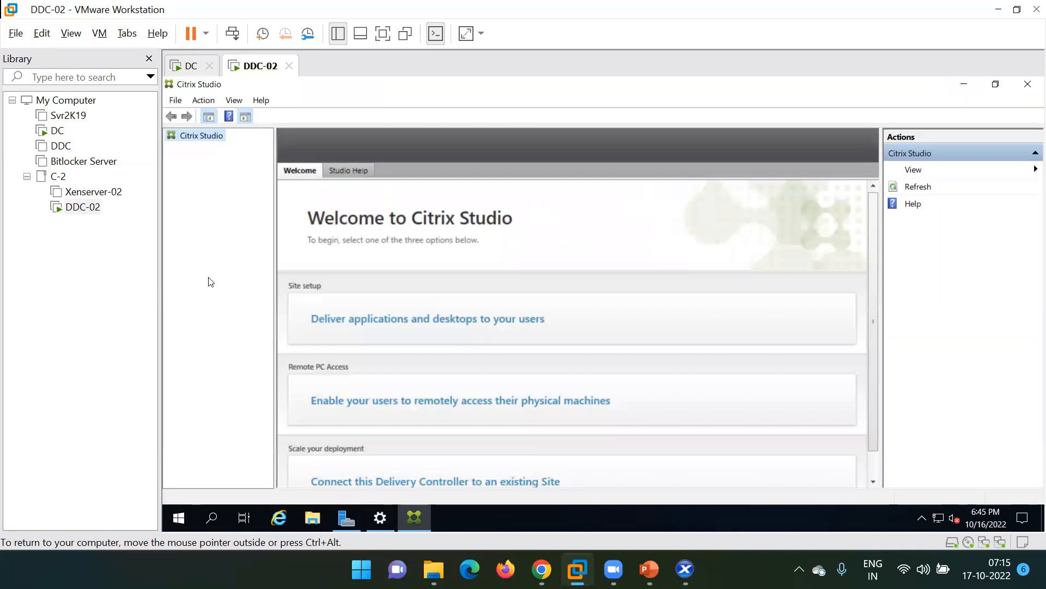
Run ncpa.cpl from the guest's Run box to open Network Connections.
{"action": "key", "text": "super+r"}
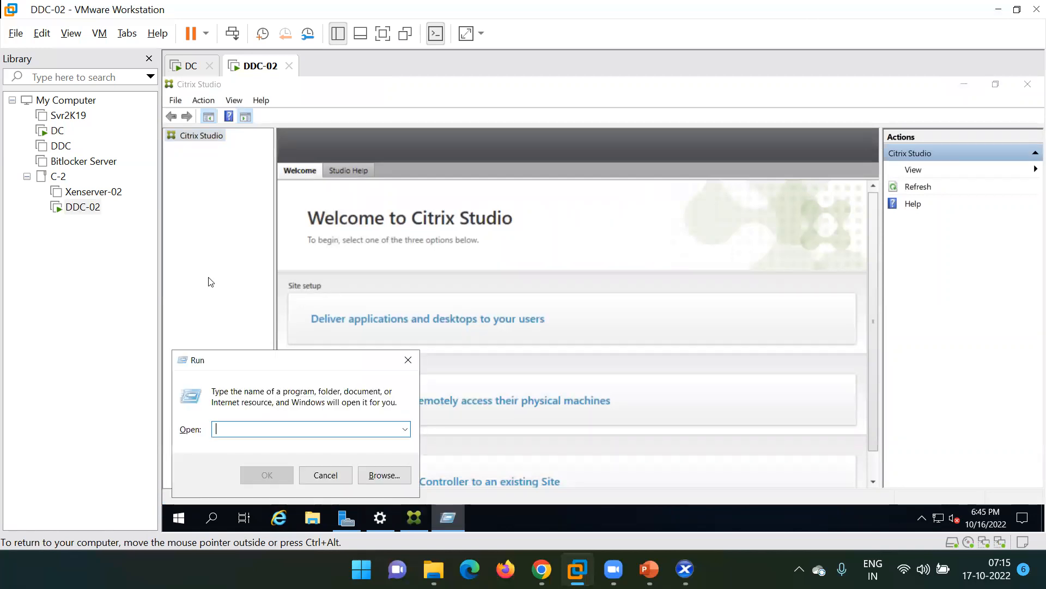
{"action": "type", "text": "n"}
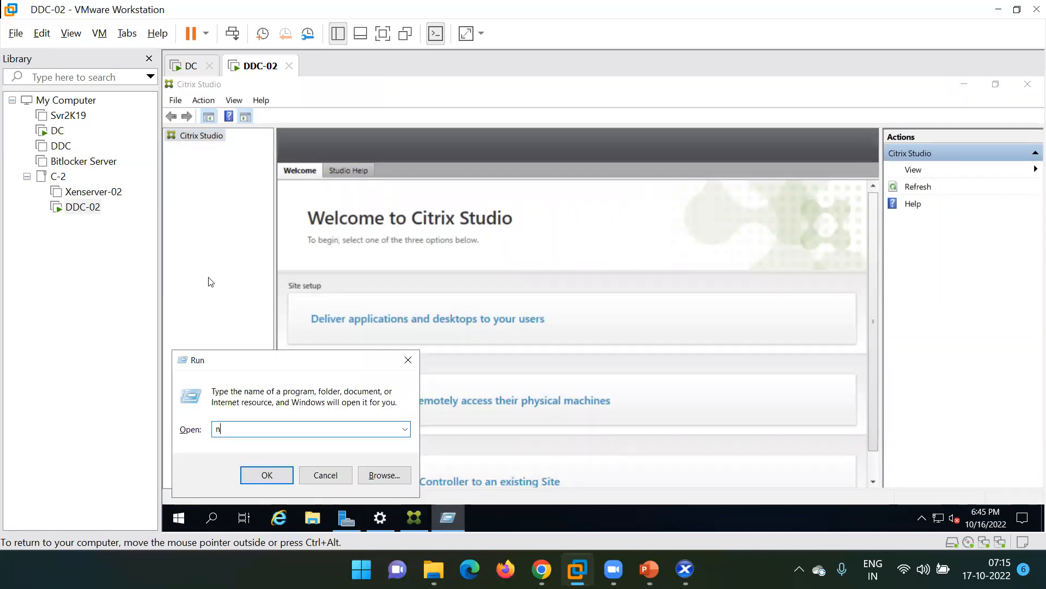
{"action": "type", "text": "cpa.cpl"}
{"action": "key", "text": "Return"}
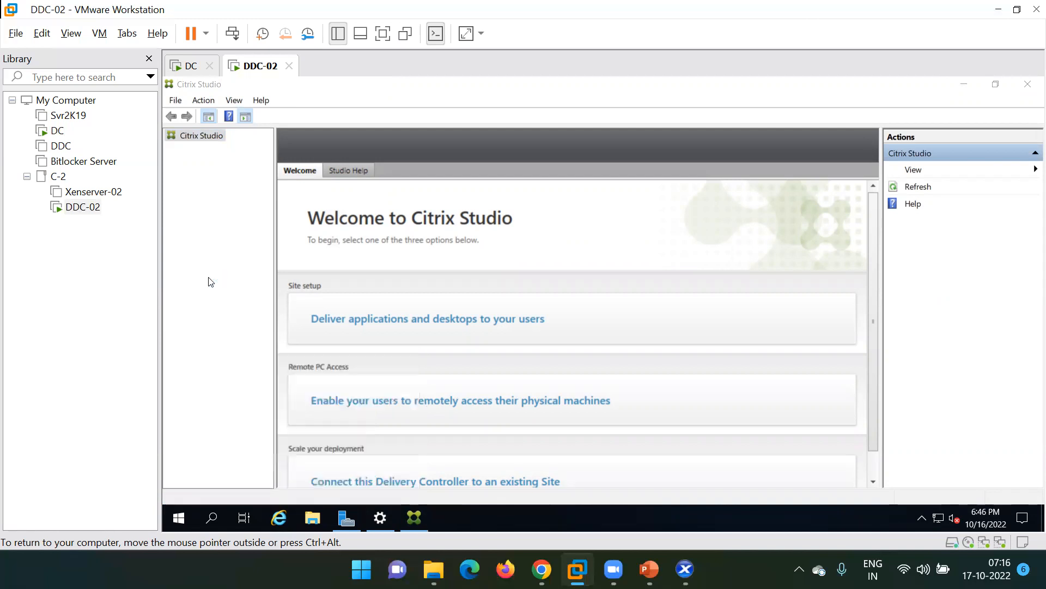
Disable the Ethernet1 adapter, then bring Citrix Studio's Welcome page back to the front.
{"action": "left_click", "coordinate": [454, 195]}
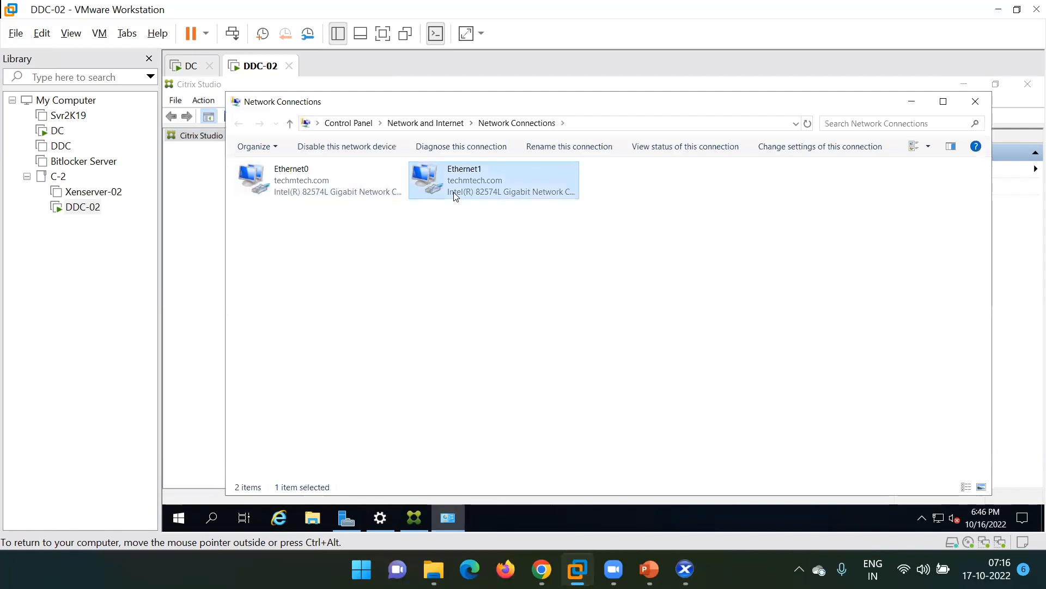
{"action": "right_click", "coordinate": [453, 195]}
{"action": "left_click", "coordinate": [472, 203]}
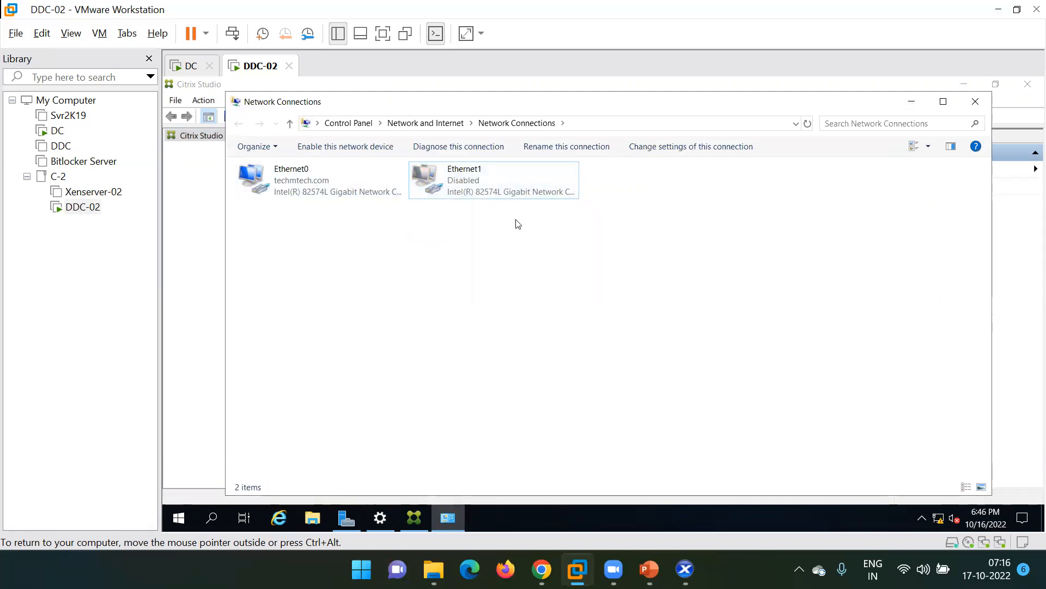
{"action": "left_click", "coordinate": [207, 218]}
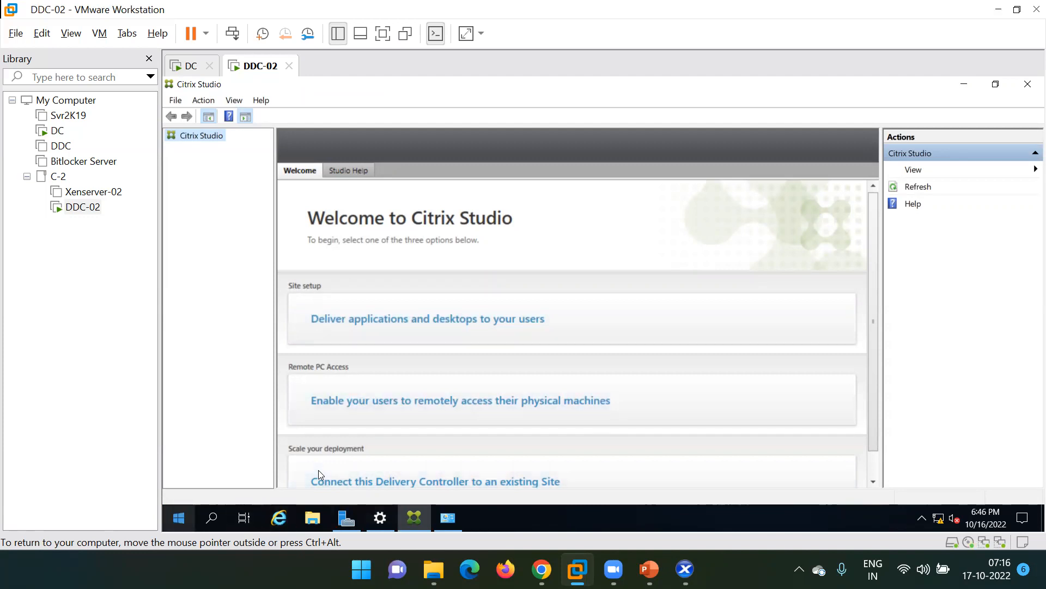
Launch Citrix Studio from Start > Citrix and choose 'Deliver applications and desktops to your users'.
{"action": "key", "text": "super"}
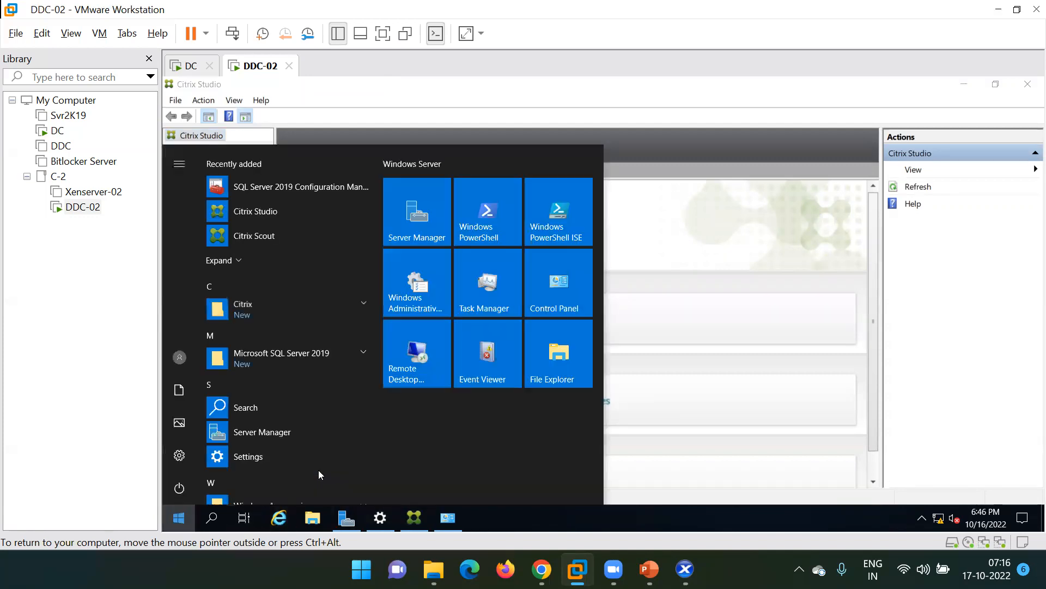
{"action": "left_click", "coordinate": [274, 308]}
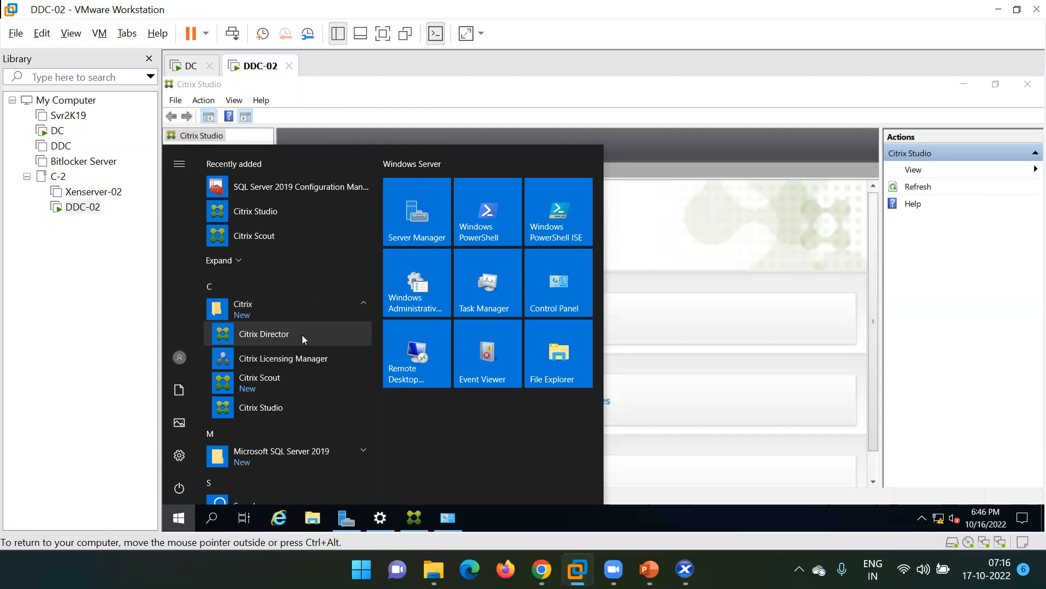
{"action": "left_click", "coordinate": [685, 217]}
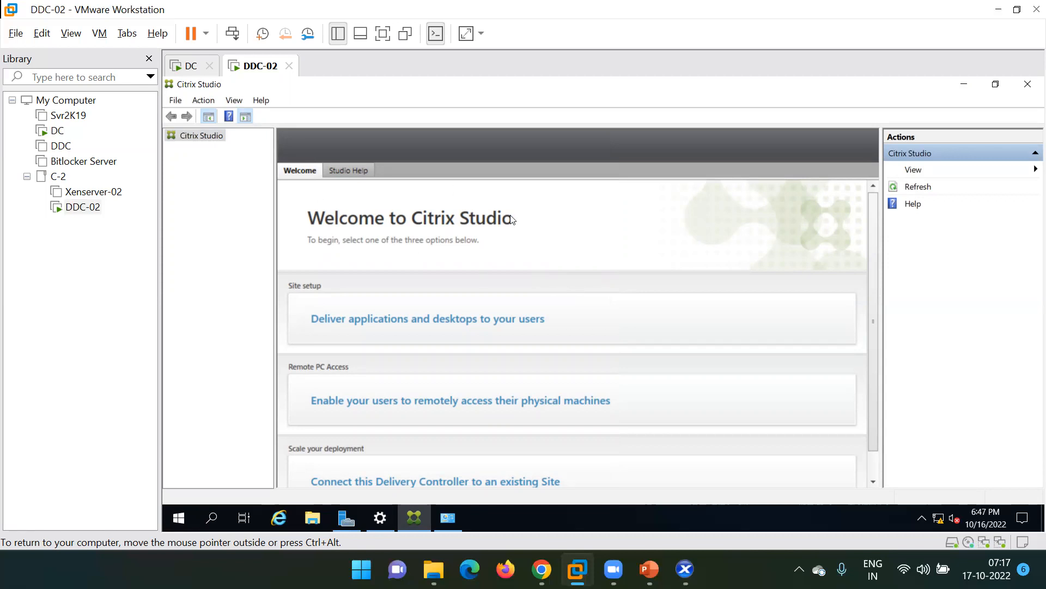
{"action": "scroll", "coordinate": [485, 250], "scroll_direction": "down", "scroll_amount": 1}
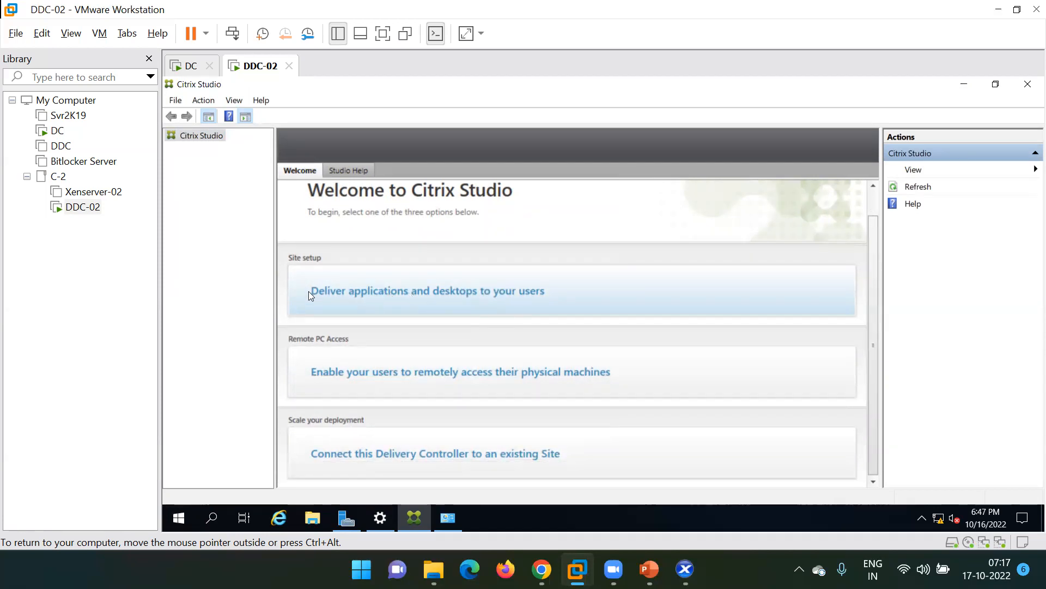
{"action": "left_click", "coordinate": [427, 280]}
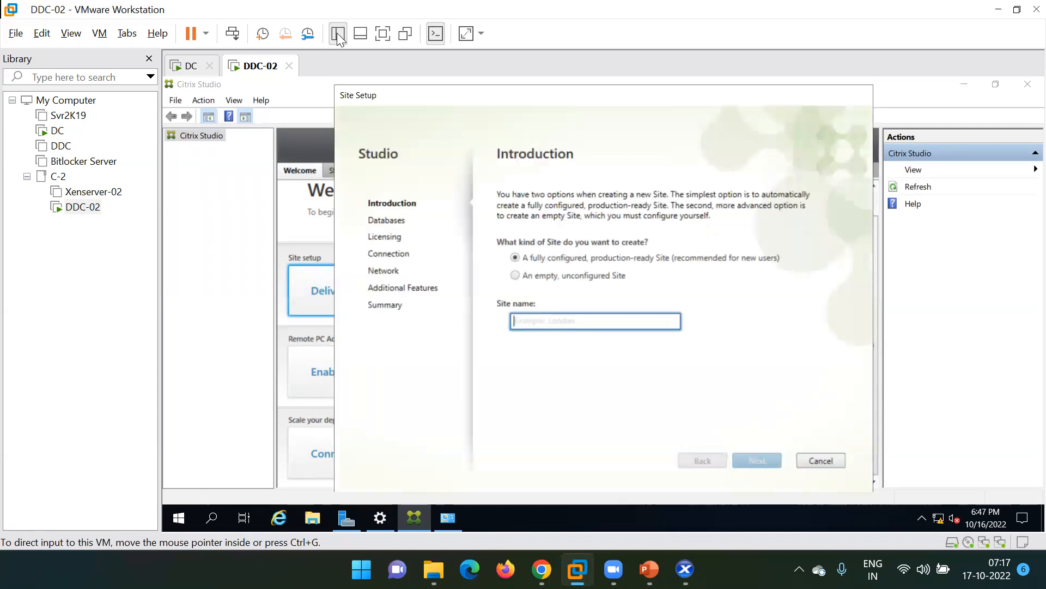
Put the VM in full screen, enter Site name 'Indore-Office', and continue to Databases.
{"action": "left_click", "coordinate": [381, 35]}
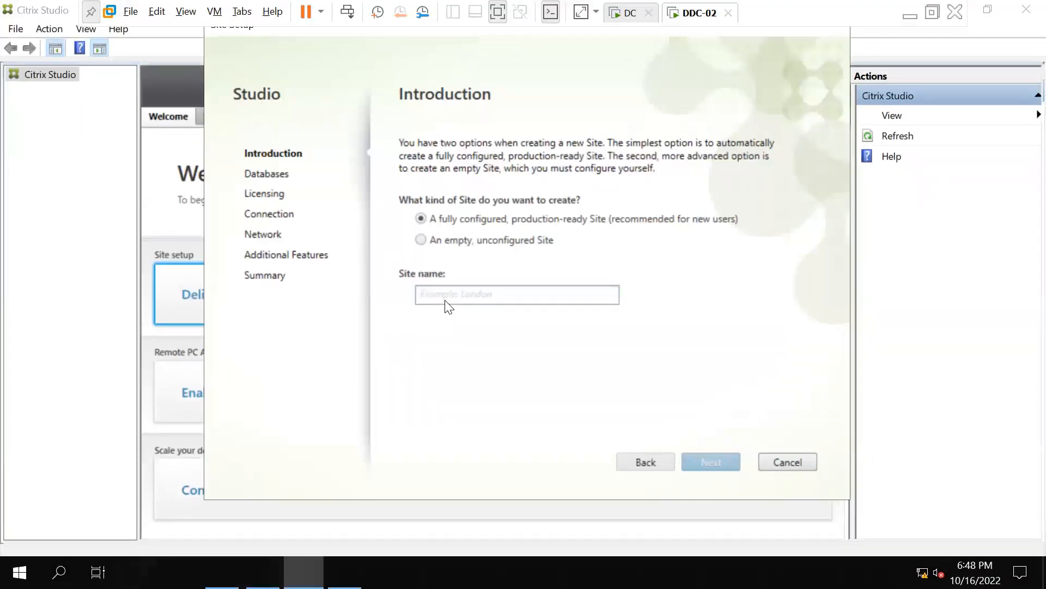
{"action": "left_click", "coordinate": [484, 294]}
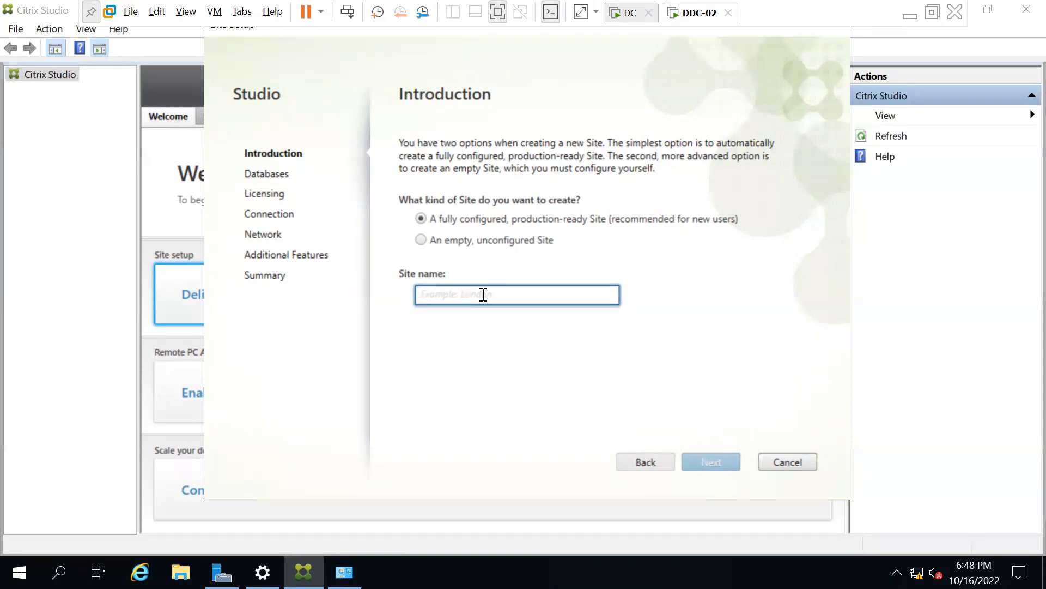
{"action": "type", "text": "Ind"}
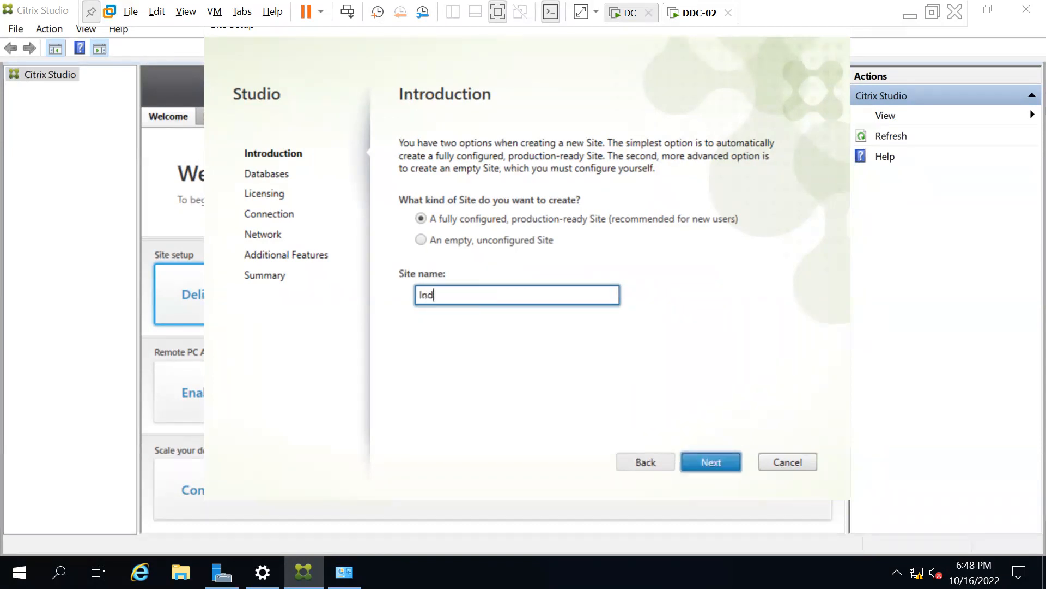
{"action": "type", "text": "ore"}
{"action": "type", "text": "-Office"}
{"action": "left_click", "coordinate": [715, 460]}
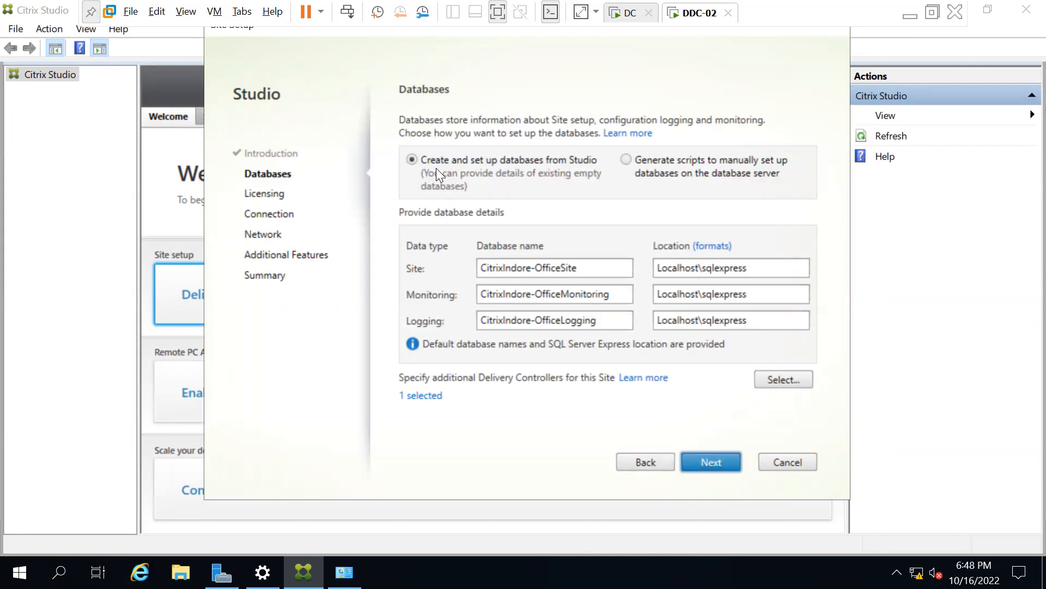
{"action": "left_click", "coordinate": [582, 267]}
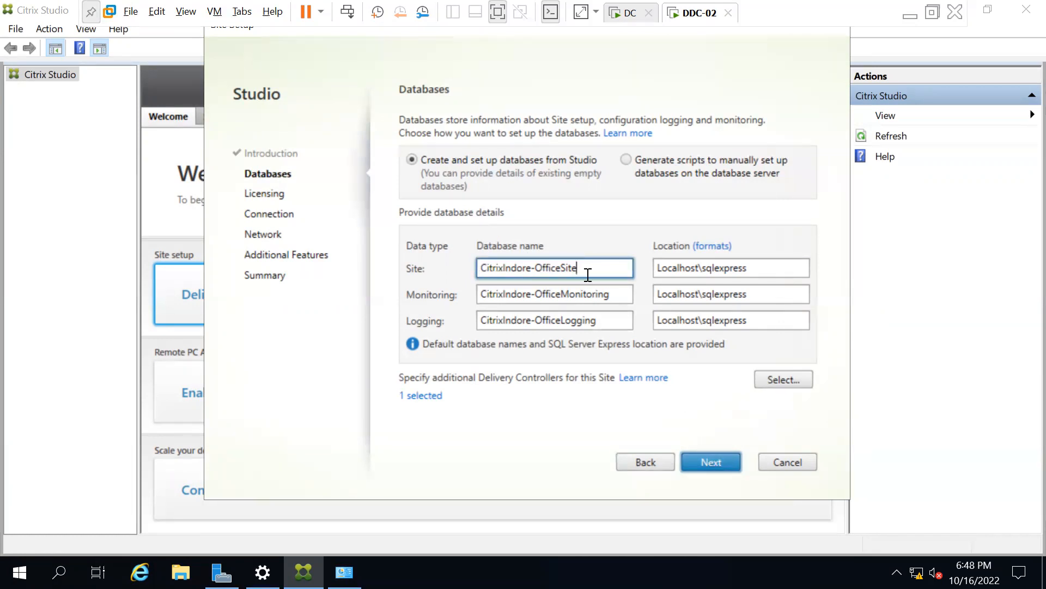
{"action": "left_click", "coordinate": [592, 294]}
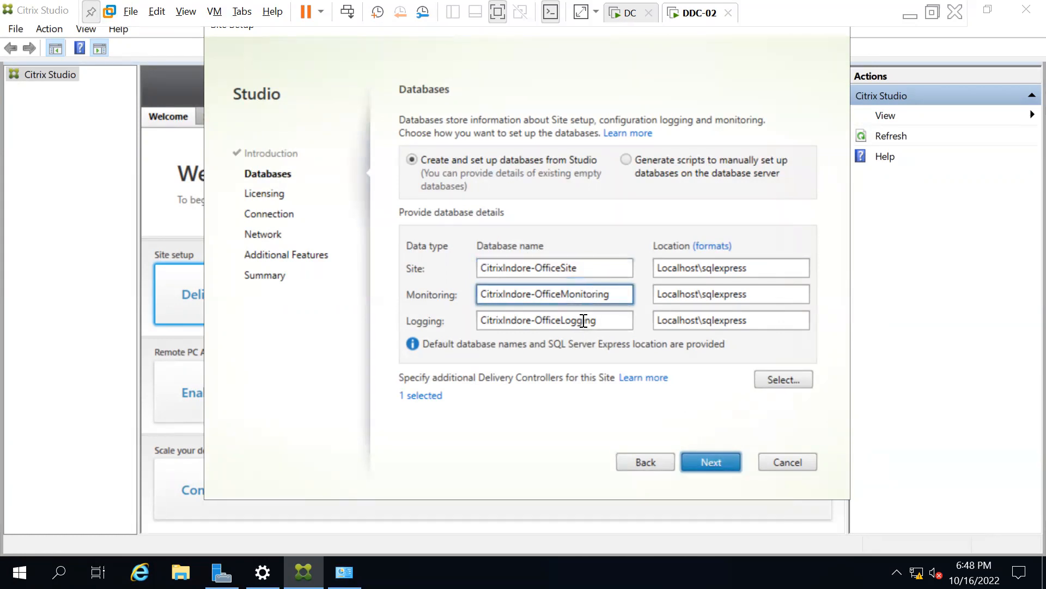
{"action": "left_click", "coordinate": [583, 320]}
{"action": "left_click_drag", "start_coordinate": [561, 267], "coordinate": [502, 270]}
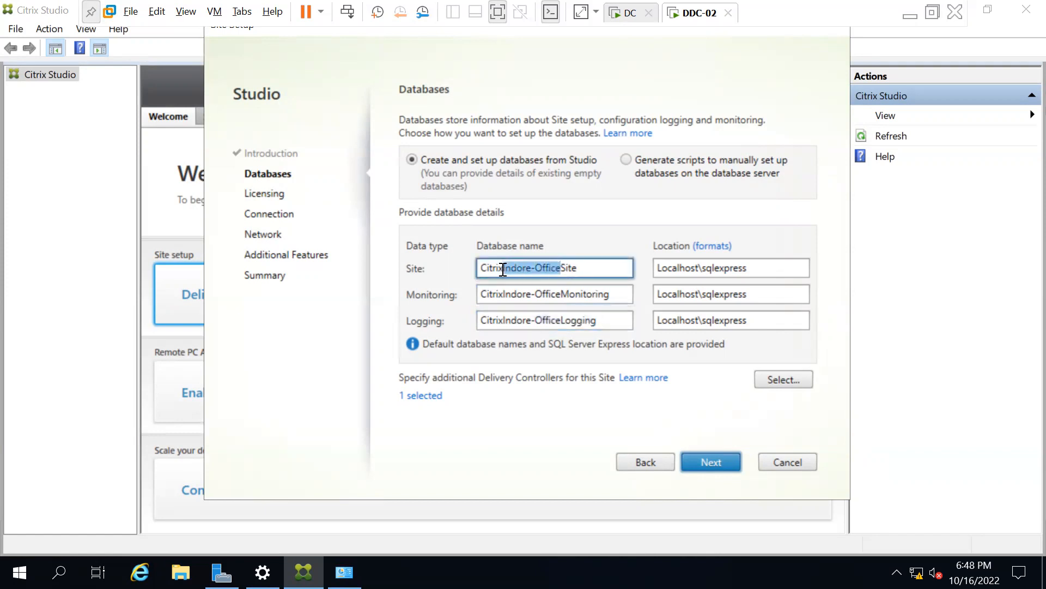
{"action": "left_click", "coordinate": [596, 267]}
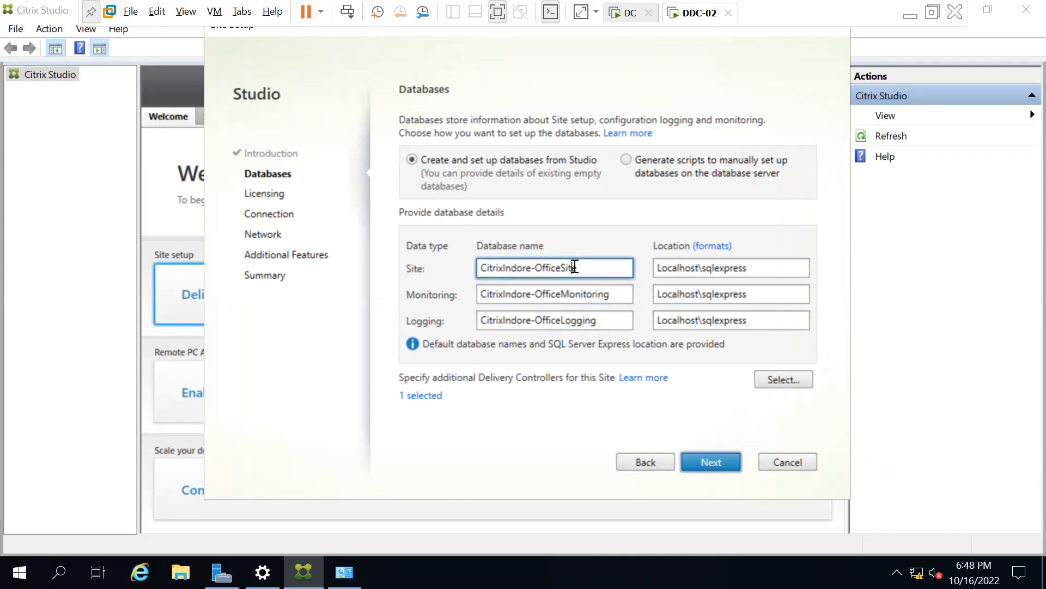
{"action": "double_click", "coordinate": [576, 267]}
{"action": "double_click", "coordinate": [586, 271]}
{"action": "left_click", "coordinate": [582, 268]}
{"action": "double_click", "coordinate": [566, 270]}
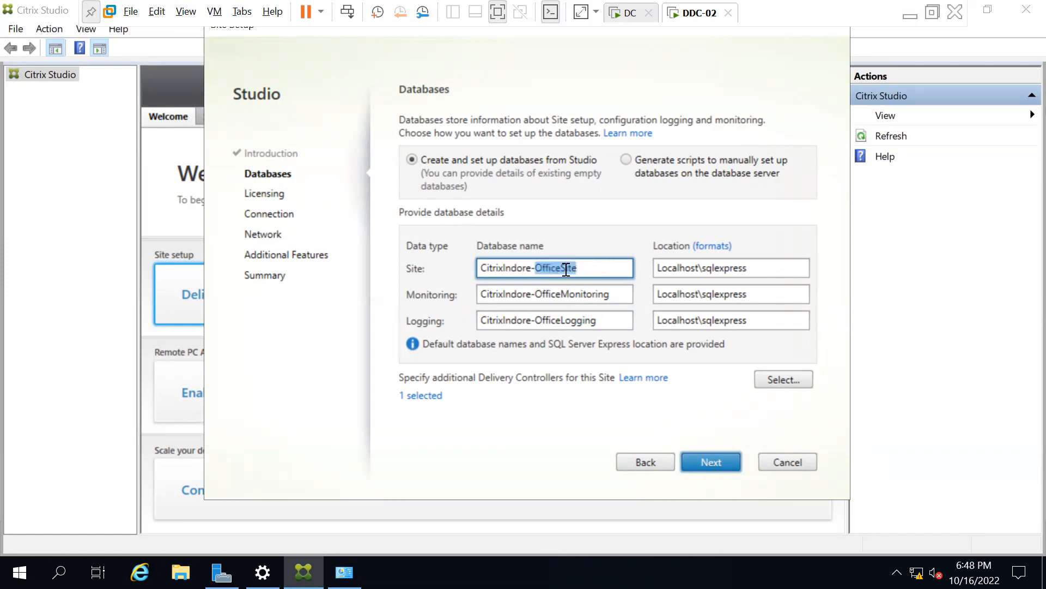
{"action": "double_click", "coordinate": [583, 294]}
{"action": "double_click", "coordinate": [598, 294]}
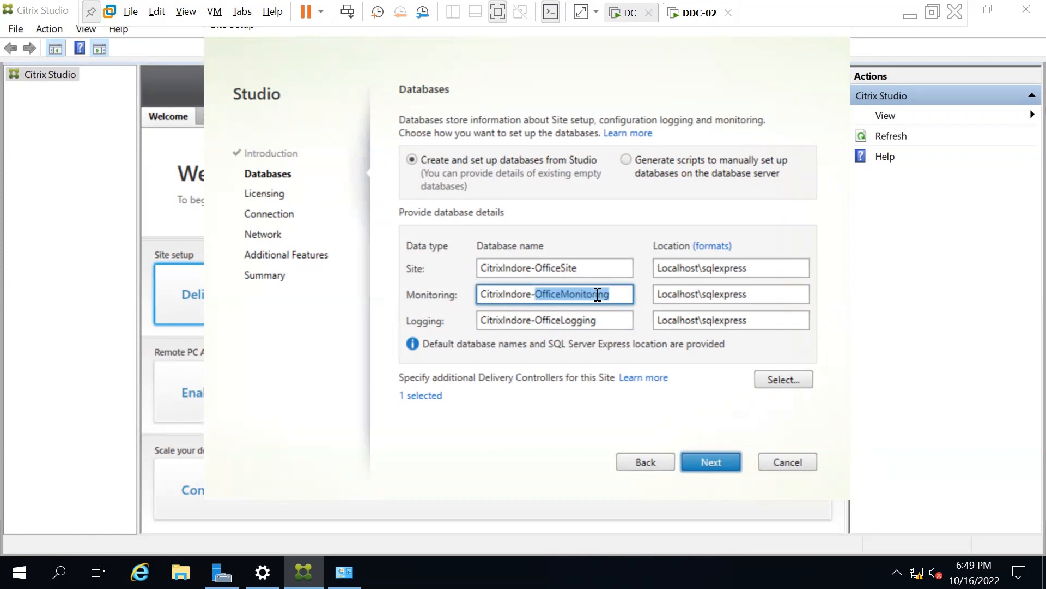
{"action": "double_click", "coordinate": [590, 320]}
{"action": "left_click", "coordinate": [590, 320]}
{"action": "double_click", "coordinate": [590, 320]}
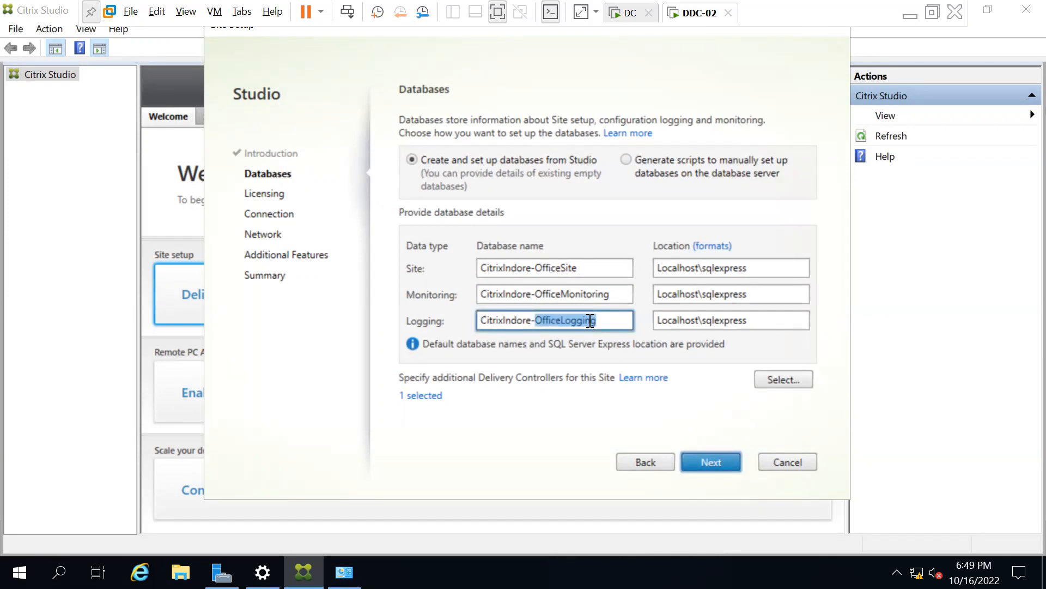
{"action": "left_click", "coordinate": [614, 323]}
{"action": "left_click_drag", "start_coordinate": [595, 321], "coordinate": [560, 319]}
{"action": "left_click", "coordinate": [701, 269]}
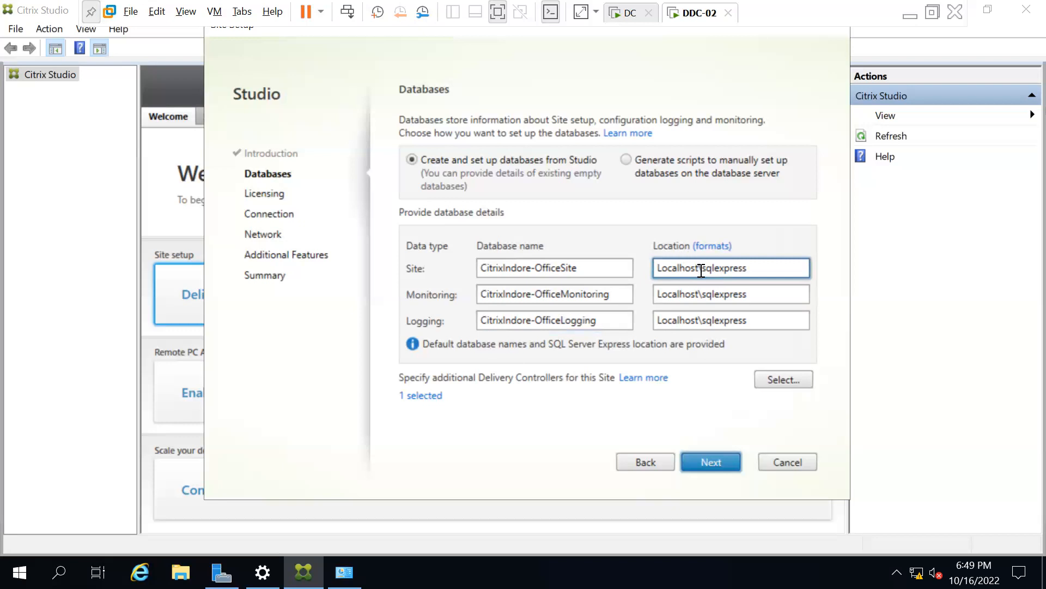
{"action": "key", "text": "shift+Home"}
{"action": "left_click_drag", "start_coordinate": [700, 294], "coordinate": [645, 293]}
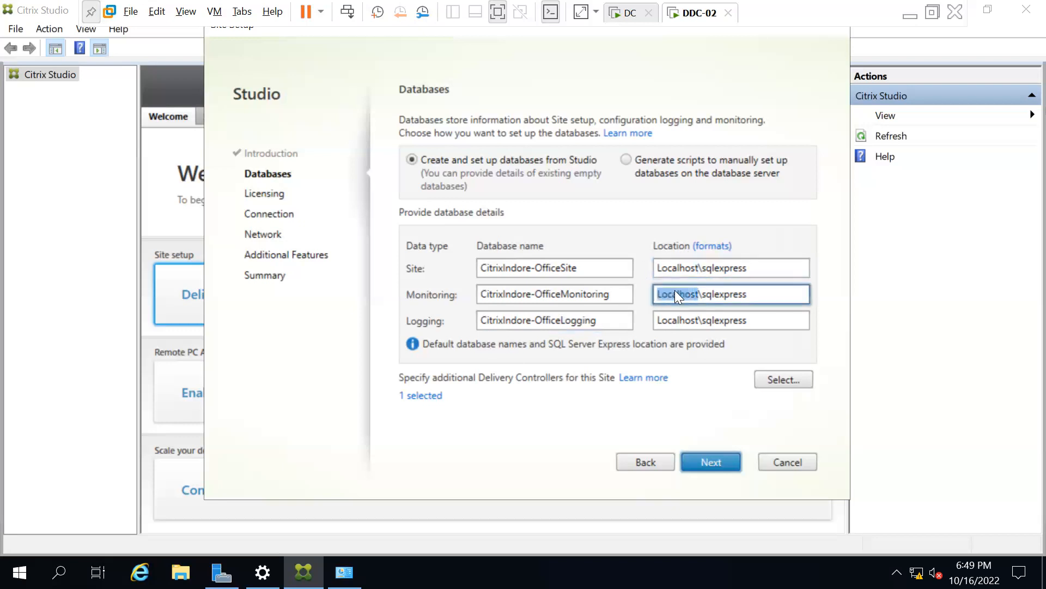
{"action": "left_click_drag", "start_coordinate": [700, 320], "coordinate": [632, 319]}
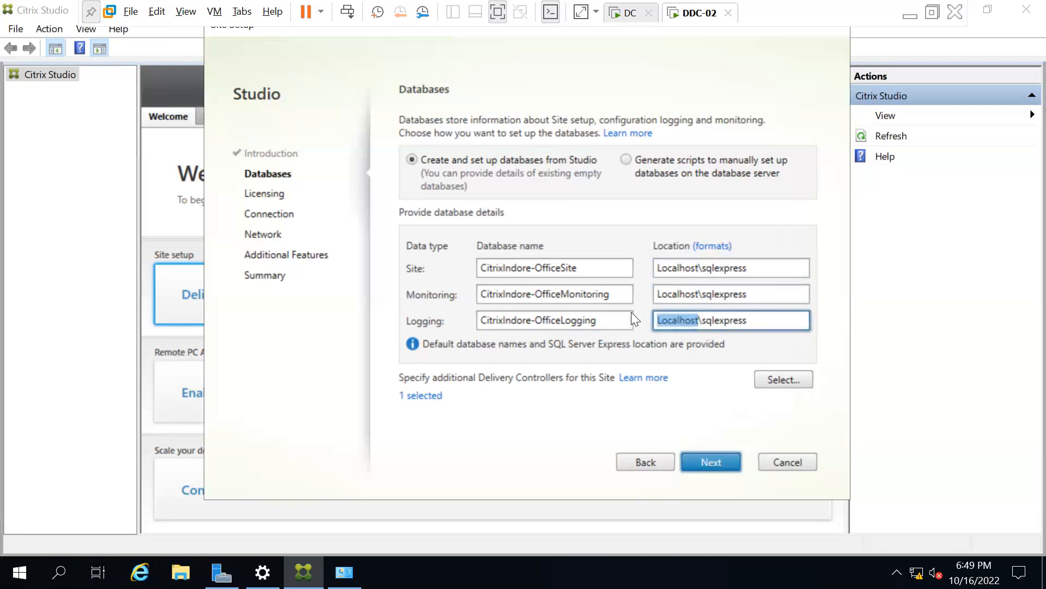
{"action": "double_click", "coordinate": [679, 267]}
Browse the Start menu's Citrix and Microsoft SQL Server 2019 folders.
{"action": "left_click", "coordinate": [20, 572]}
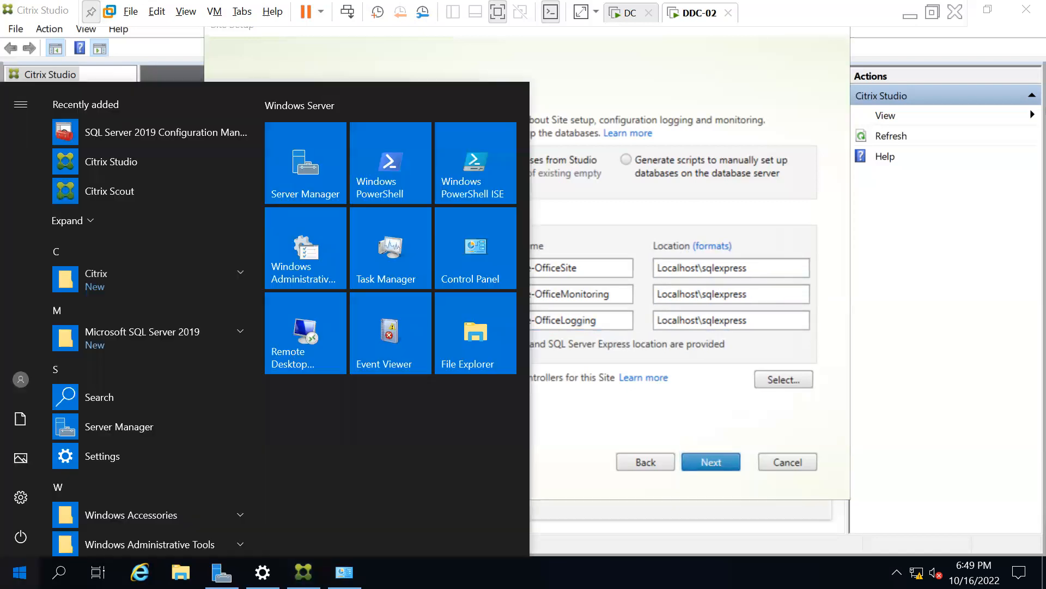
{"action": "left_click", "coordinate": [113, 281]}
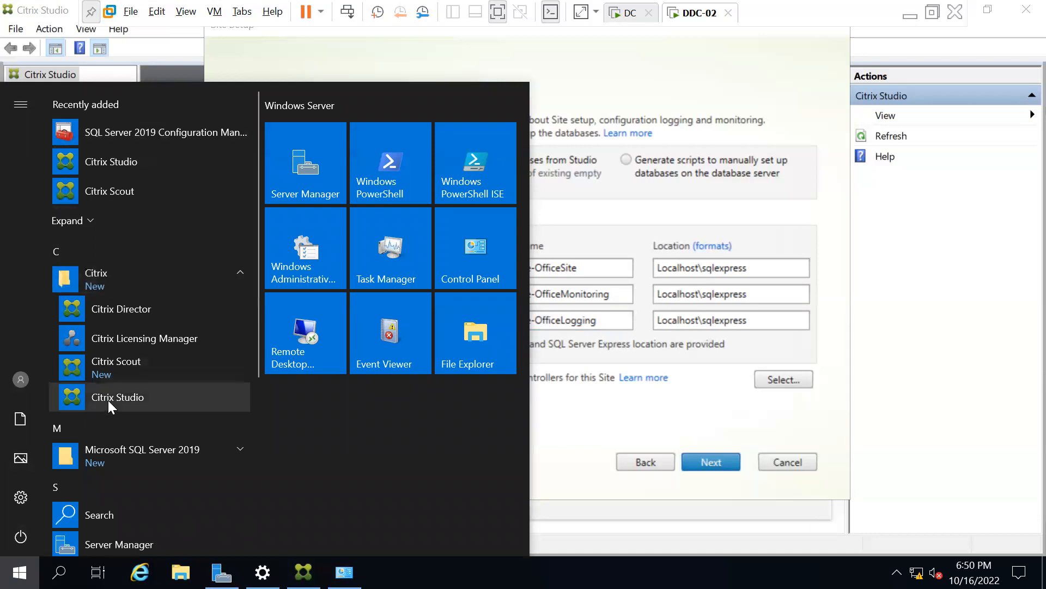
{"action": "scroll", "coordinate": [132, 434], "scroll_direction": "down", "scroll_amount": 1}
{"action": "scroll", "coordinate": [132, 434], "scroll_direction": "down", "scroll_amount": 1}
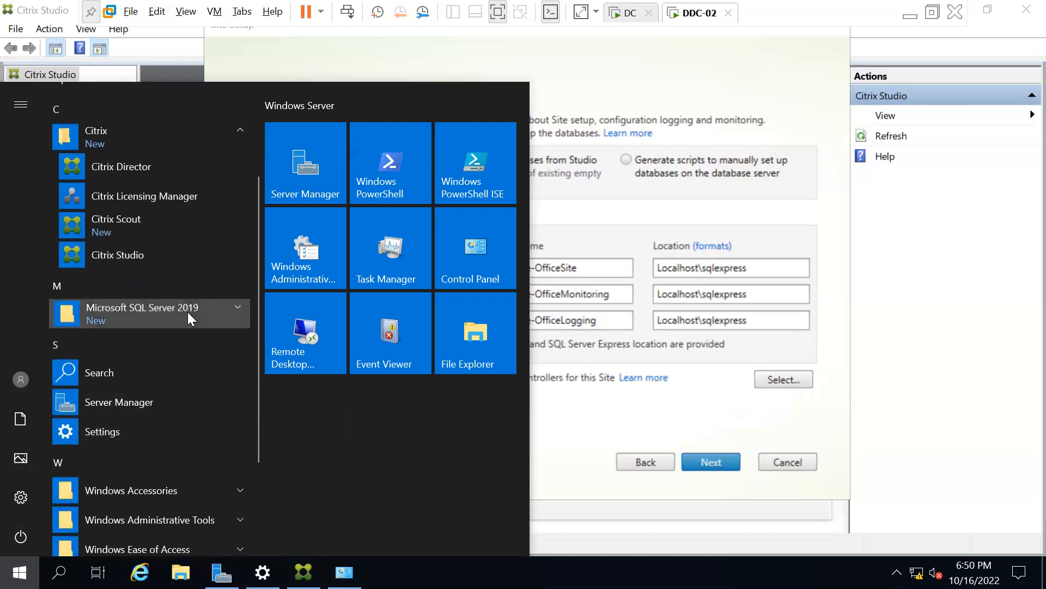
{"action": "left_click", "coordinate": [187, 312]}
Back on the Databases page, inspect Localhost in the Site and Monitoring location fields.
{"action": "double_click", "coordinate": [693, 270]}
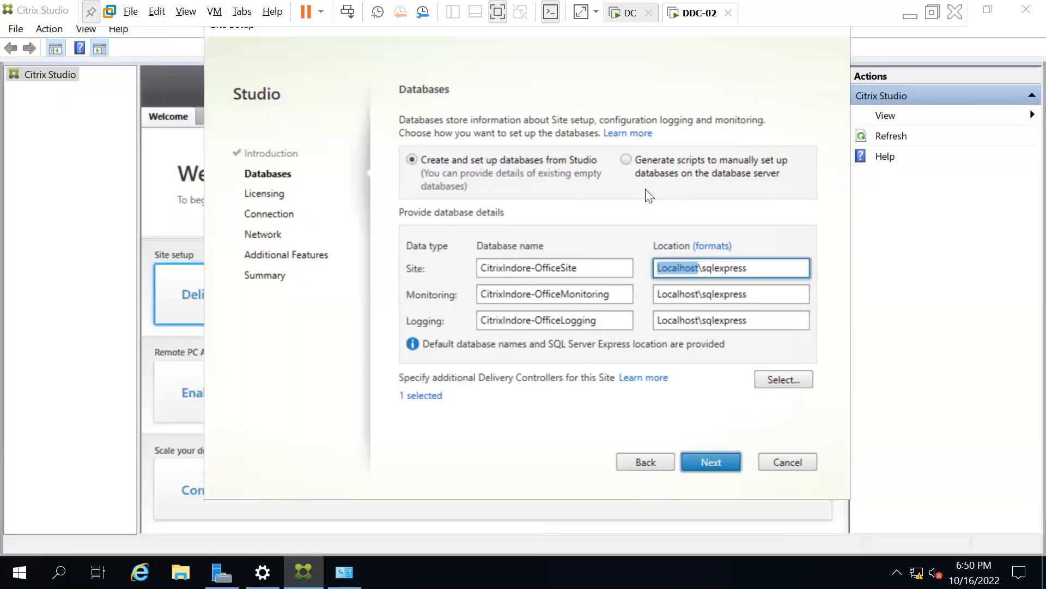
{"action": "left_click", "coordinate": [693, 270]}
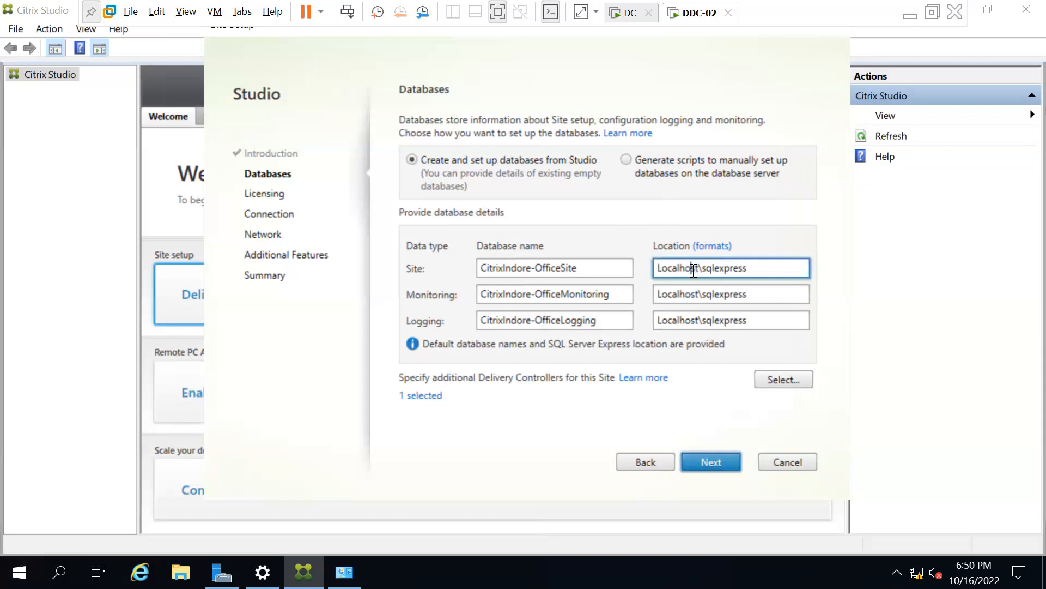
{"action": "double_click", "coordinate": [679, 299]}
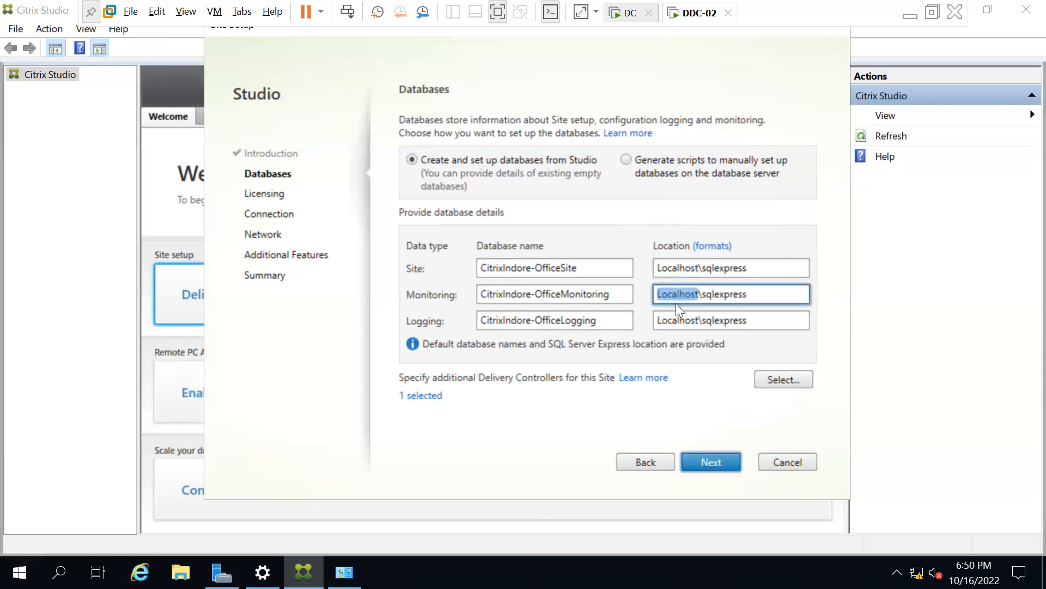
{"action": "double_click", "coordinate": [686, 266]}
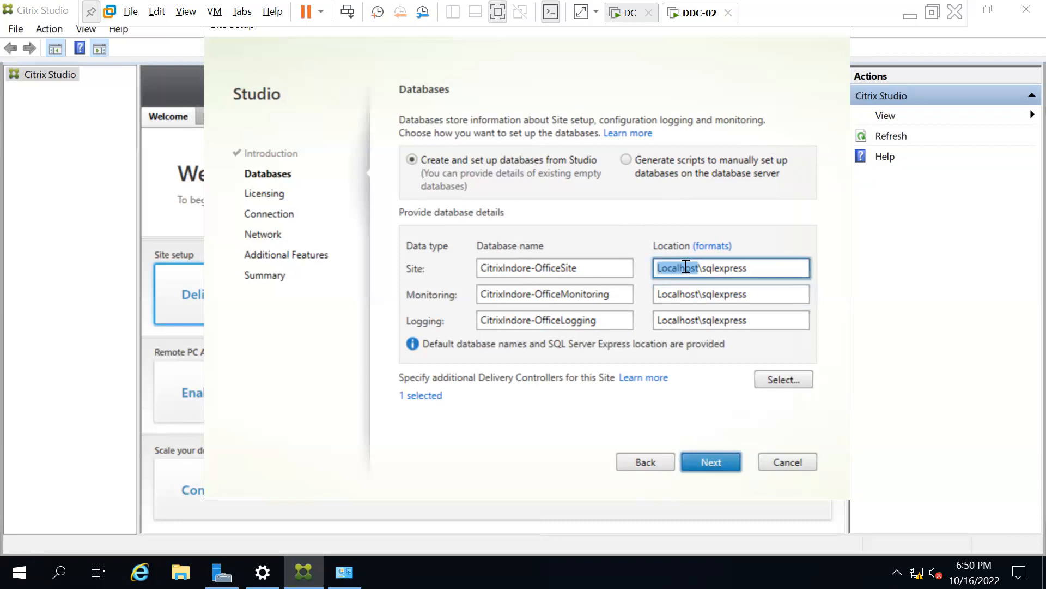
{"action": "double_click", "coordinate": [670, 295]}
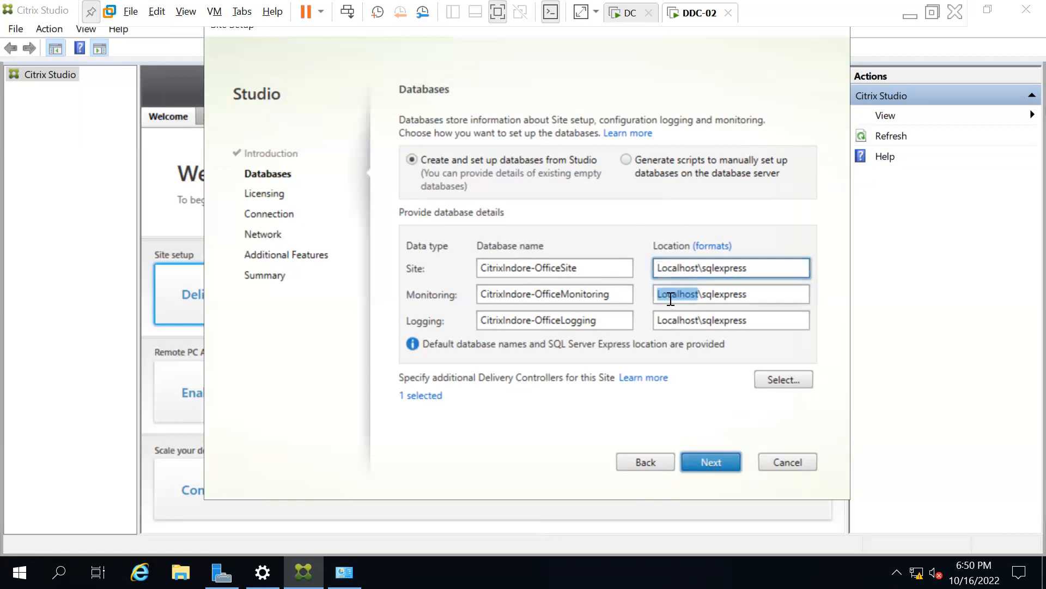
{"action": "left_click", "coordinate": [670, 291]}
{"action": "double_click", "coordinate": [672, 267]}
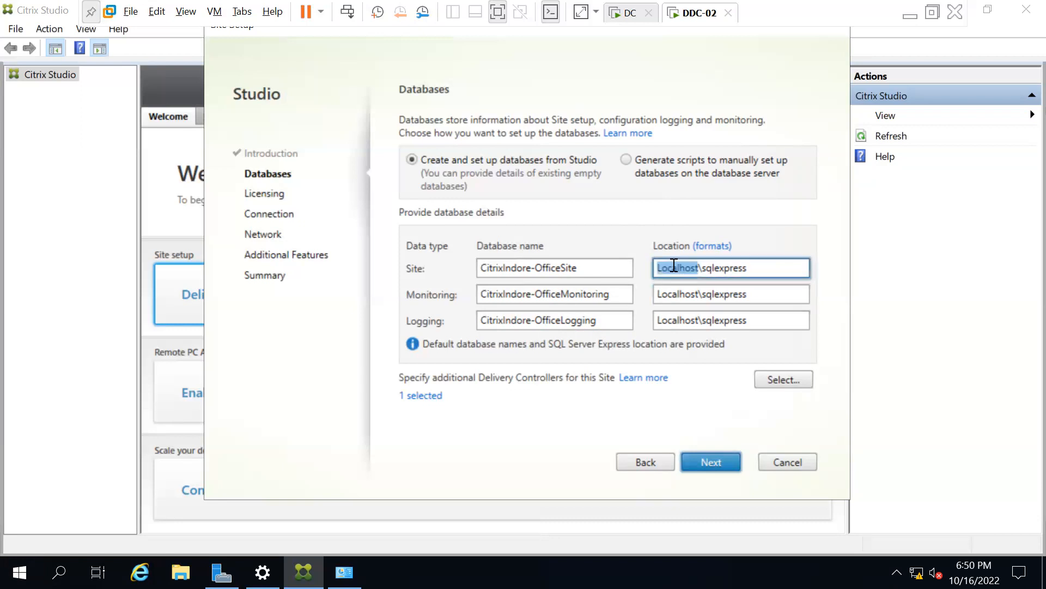
{"action": "double_click", "coordinate": [673, 295]}
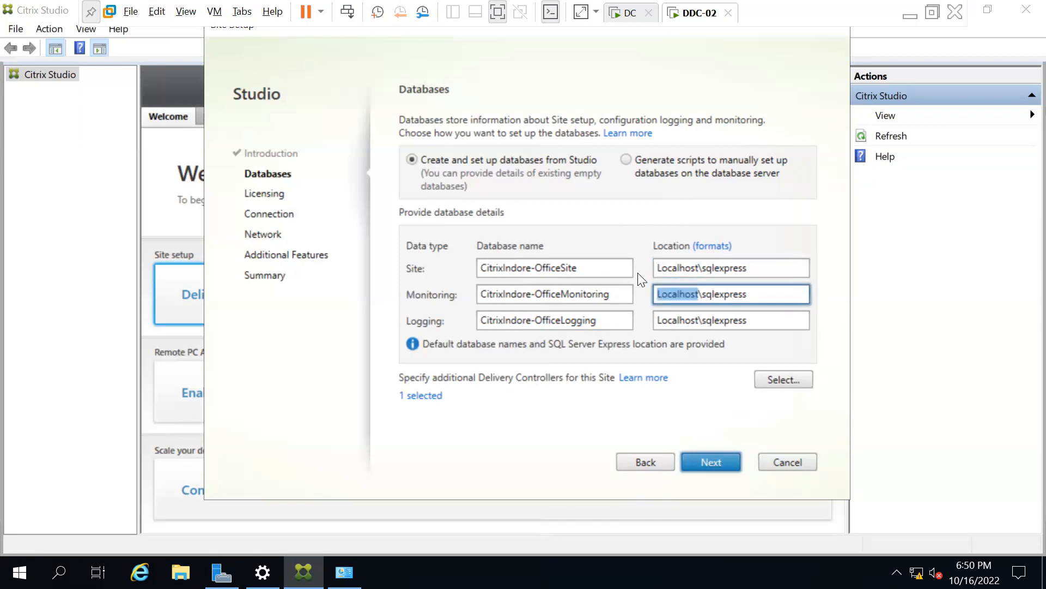
Review the Site database name and the sqlexpress instance in all three locations.
{"action": "double_click", "coordinate": [578, 268]}
{"action": "double_click", "coordinate": [754, 268]}
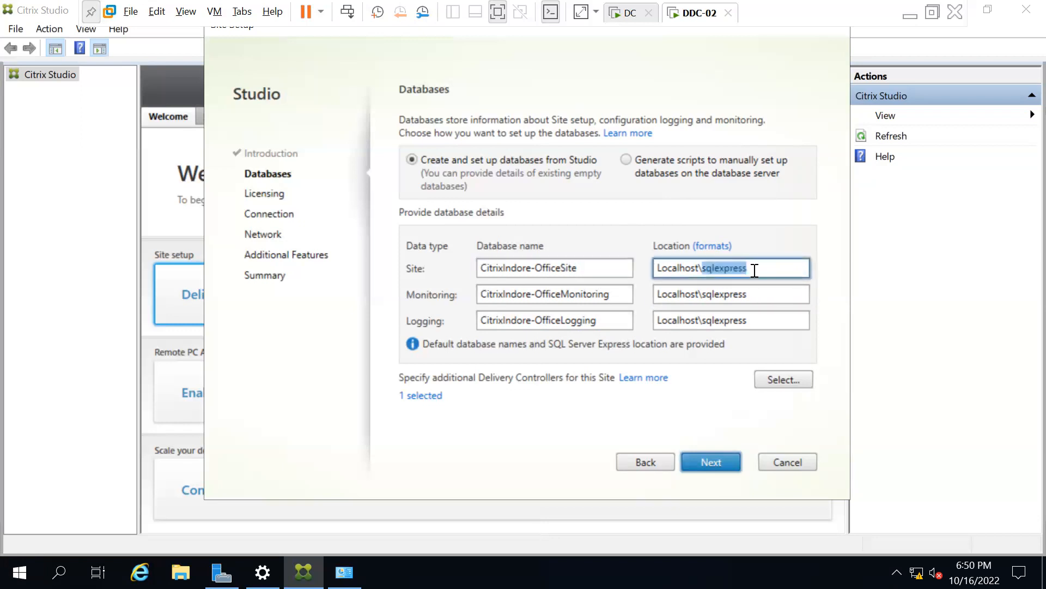
{"action": "double_click", "coordinate": [760, 295]}
{"action": "double_click", "coordinate": [762, 322]}
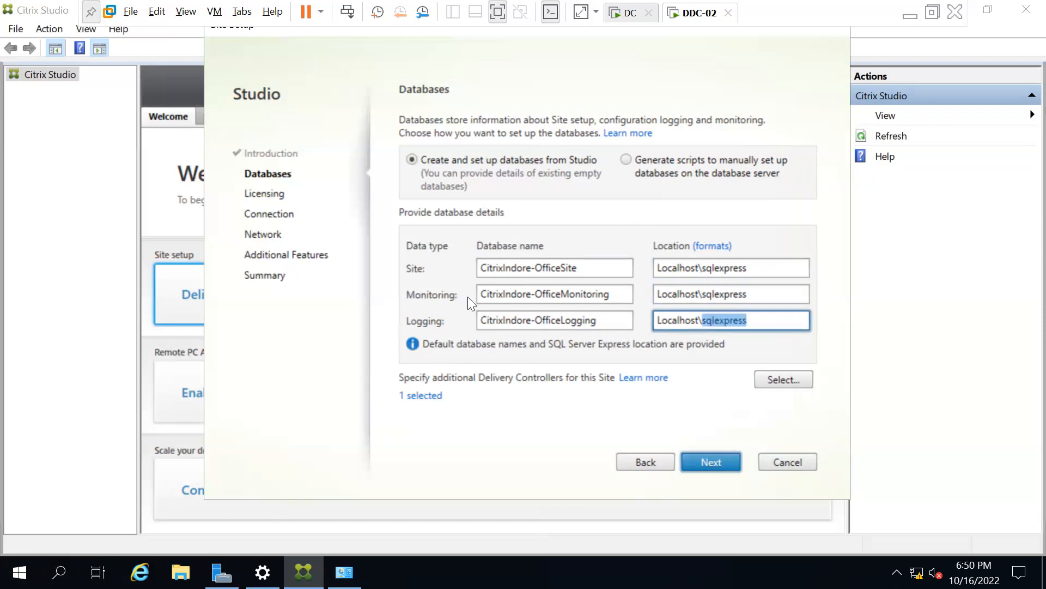
Open Network Connections by running ncpa.cpl from the Run box.
{"action": "key", "text": "super+r"}
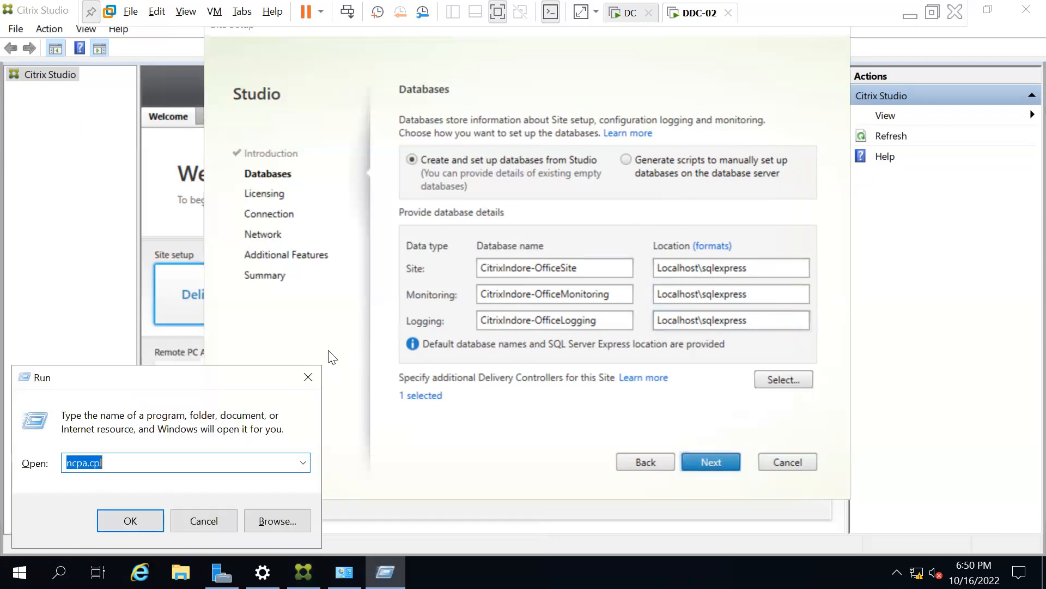
{"action": "type", "text": "c"}
{"action": "key", "text": "BackSpace"}
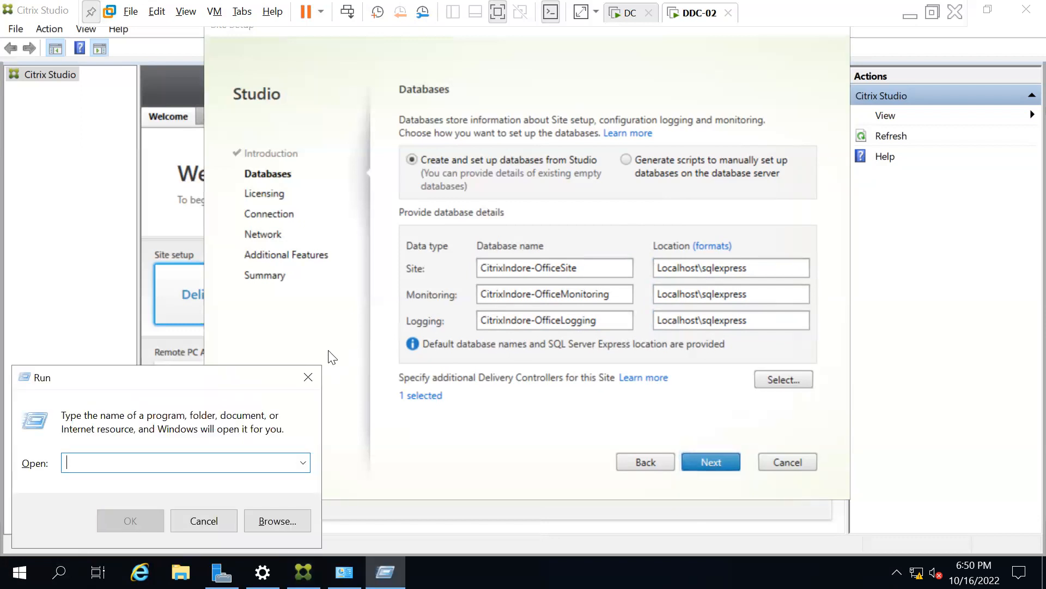
{"action": "type", "text": "ncpa"}
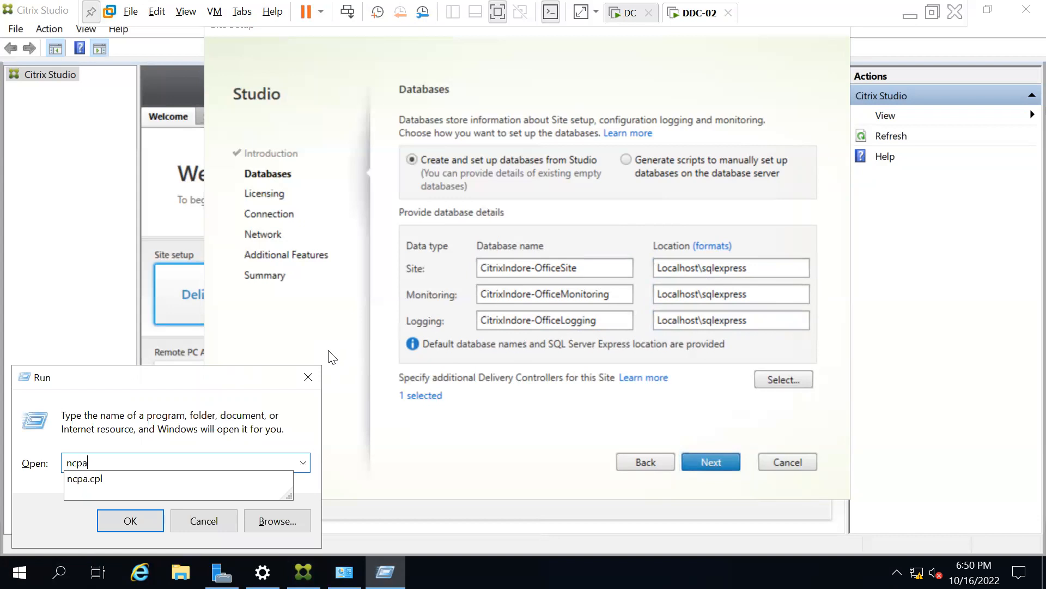
{"action": "key", "text": "Down"}
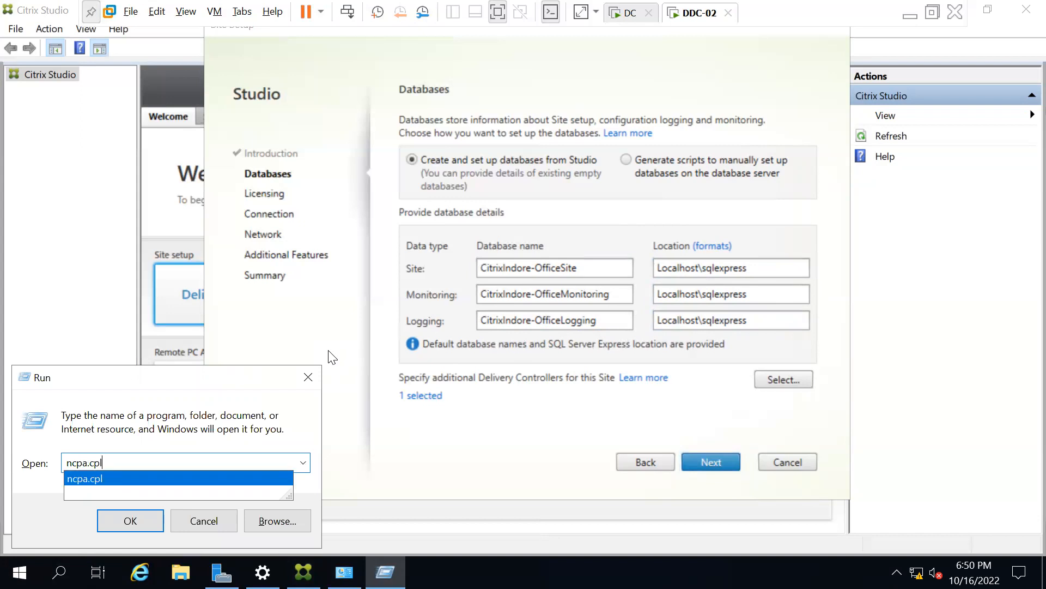
{"action": "key", "text": "Return"}
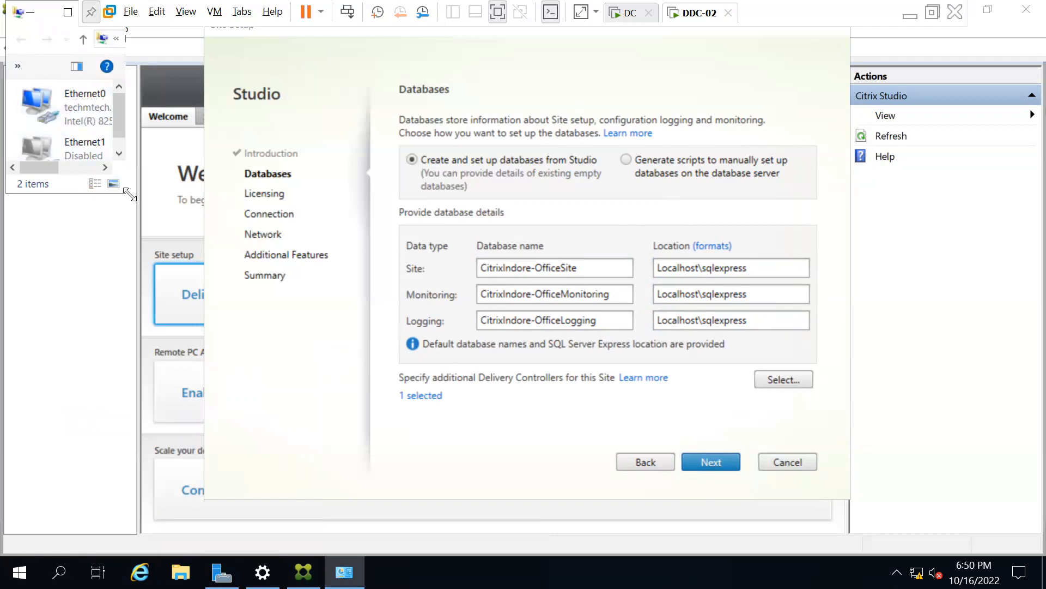
Read Ethernet0's IPv4 address 192.168.10.54 from its connection details, then close them.
{"action": "left_click_drag", "start_coordinate": [129, 194], "coordinate": [494, 344]}
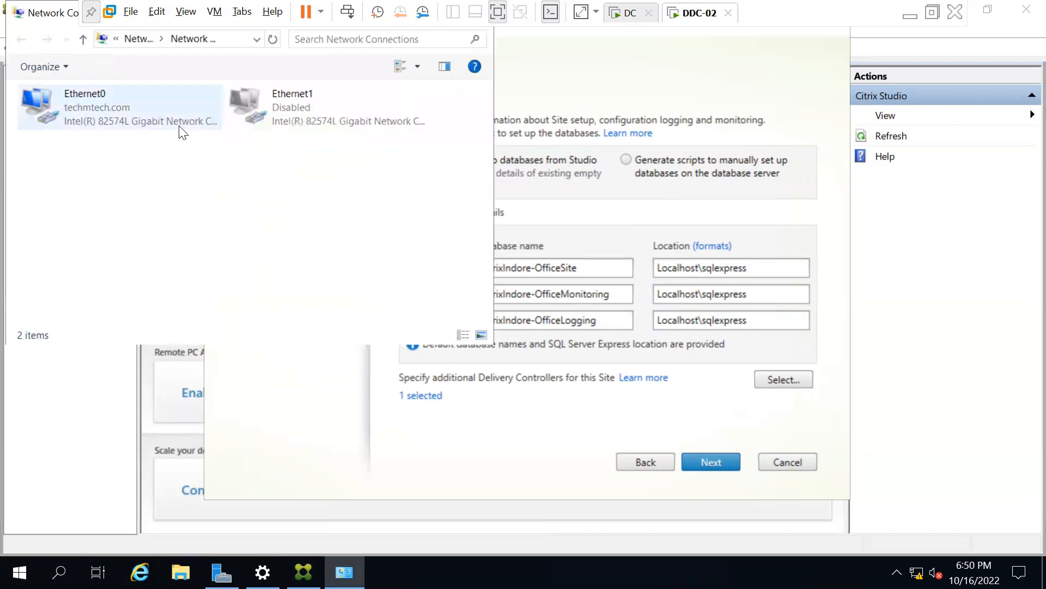
{"action": "left_click", "coordinate": [119, 100]}
{"action": "double_click", "coordinate": [119, 101]}
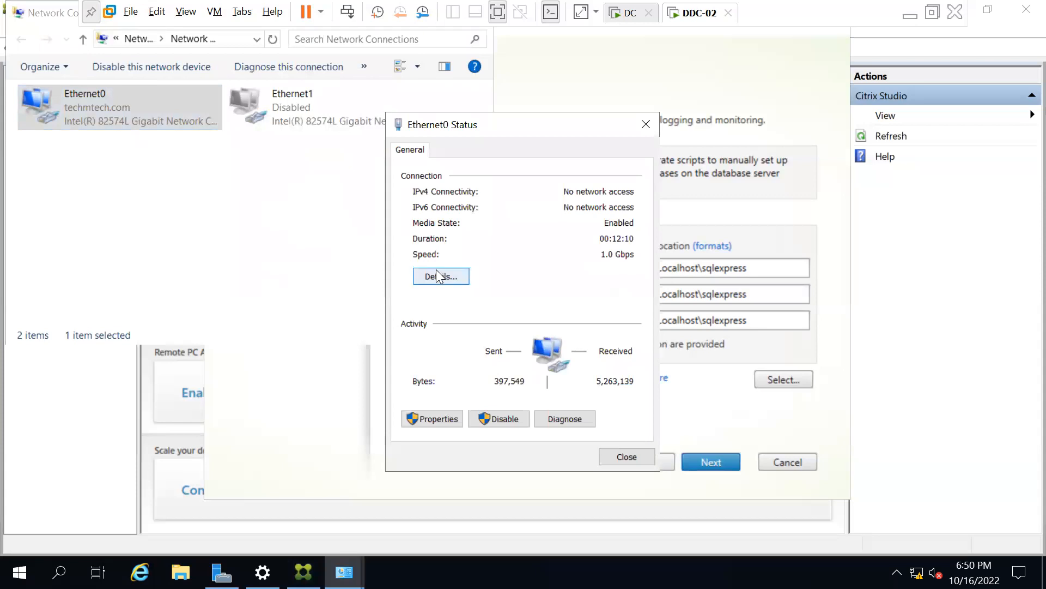
{"action": "left_click", "coordinate": [436, 269]}
{"action": "left_click", "coordinate": [552, 259]}
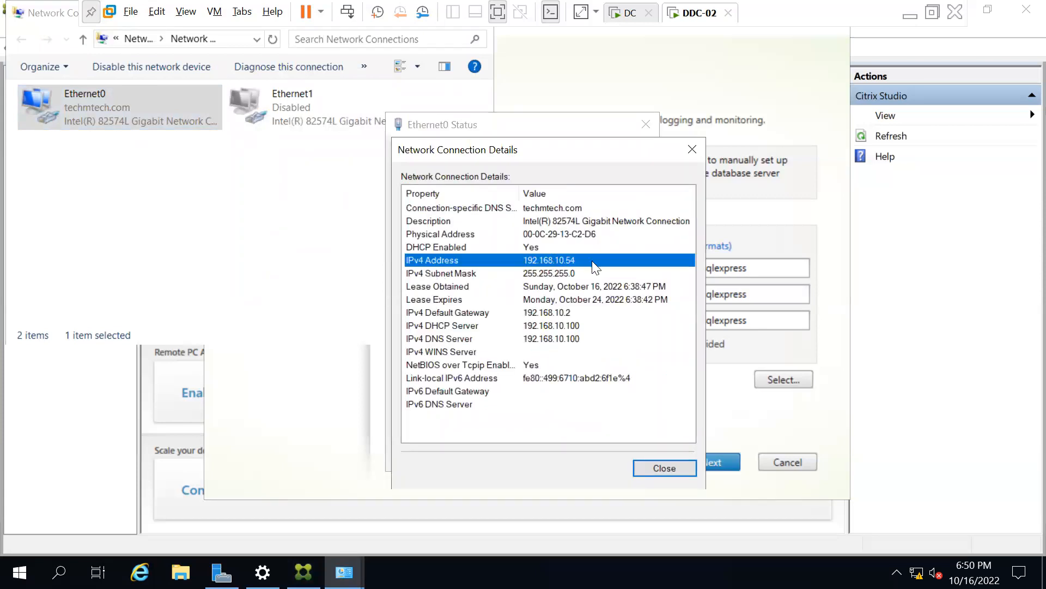
{"action": "left_click", "coordinate": [675, 468]}
{"action": "left_click", "coordinate": [625, 451]}
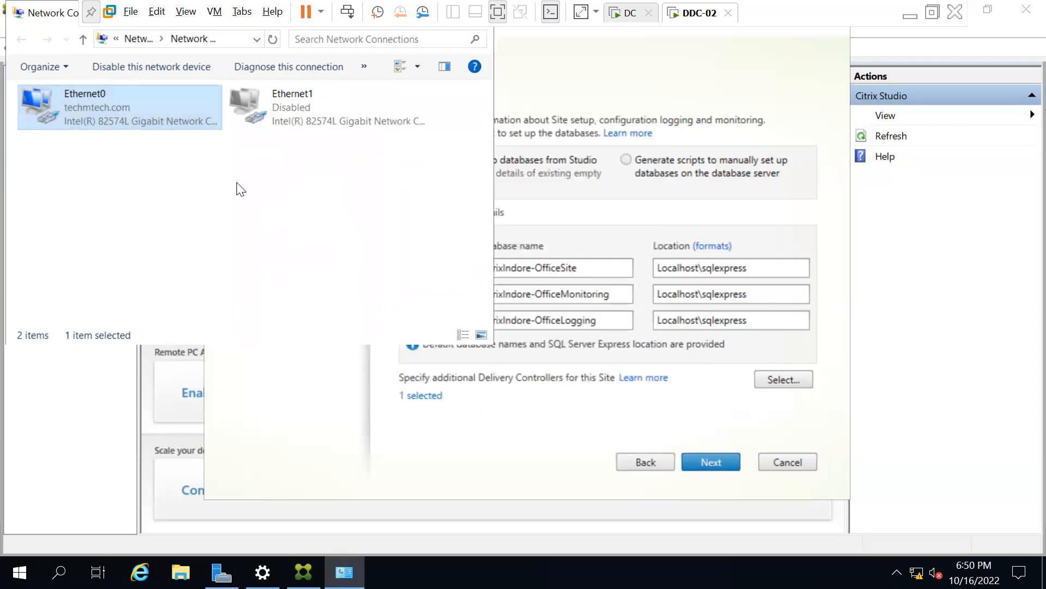
Ping 192.168.10.54 from a Command Prompt started via Run with cmd.
{"action": "key", "text": "super+r"}
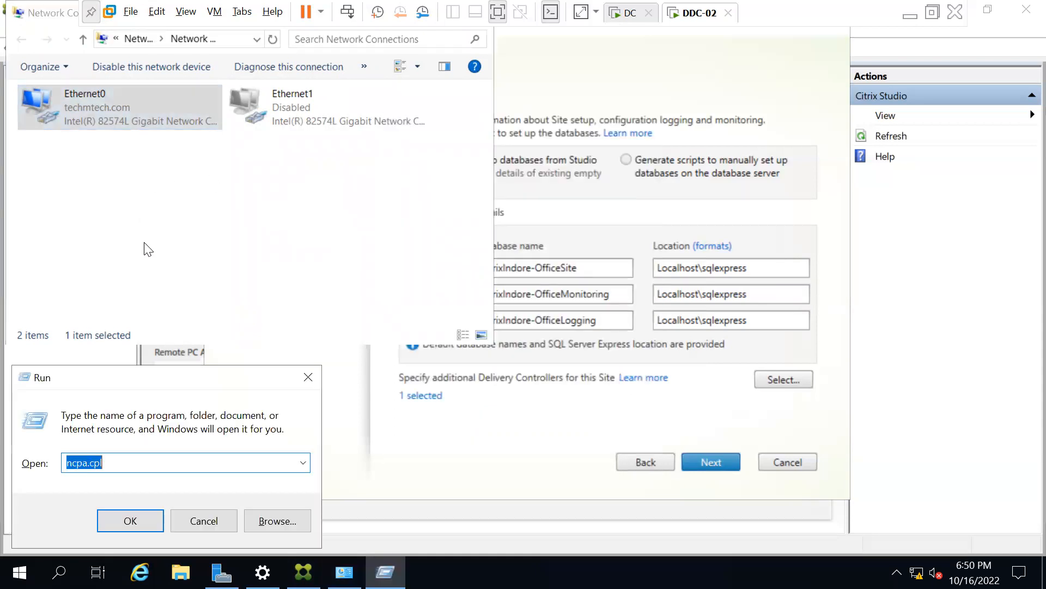
{"action": "type", "text": "cmd"}
{"action": "key", "text": "Return"}
{"action": "type", "text": "ping "}
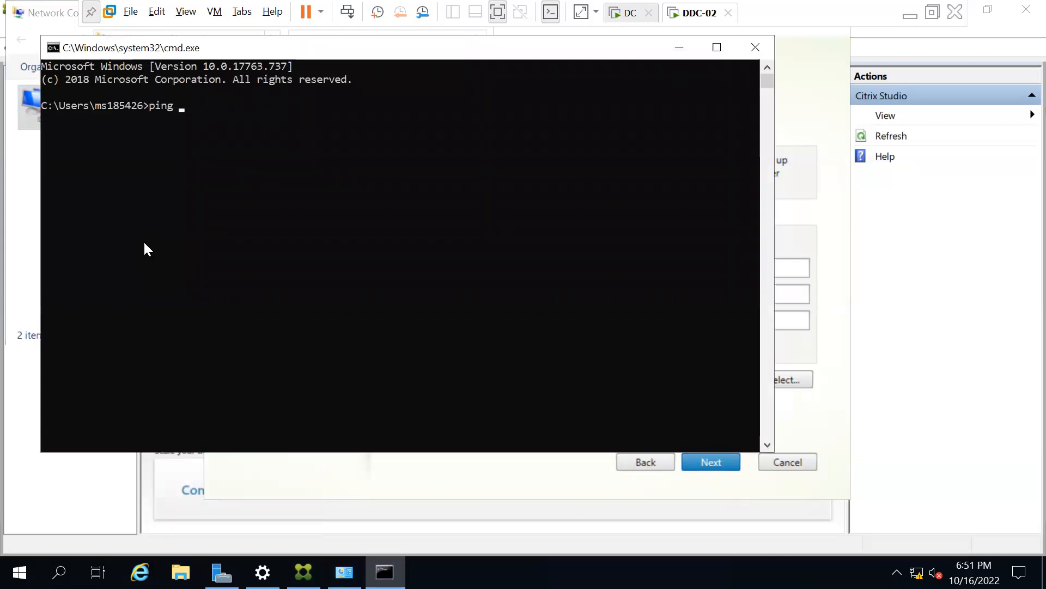
{"action": "type", "text": "192.168.10.54"}
{"action": "key", "text": "Return"}
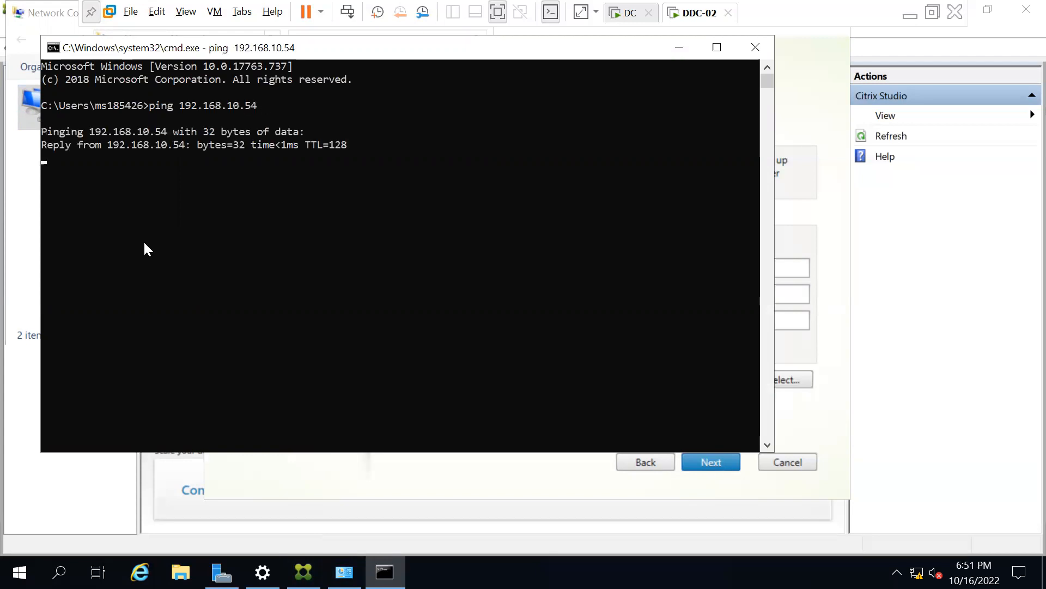
Close the Command Prompt and Network Connections windows.
{"action": "left_click_drag", "start_coordinate": [92, 48], "coordinate": [151, 124]}
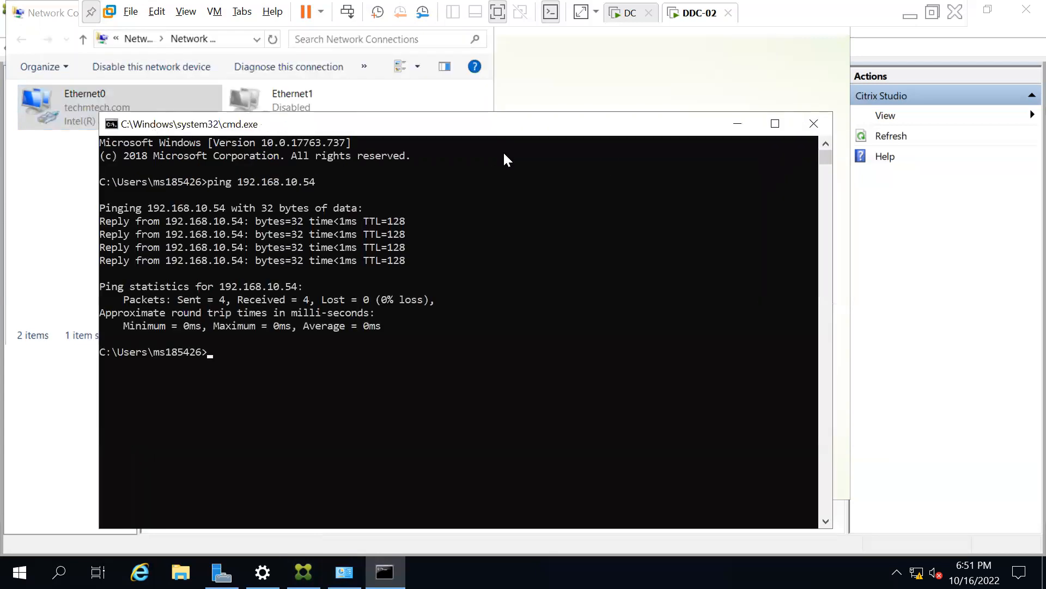
{"action": "left_click", "coordinate": [812, 125]}
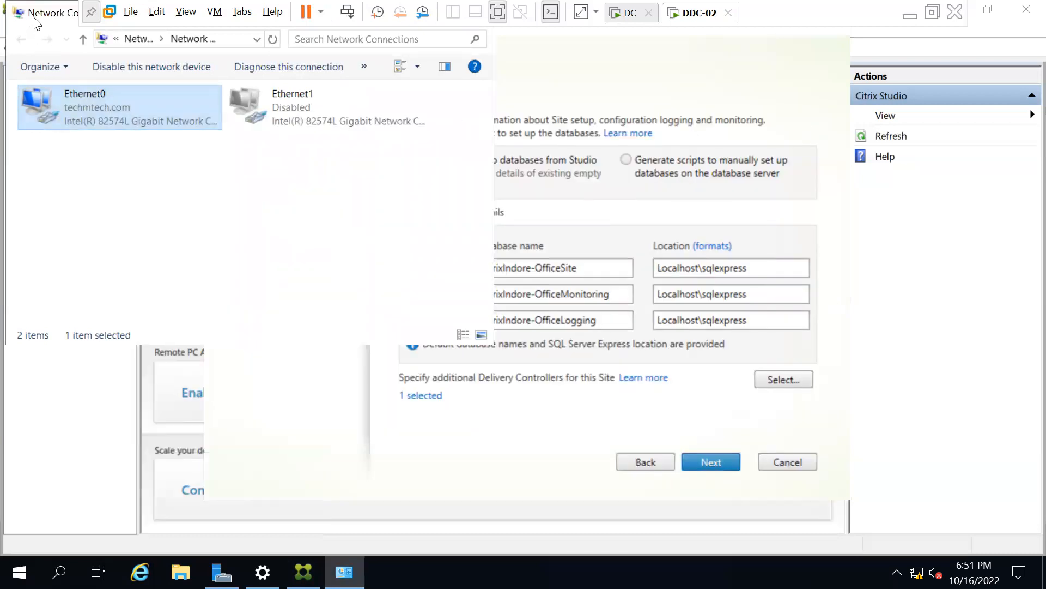
{"action": "left_click_drag", "start_coordinate": [35, 18], "coordinate": [63, 128]}
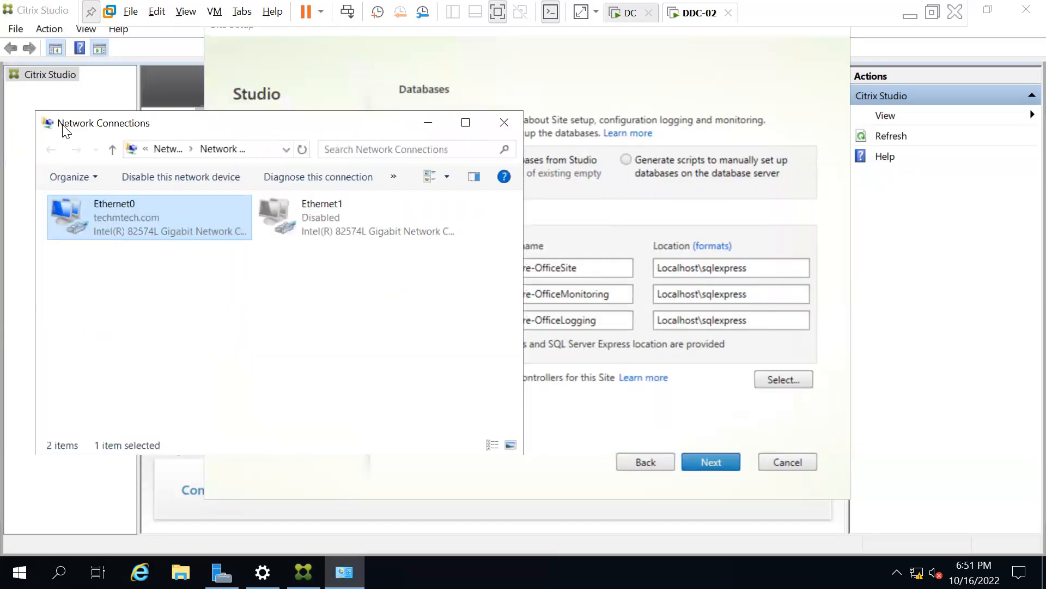
{"action": "left_click", "coordinate": [507, 128]}
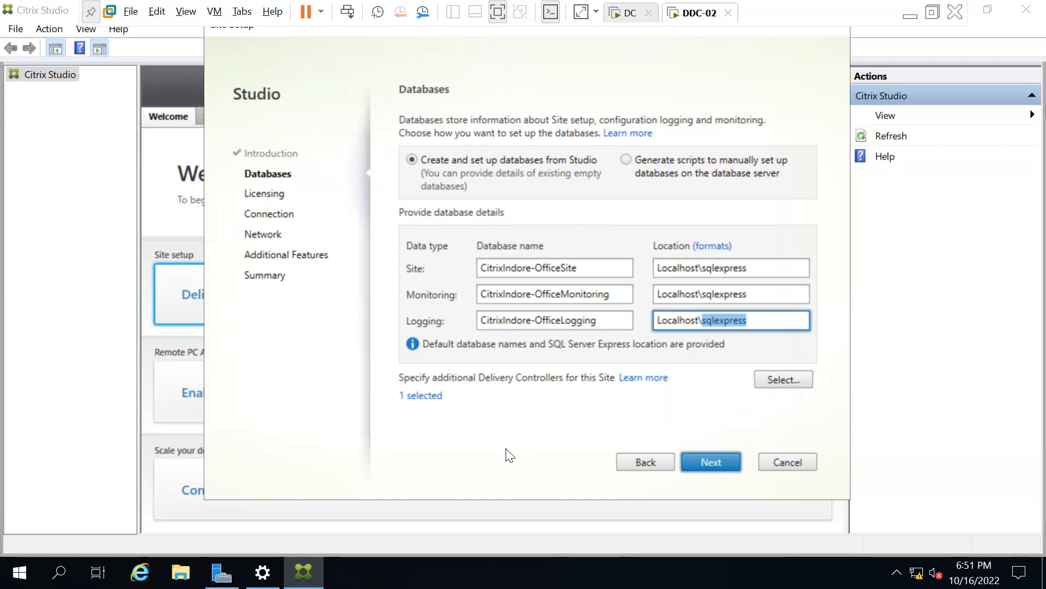
Accept the default database settings and continue to the Licensing page.
{"action": "left_click", "coordinate": [714, 463]}
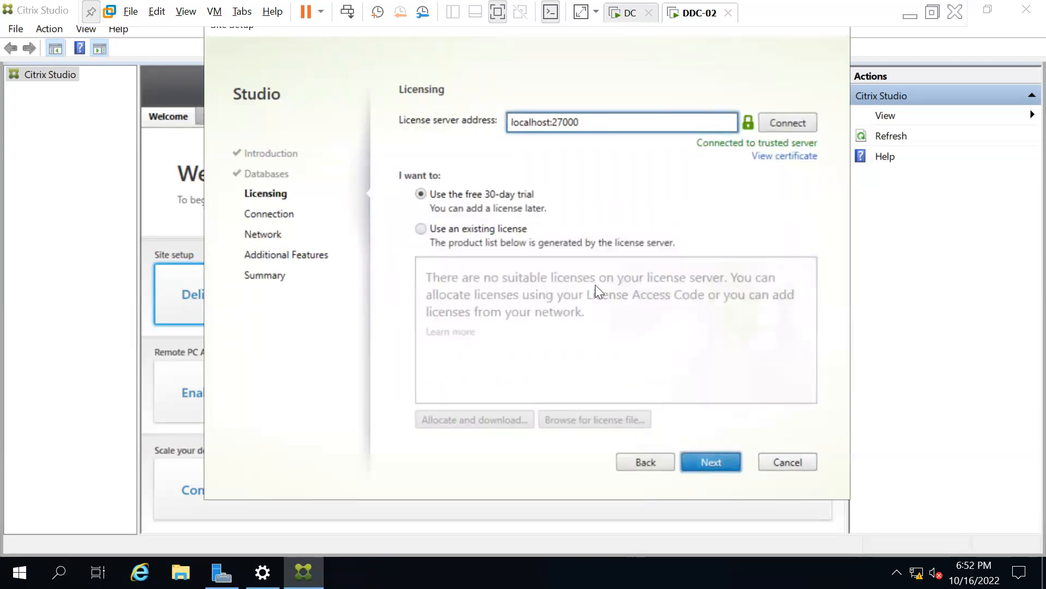
{"action": "double_click", "coordinate": [542, 121]}
{"action": "left_click", "coordinate": [576, 122]}
{"action": "double_click", "coordinate": [576, 123]}
{"action": "left_click", "coordinate": [594, 122]}
{"action": "double_click", "coordinate": [574, 122]}
{"action": "left_click", "coordinate": [593, 120]}
{"action": "double_click", "coordinate": [532, 123]}
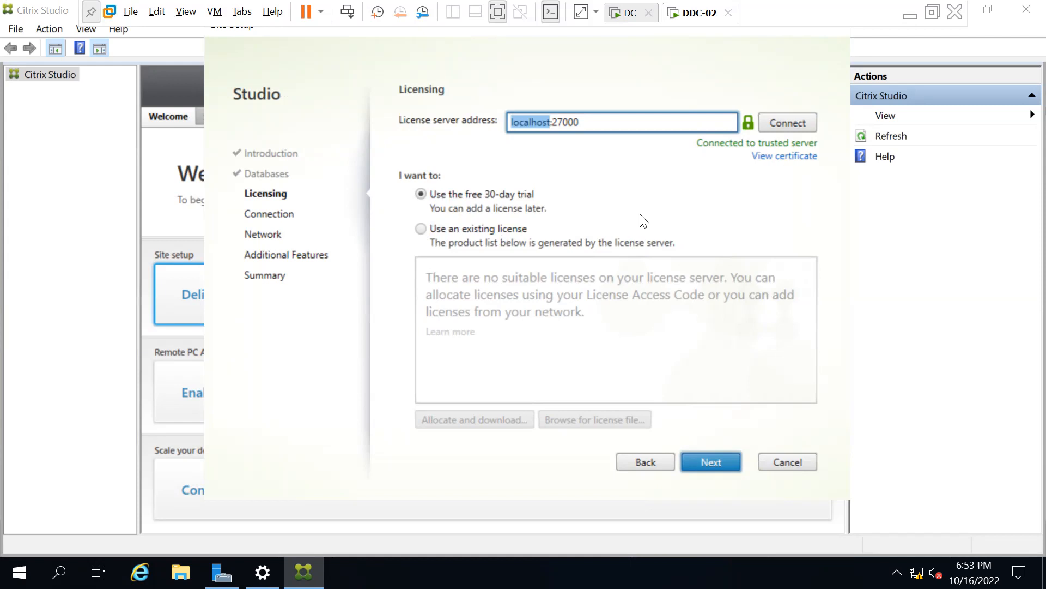
Drop the existing-license file option, choose the free 30-day trial instead, and continue.
{"action": "left_click", "coordinate": [424, 229]}
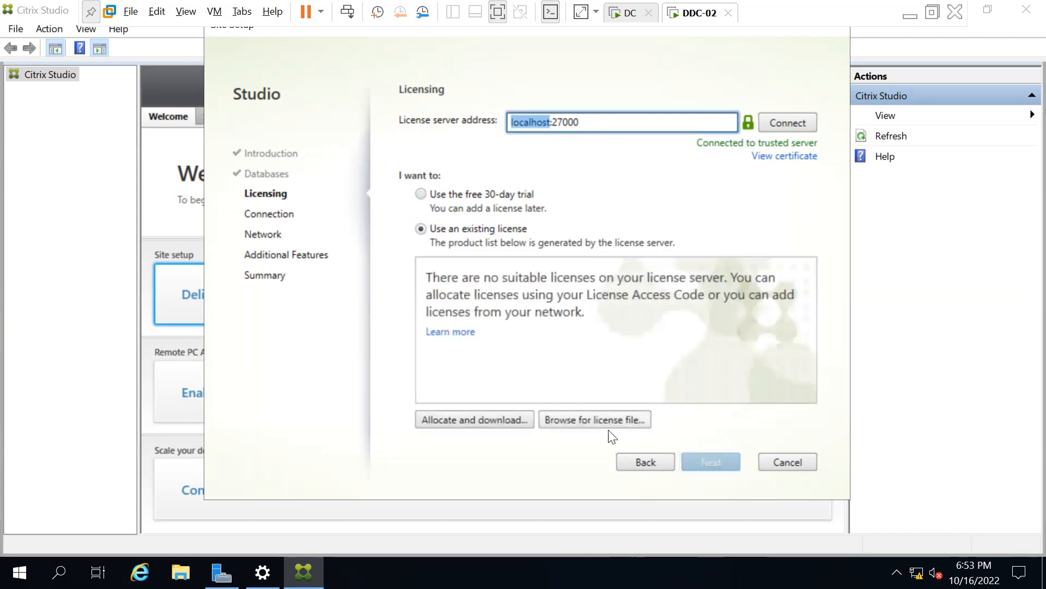
{"action": "left_click", "coordinate": [576, 420]}
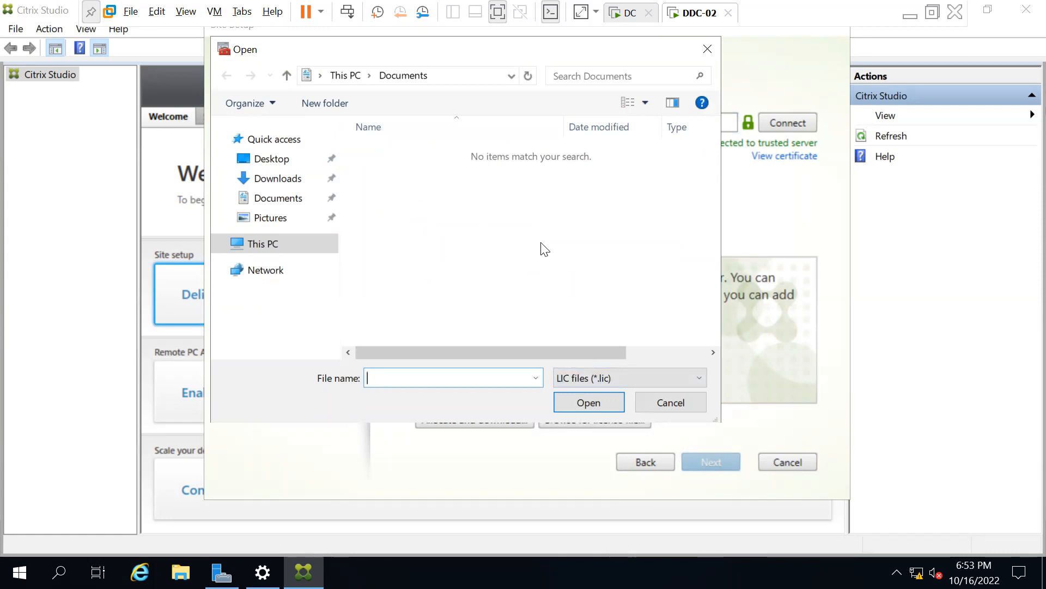
{"action": "left_click", "coordinate": [666, 402]}
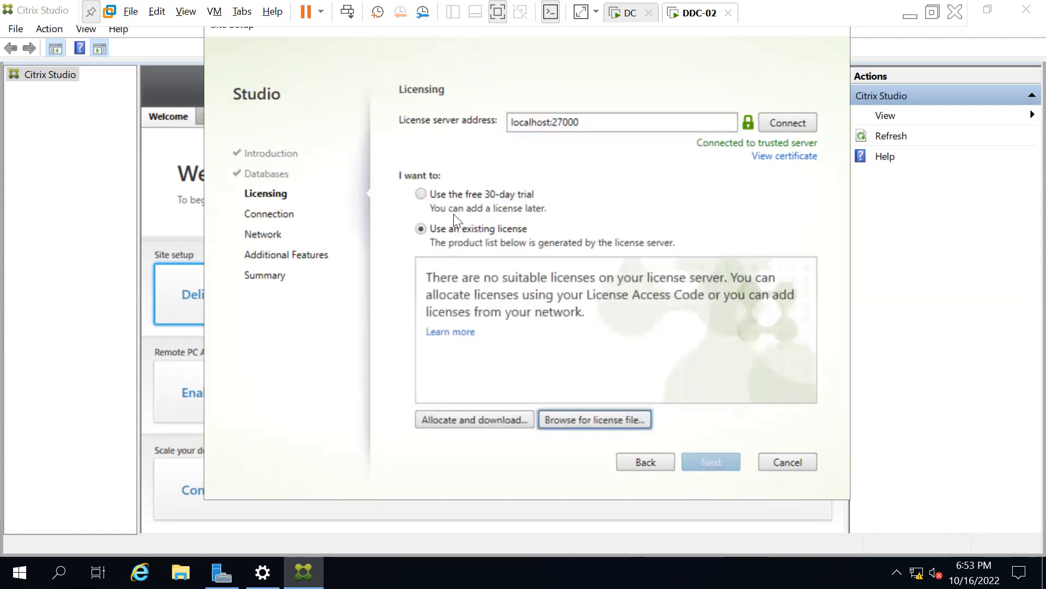
{"action": "left_click", "coordinate": [420, 194]}
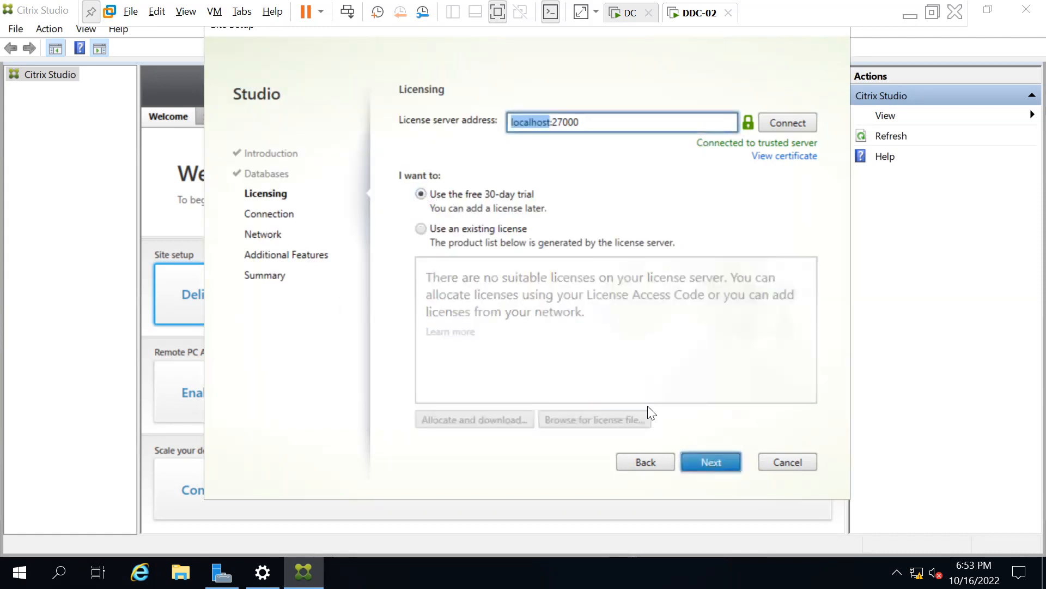
{"action": "left_click", "coordinate": [723, 462]}
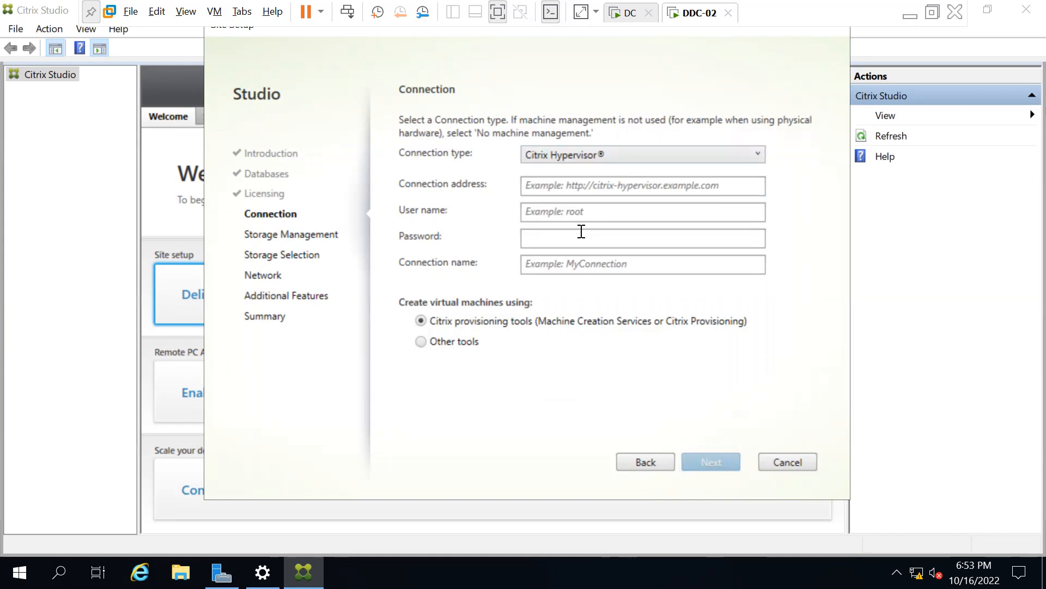
{"action": "left_click", "coordinate": [553, 185]}
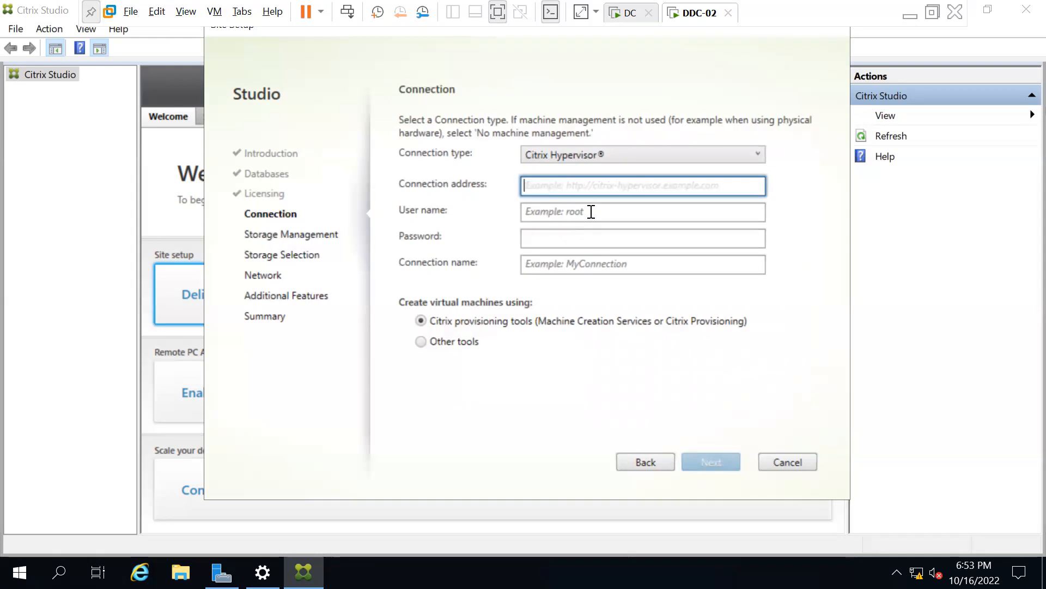
{"action": "type", "text": "ht"}
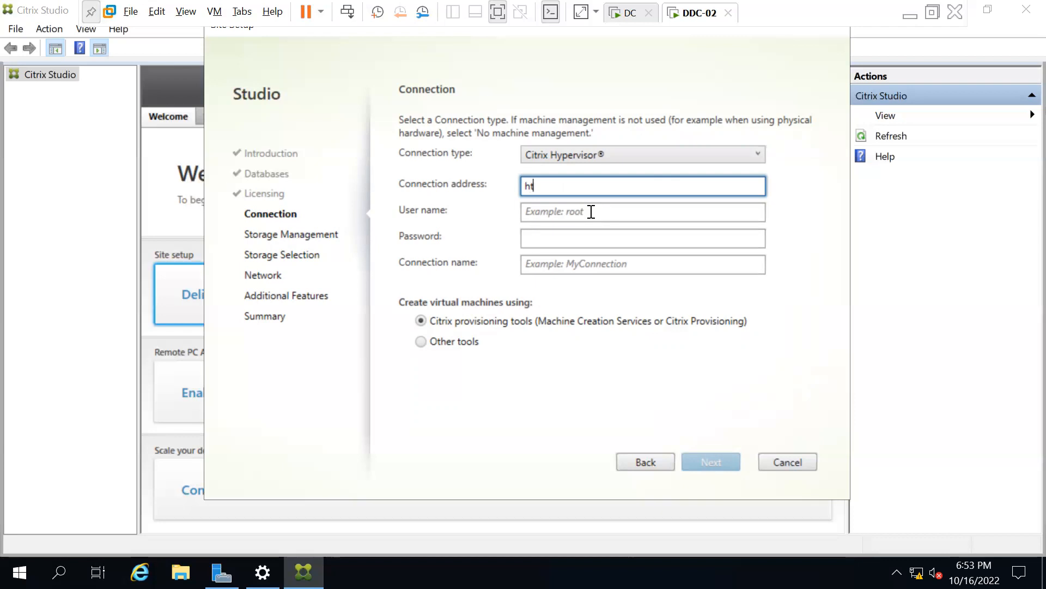
{"action": "type", "text": "tp://xenserver-01"}
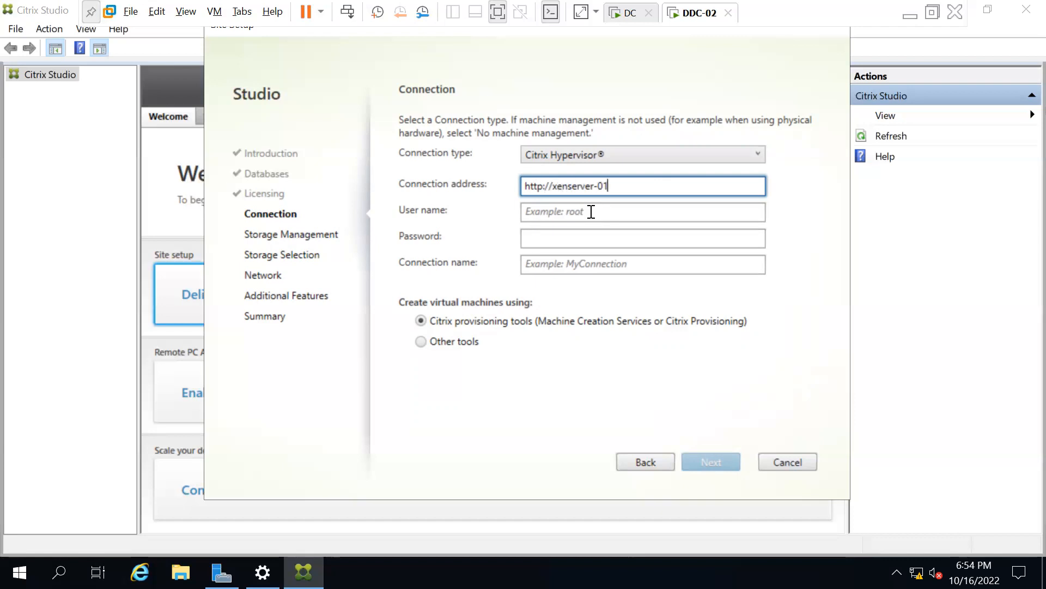
{"action": "type", "text": ".techmtech.com"}
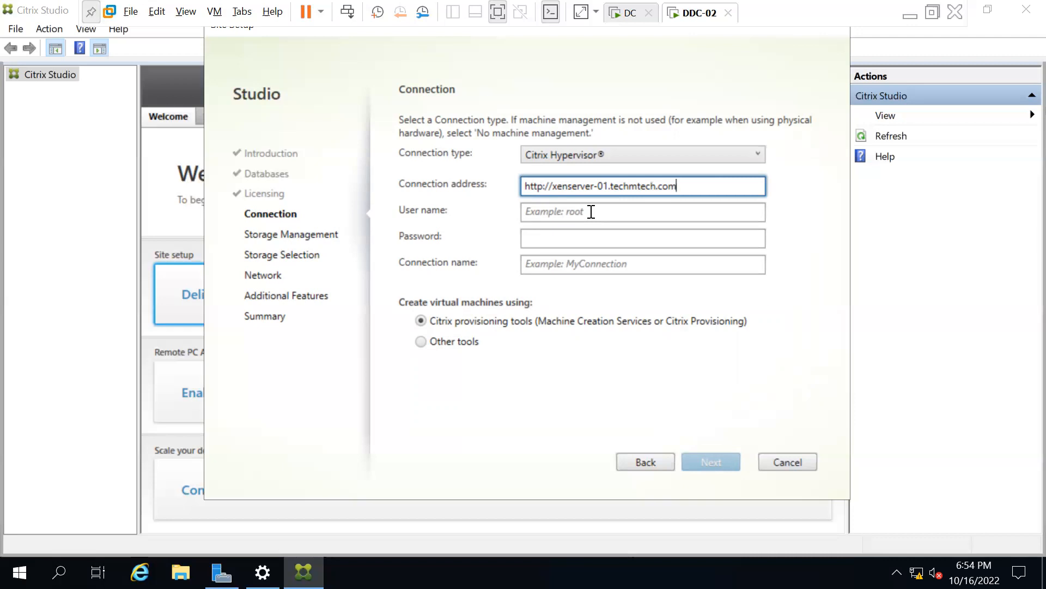
Enter user name root and the account password for the hypervisor connection.
{"action": "left_click", "coordinate": [555, 213]}
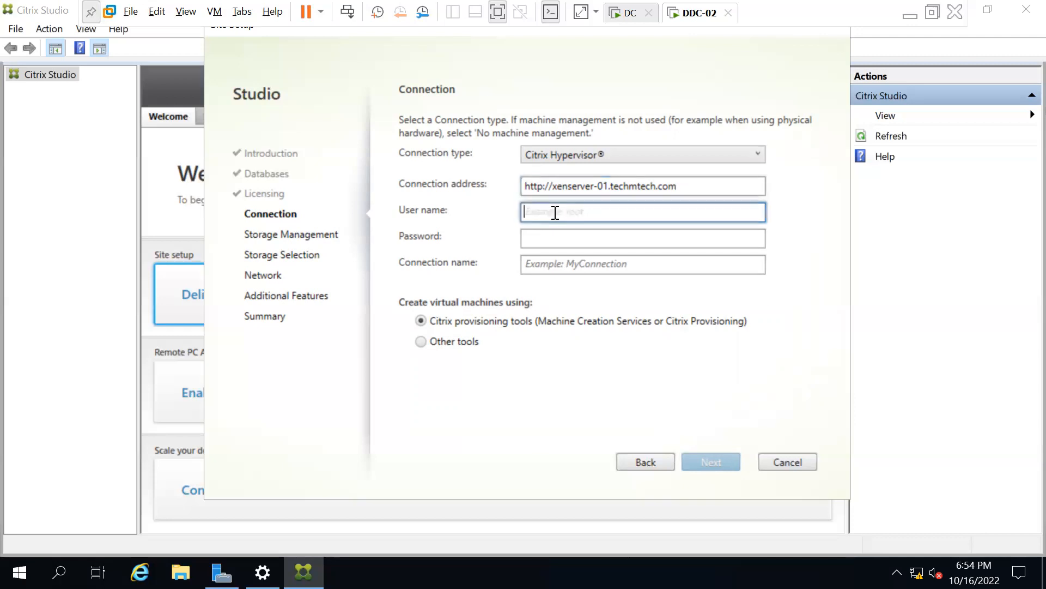
{"action": "type", "text": "root"}
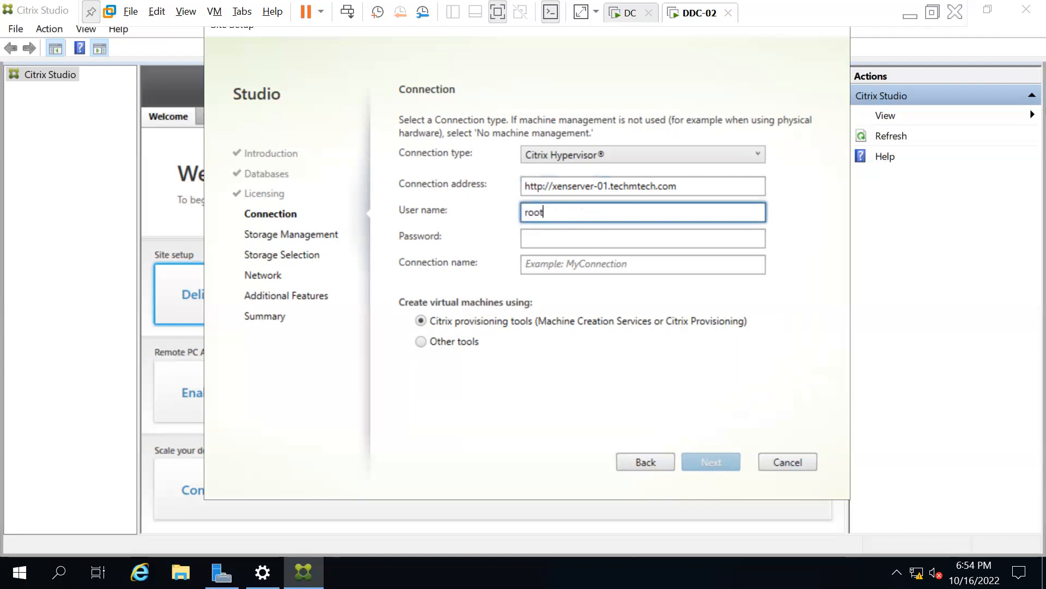
{"action": "key", "text": "Tab"}
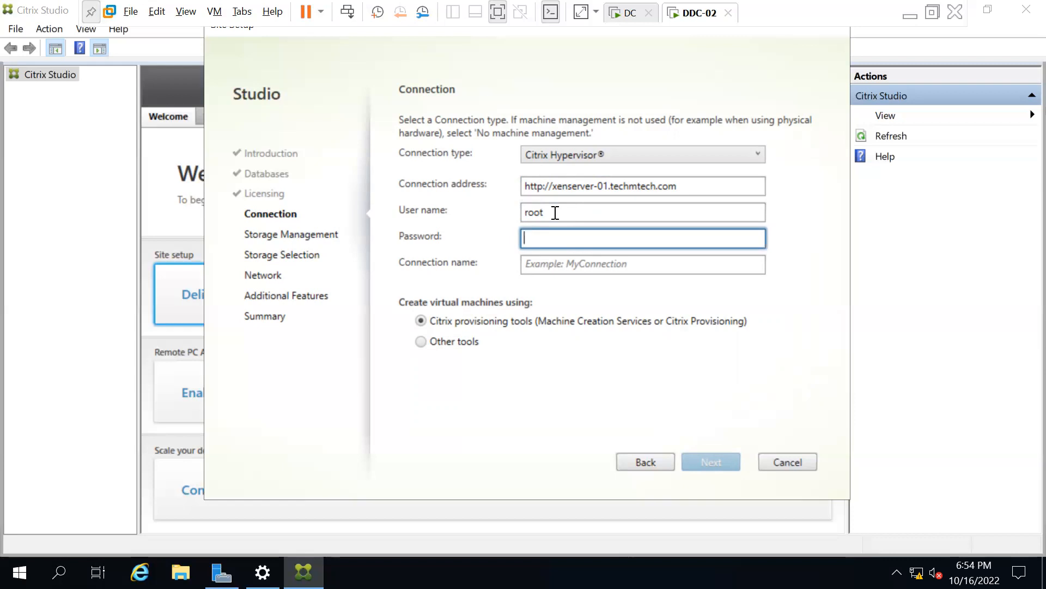
{"action": "type", "text": "*********"}
Name the connection Xenserver-01, keep Citrix provisioning tools, and submit it.
{"action": "left_click", "coordinate": [548, 263]}
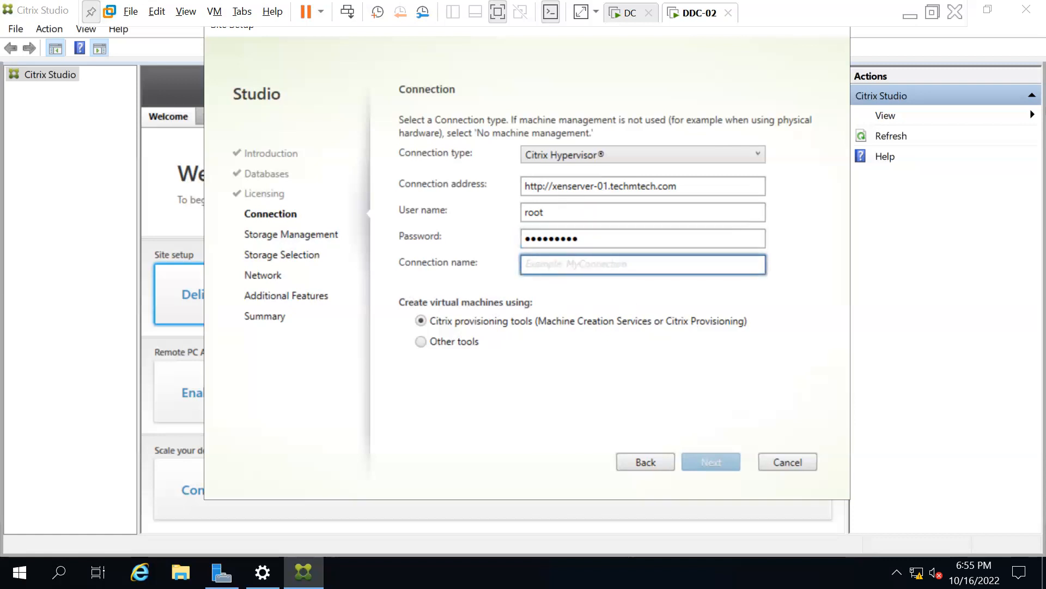
{"action": "type", "text": "Xenserver-01"}
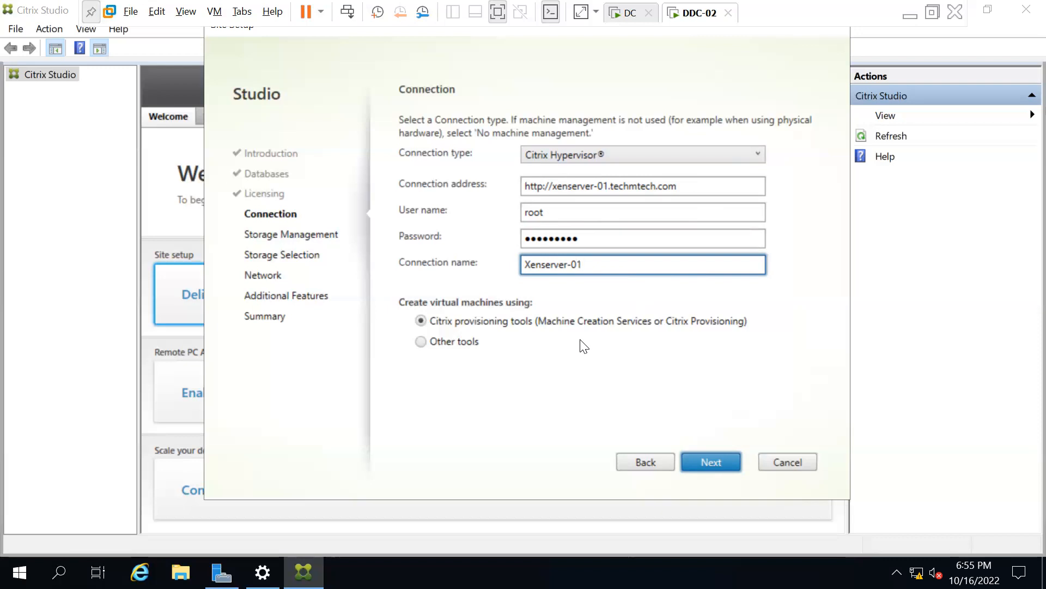
{"action": "left_click", "coordinate": [421, 342]}
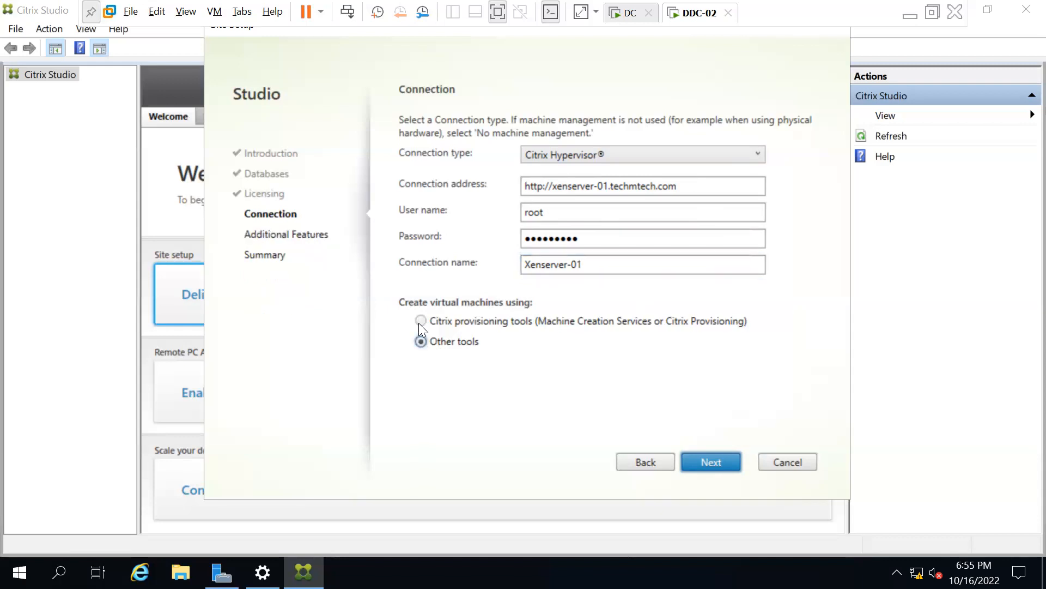
{"action": "left_click", "coordinate": [418, 322]}
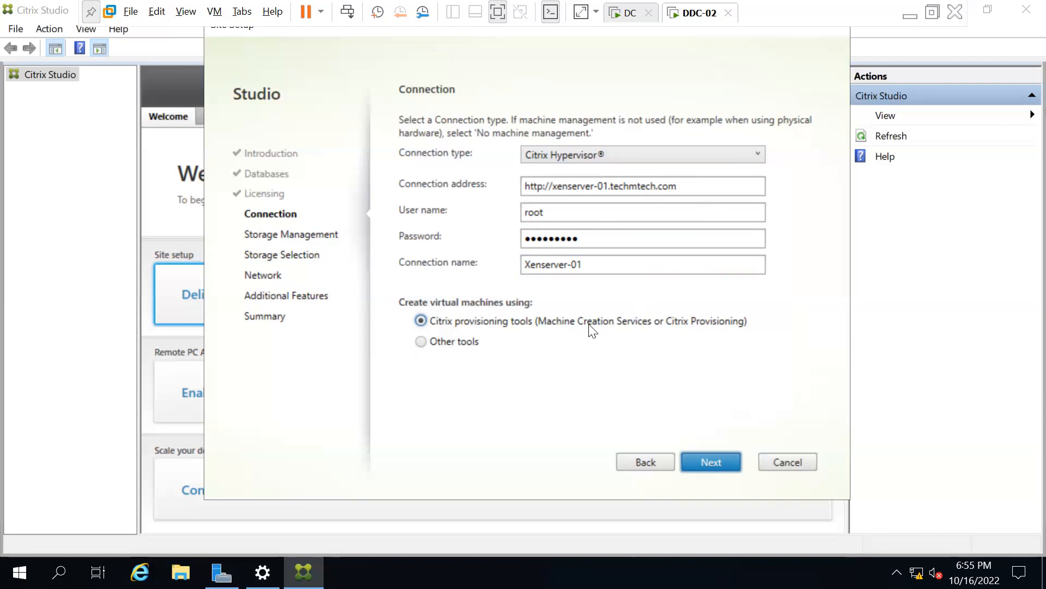
{"action": "left_click", "coordinate": [703, 463]}
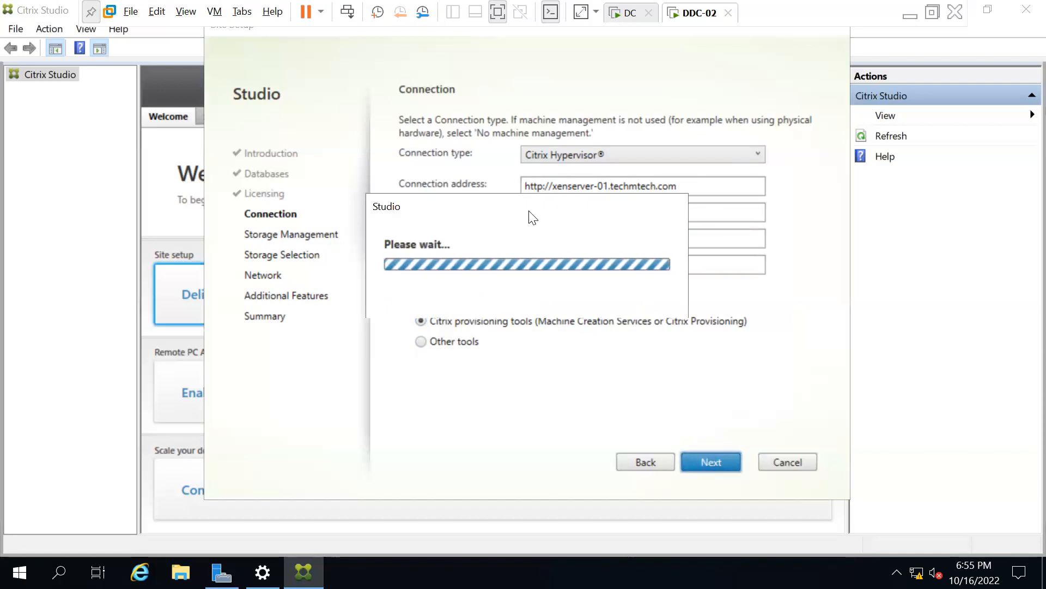
Keep virtual machine storage local to the hypervisor and continue to Storage Selection.
{"action": "left_click_drag", "start_coordinate": [435, 203], "coordinate": [738, 143]}
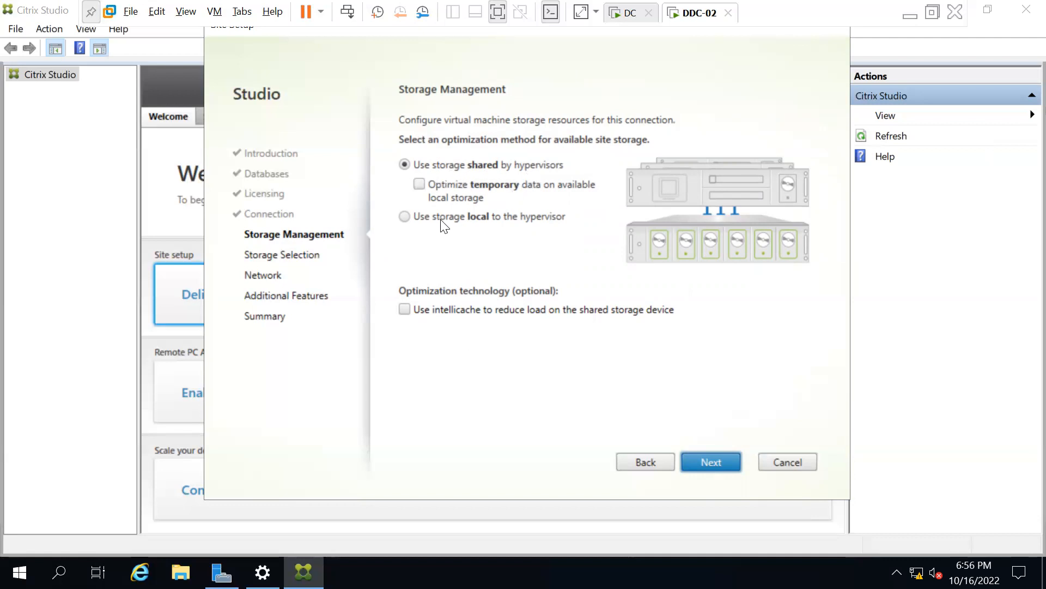
{"action": "left_click", "coordinate": [404, 218]}
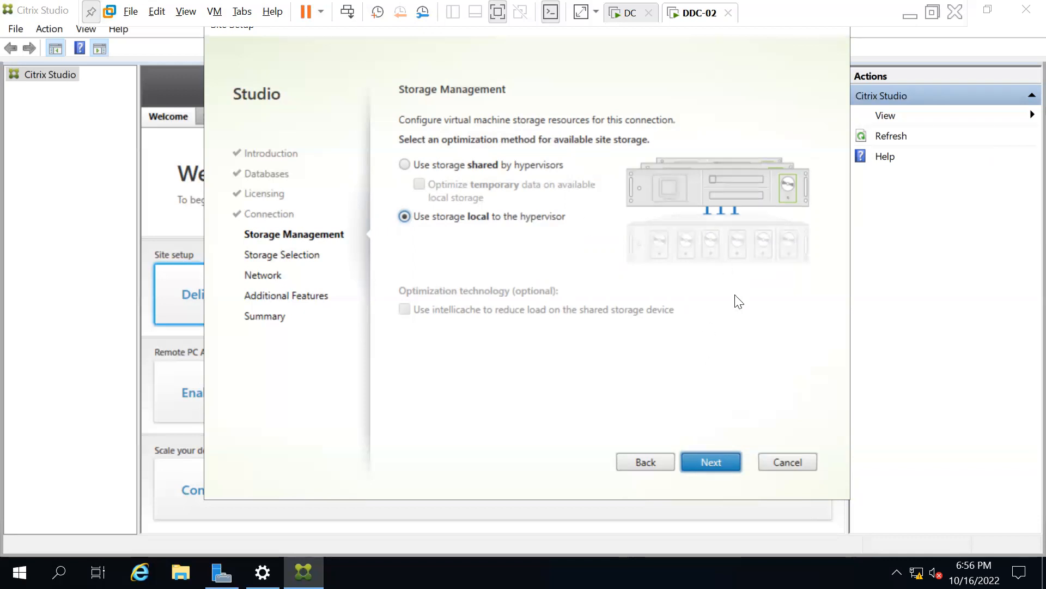
{"action": "left_click", "coordinate": [720, 463]}
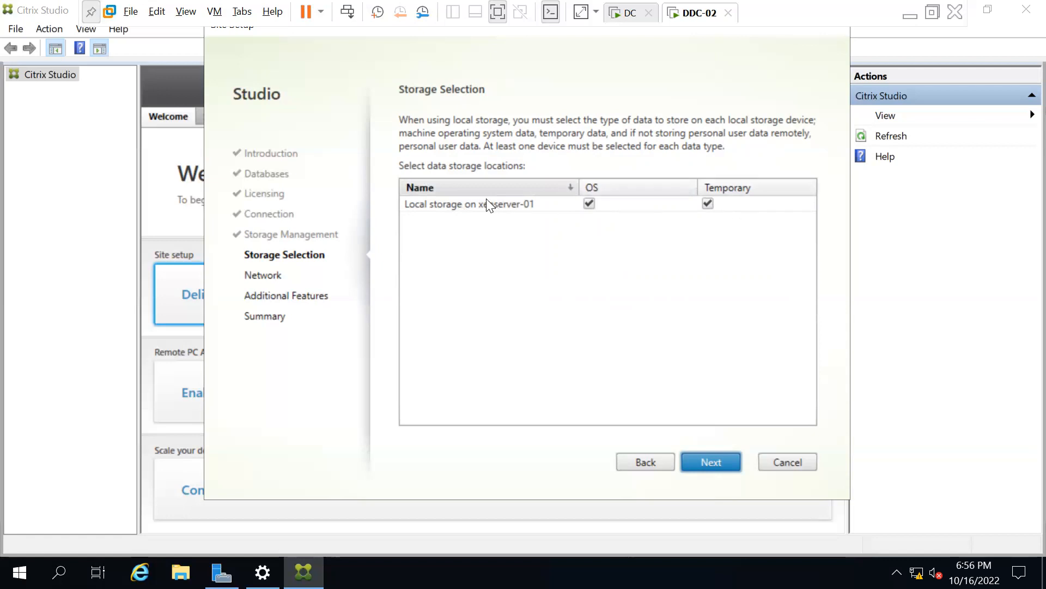
Accept the storage defaults, name the Network 0 resources Xen-N-01, and continue.
{"action": "left_click", "coordinate": [709, 461]}
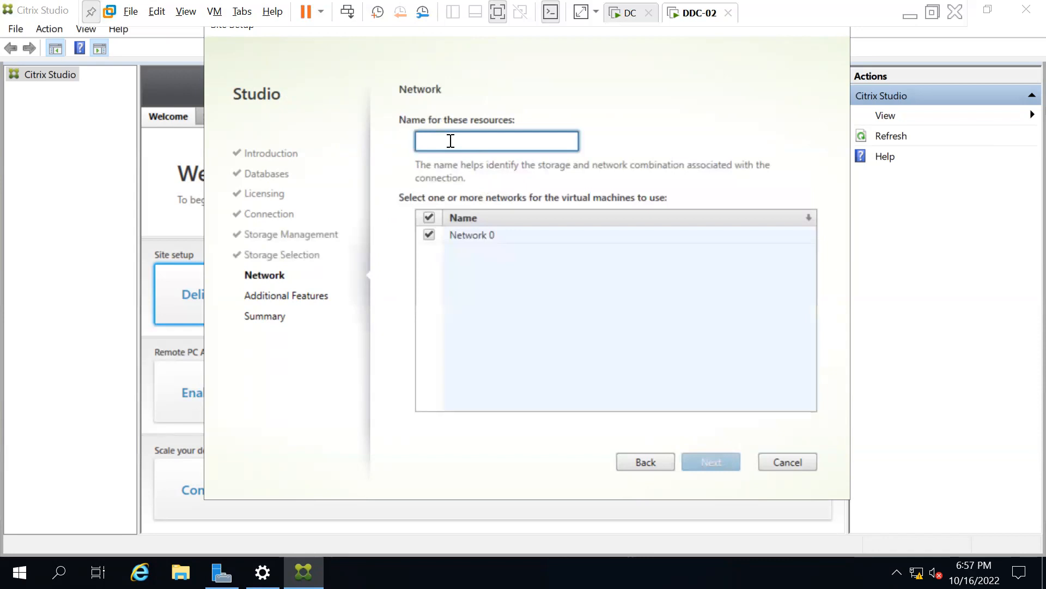
{"action": "type", "text": "Xen-N"}
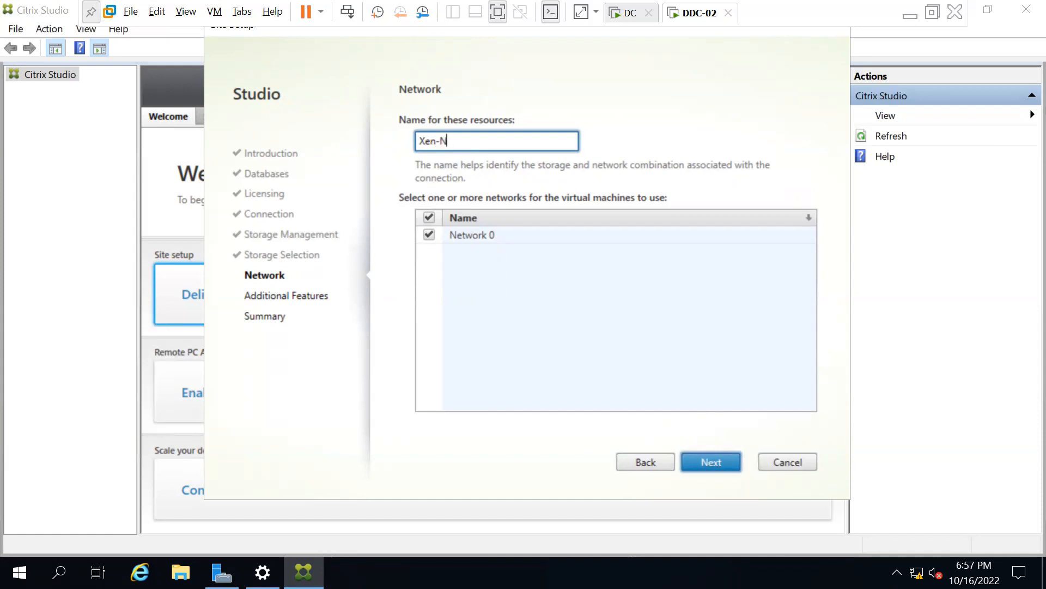
{"action": "type", "text": "-01"}
{"action": "left_click_drag", "start_coordinate": [479, 140], "coordinate": [397, 147]}
{"action": "left_click", "coordinate": [476, 141]}
{"action": "left_click_drag", "start_coordinate": [481, 142], "coordinate": [403, 140]}
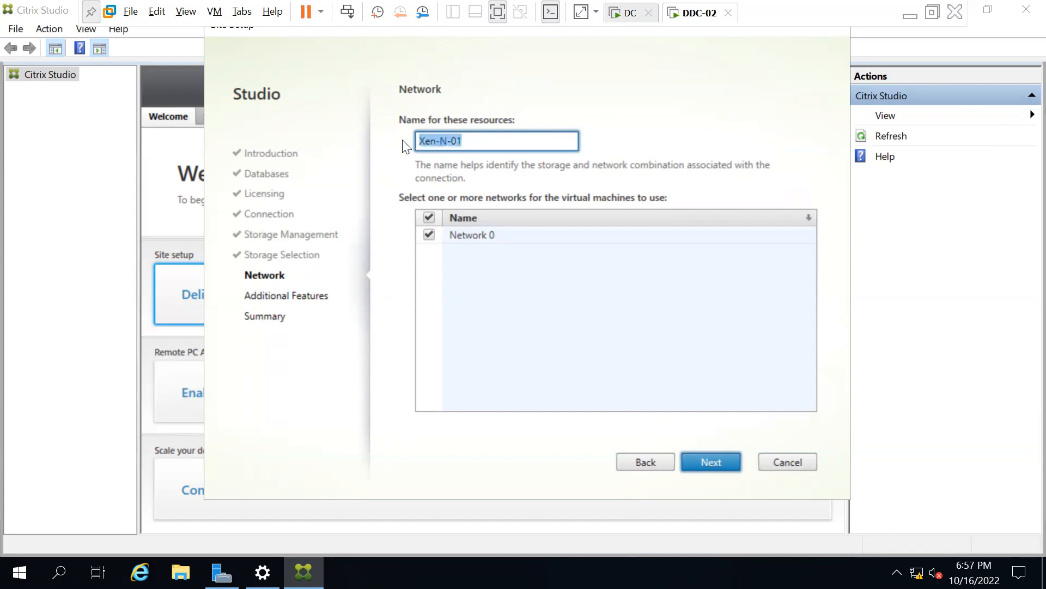
{"action": "double_click", "coordinate": [431, 141]}
{"action": "left_click", "coordinate": [443, 140]}
{"action": "double_click", "coordinate": [457, 141]}
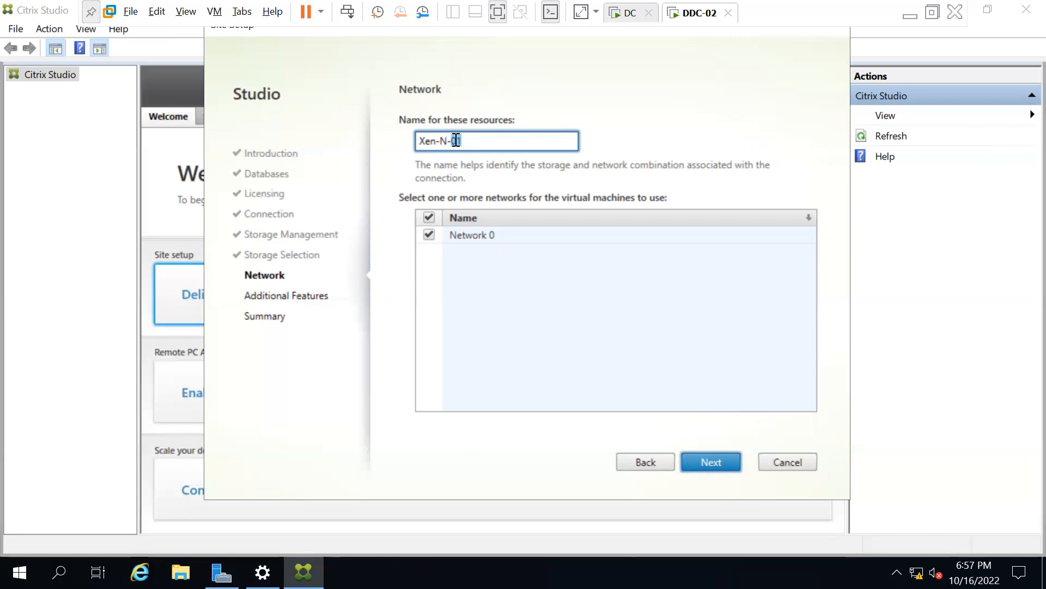
{"action": "left_click", "coordinate": [707, 456]}
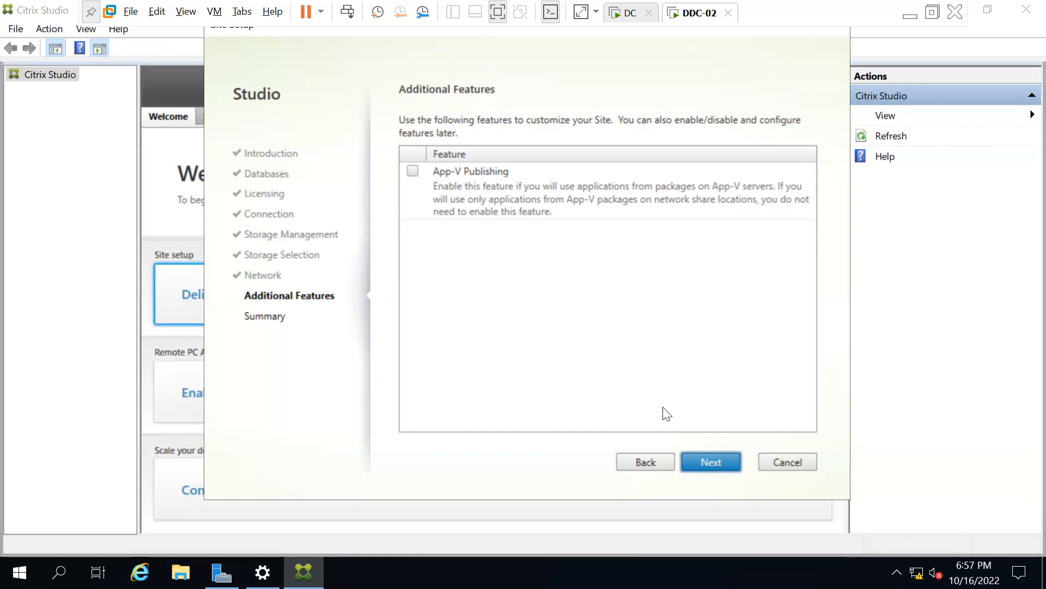
Skip Additional Features, review the Indore-Office summary, and finish the wizard.
{"action": "left_click", "coordinate": [720, 461]}
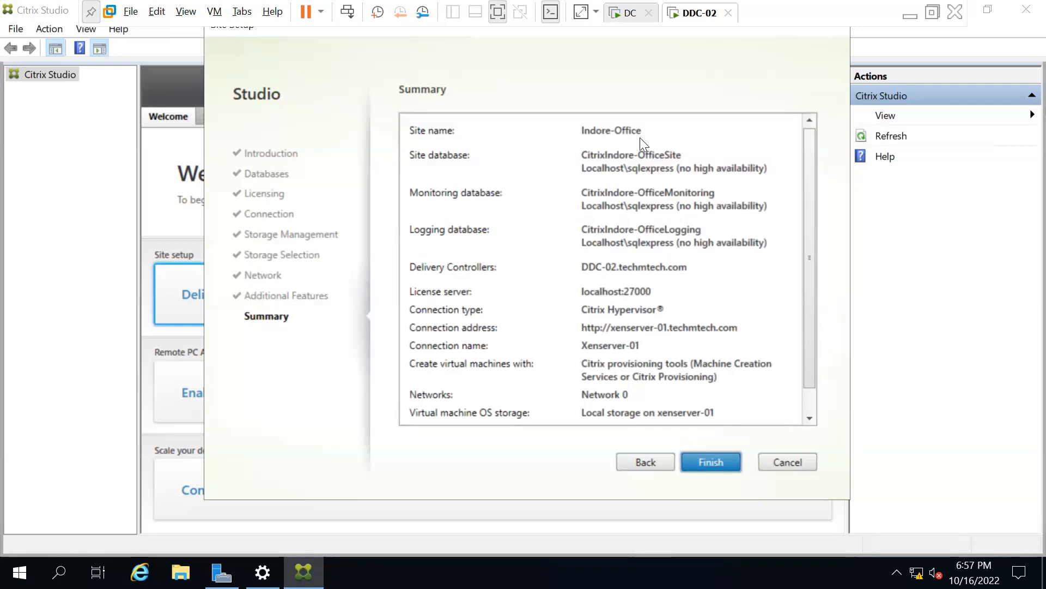
{"action": "scroll", "coordinate": [601, 216], "scroll_direction": "down", "scroll_amount": 1}
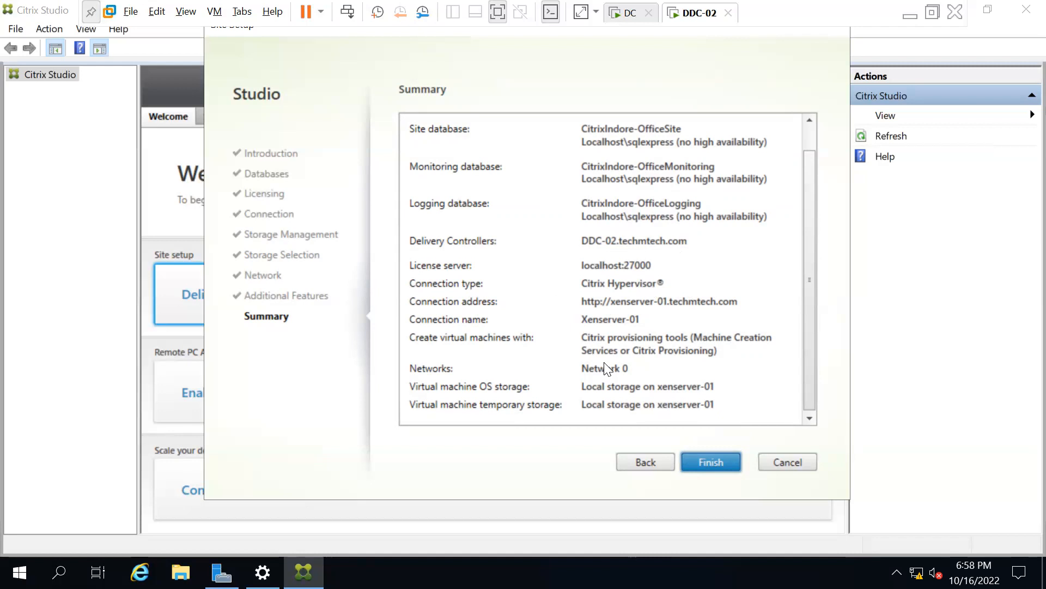
{"action": "scroll", "coordinate": [590, 263], "scroll_direction": "up", "scroll_amount": 1}
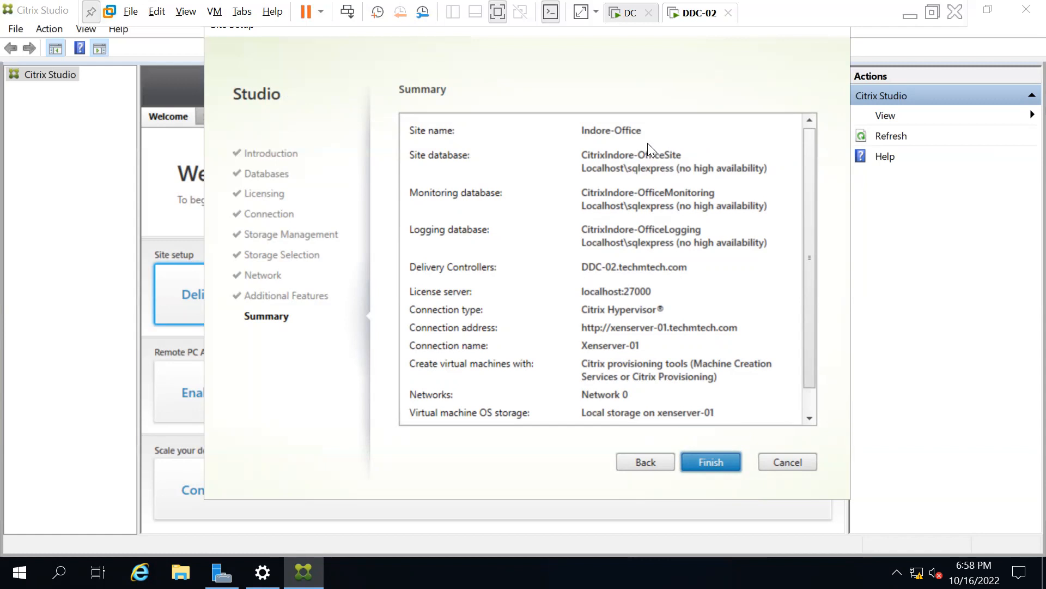
{"action": "scroll", "coordinate": [620, 298], "scroll_direction": "down", "scroll_amount": 1}
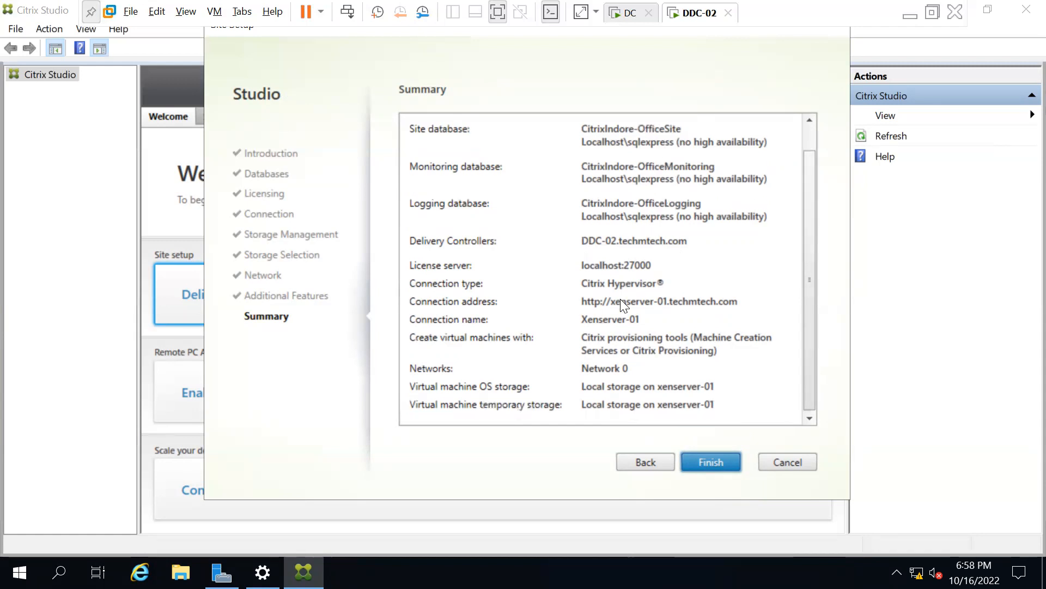
{"action": "left_click", "coordinate": [712, 462]}
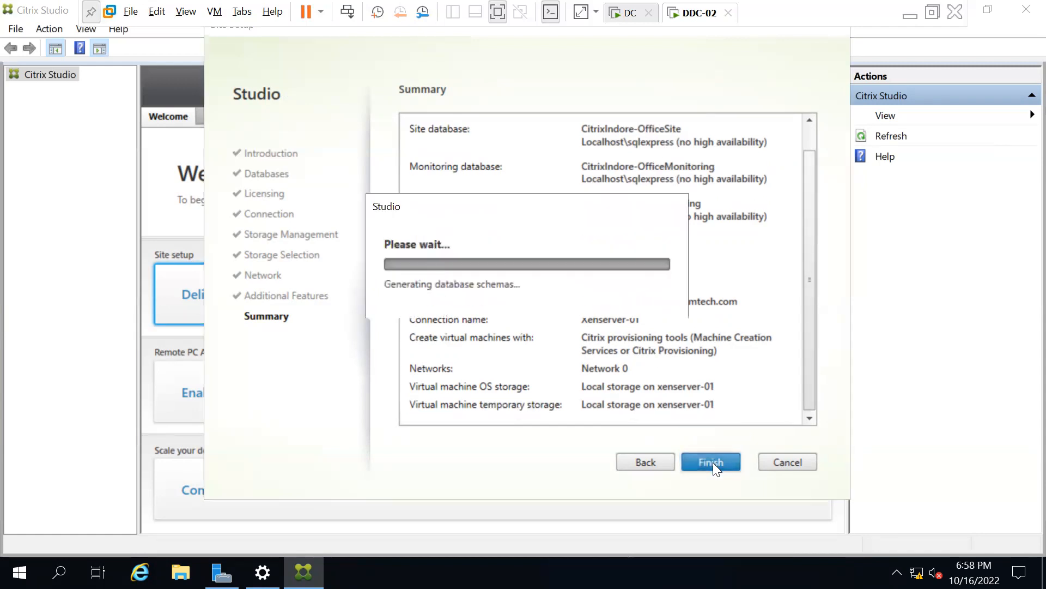
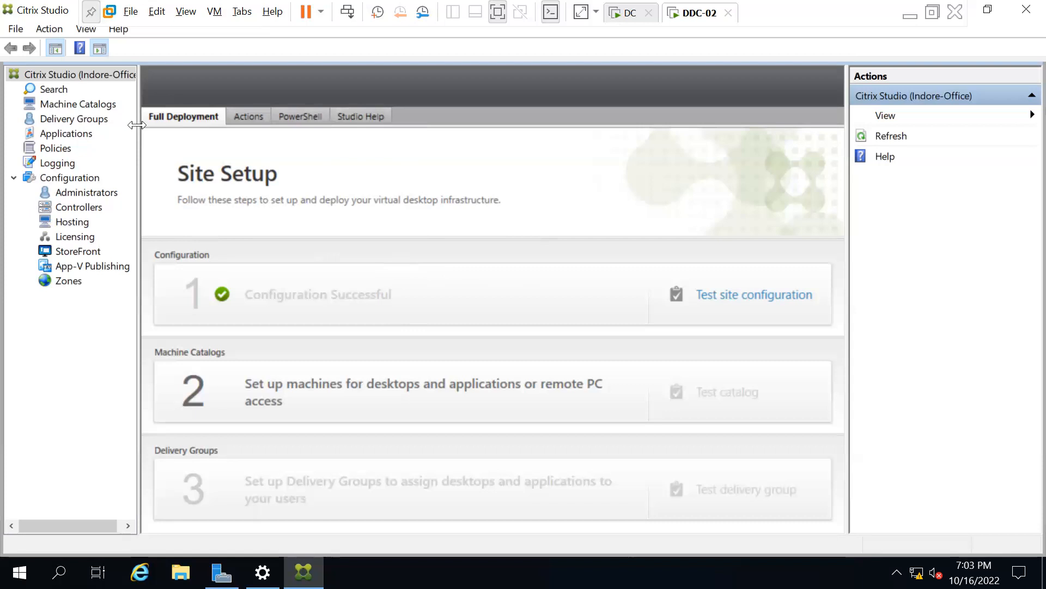
Open Machine Catalogs in the Studio tree to confirm no catalogs exist yet.
{"action": "left_click", "coordinate": [78, 104]}
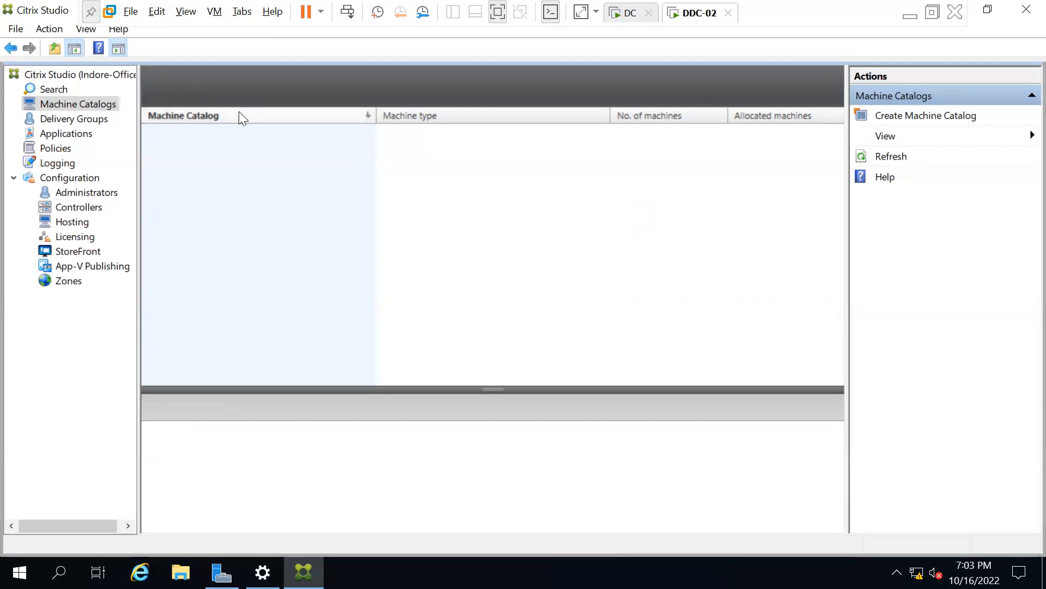
Check the empty Delivery Groups and Machine Catalogs, then open the empty Applications node.
{"action": "left_click", "coordinate": [78, 118]}
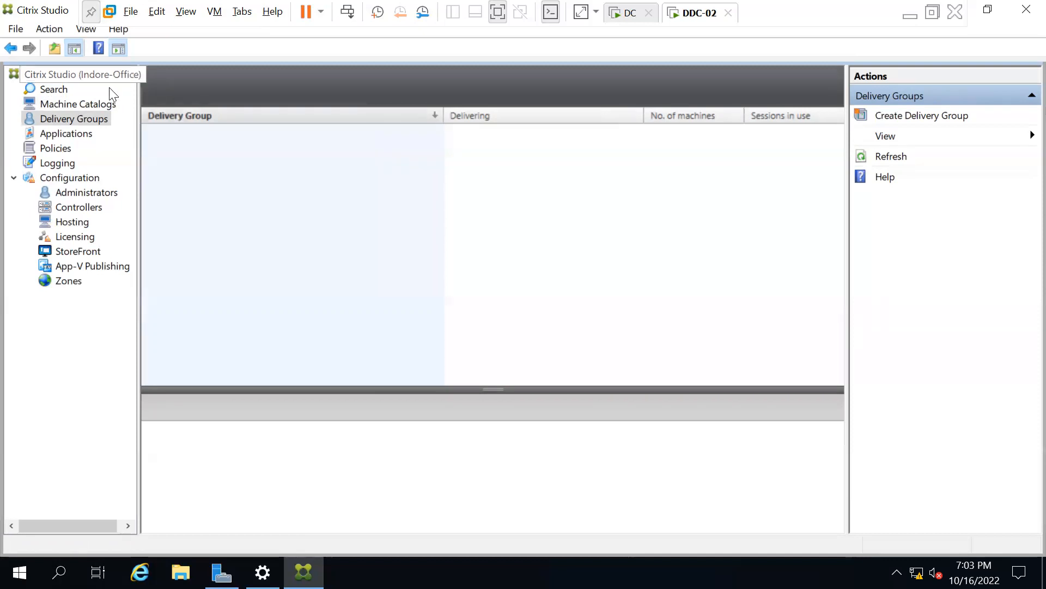
{"action": "left_click", "coordinate": [68, 106]}
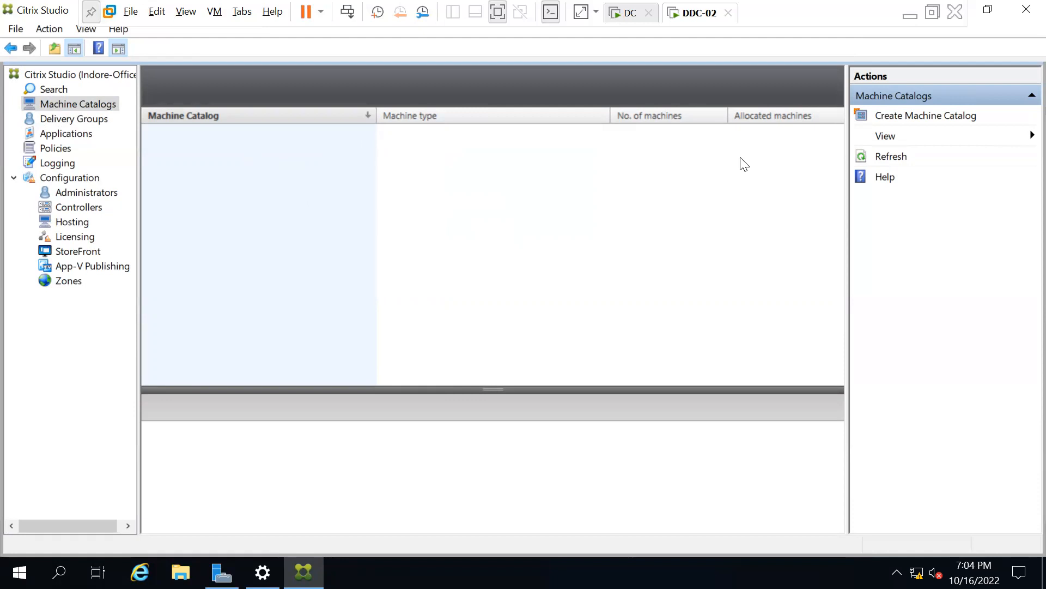
{"action": "left_click", "coordinate": [77, 119]}
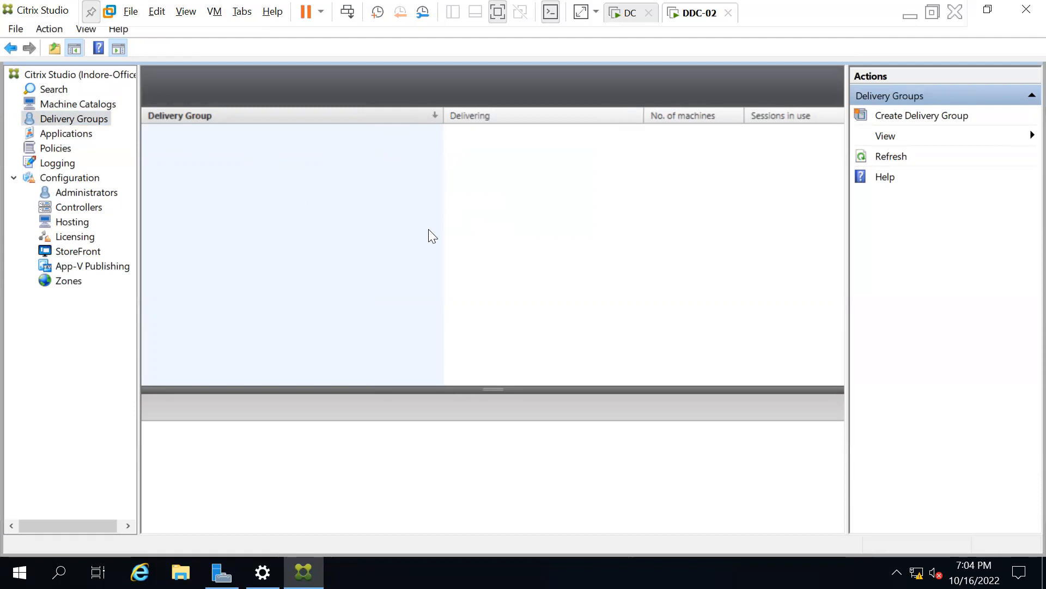
{"action": "left_click", "coordinate": [76, 135]}
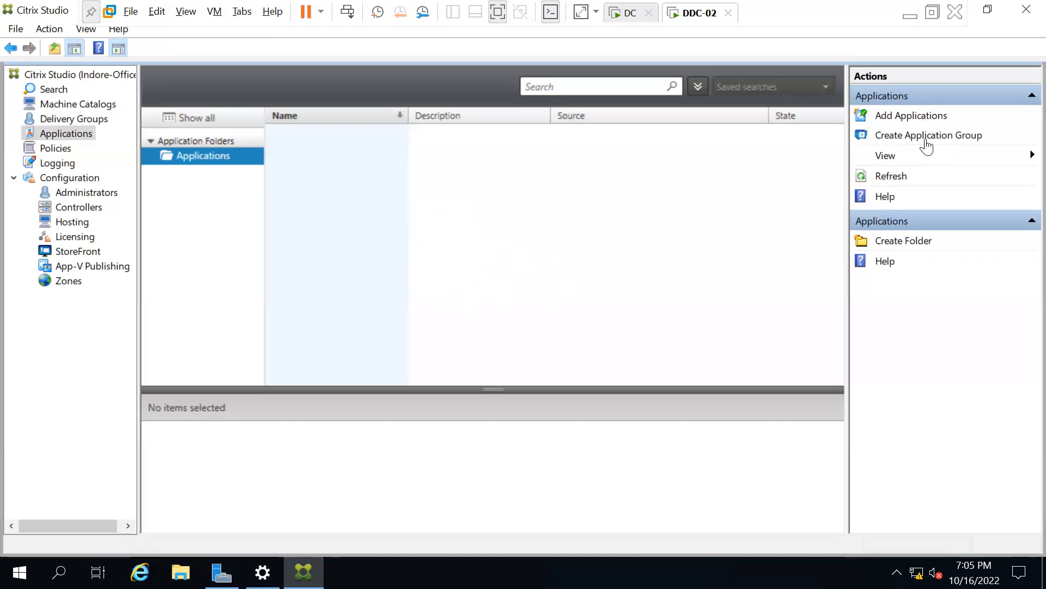
Open the Policies node to see the Citrix Policies welcome introduction.
{"action": "left_click", "coordinate": [57, 149]}
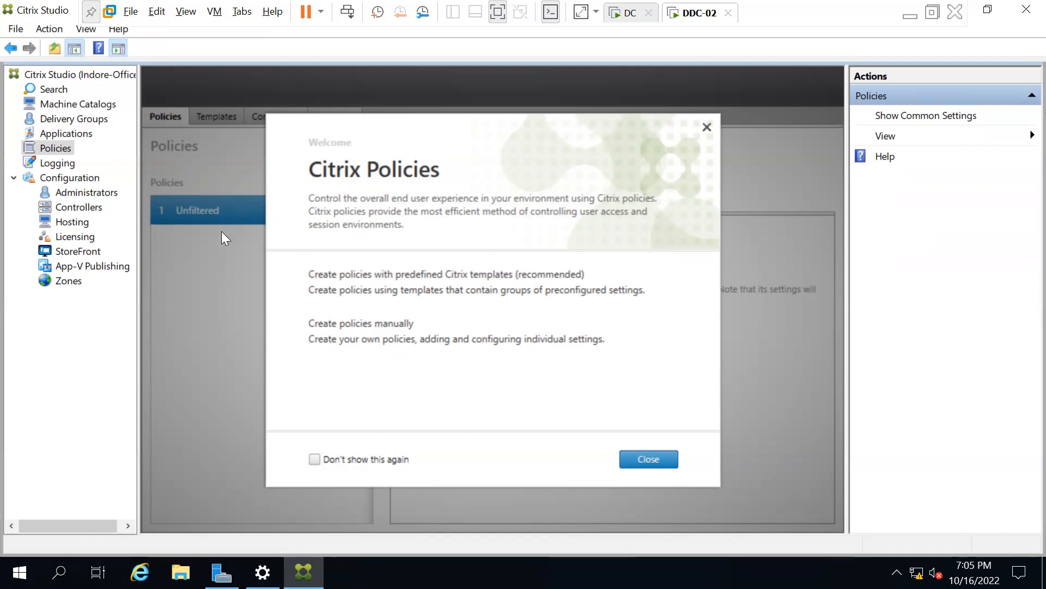
Dismiss the welcome, review the Unfiltered policy's Settings, Assigned to and Overview tabs, then start Create Policy.
{"action": "left_click", "coordinate": [657, 463]}
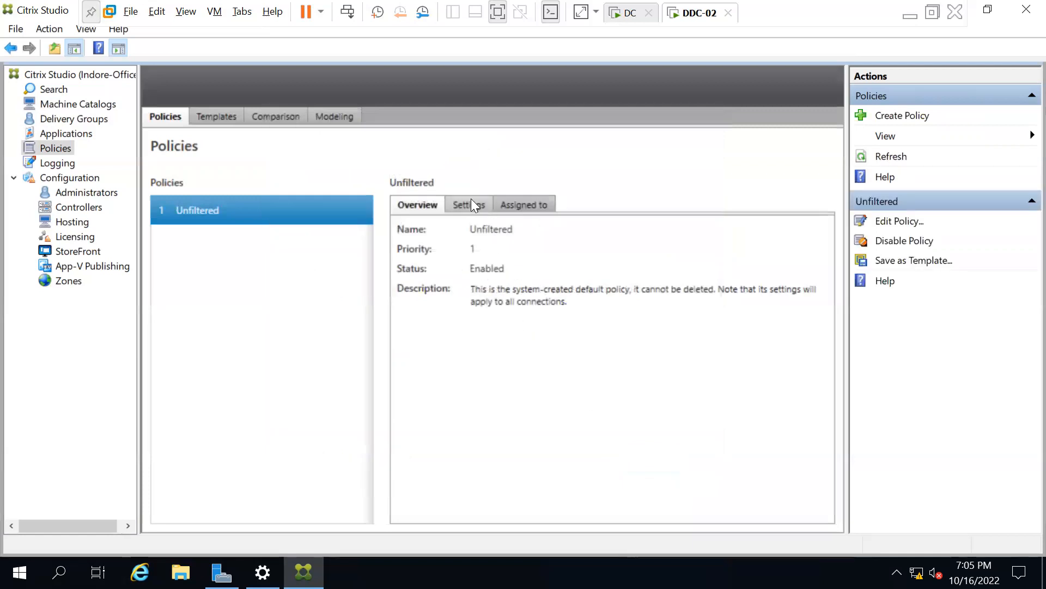
{"action": "left_click", "coordinate": [472, 202]}
{"action": "left_click", "coordinate": [541, 203]}
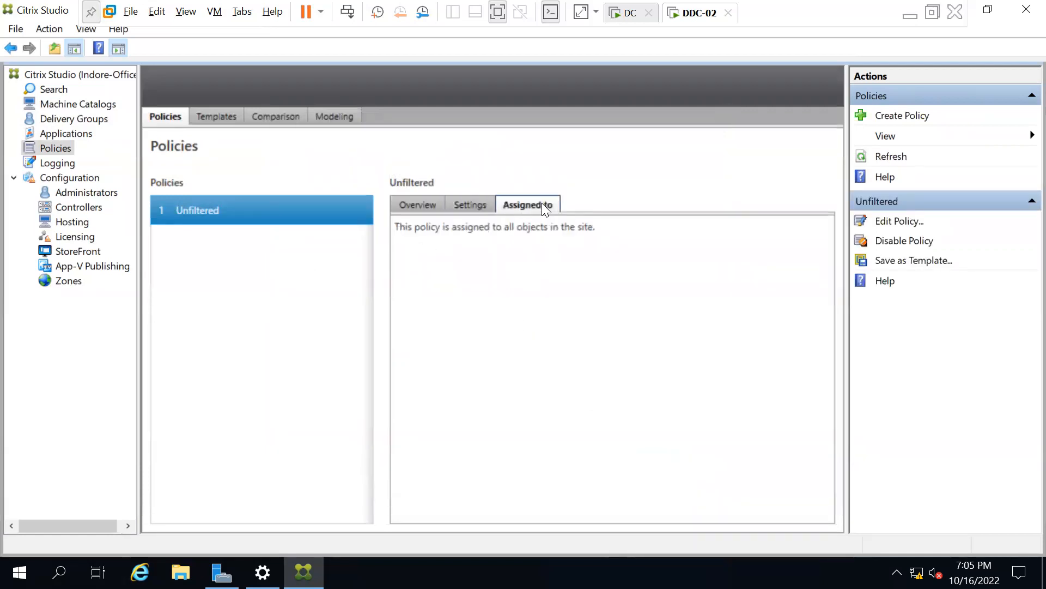
{"action": "left_click", "coordinate": [424, 204]}
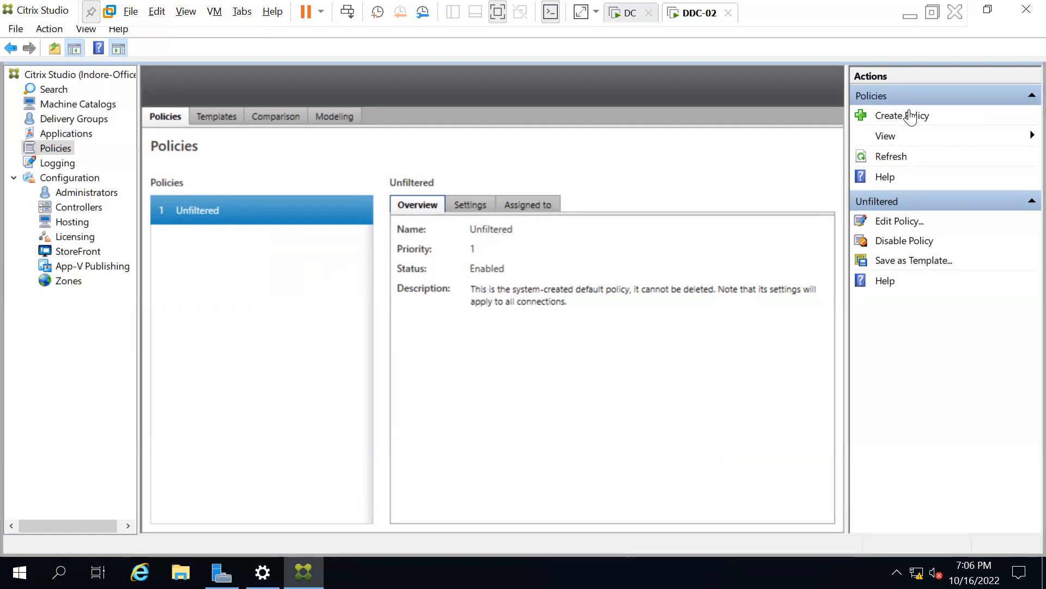
{"action": "left_click", "coordinate": [884, 116]}
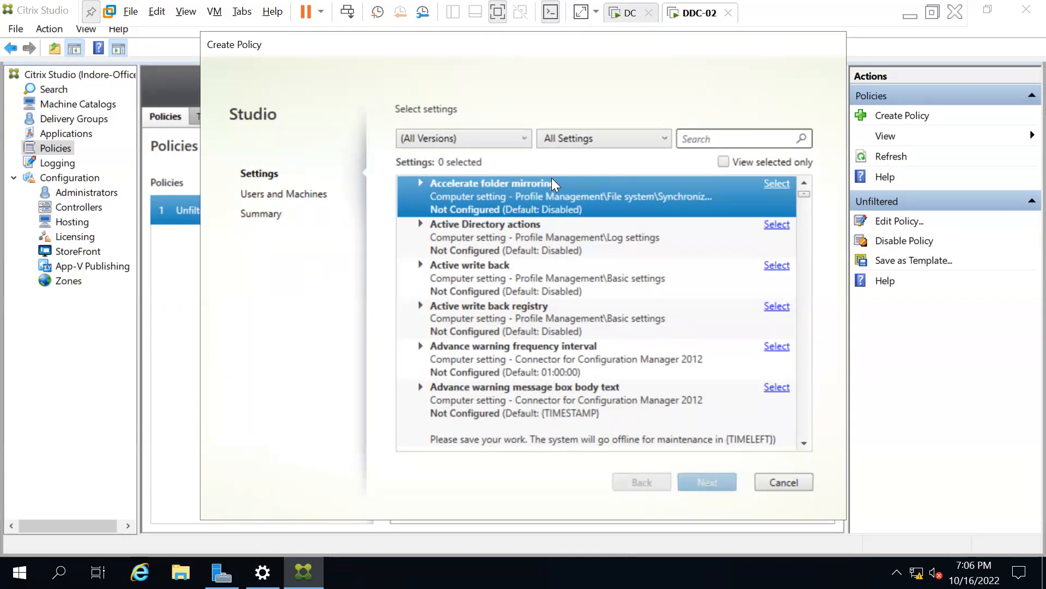
Cancel the new policy, recheck Unfiltered's Settings and Overview tabs, and open it for editing.
{"action": "left_click", "coordinate": [795, 485]}
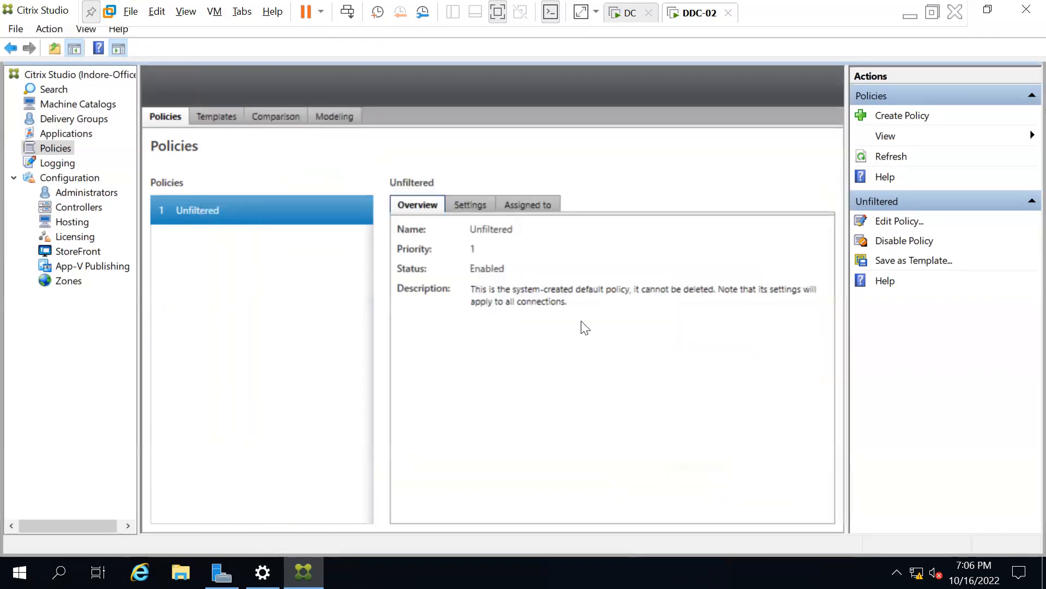
{"action": "left_click", "coordinate": [467, 201]}
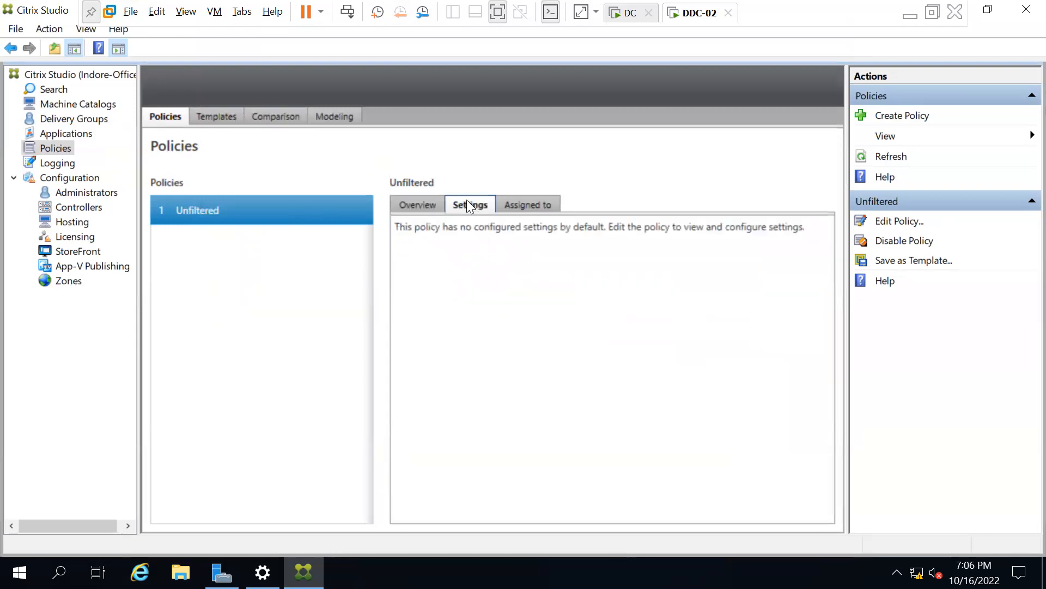
{"action": "left_click", "coordinate": [416, 204]}
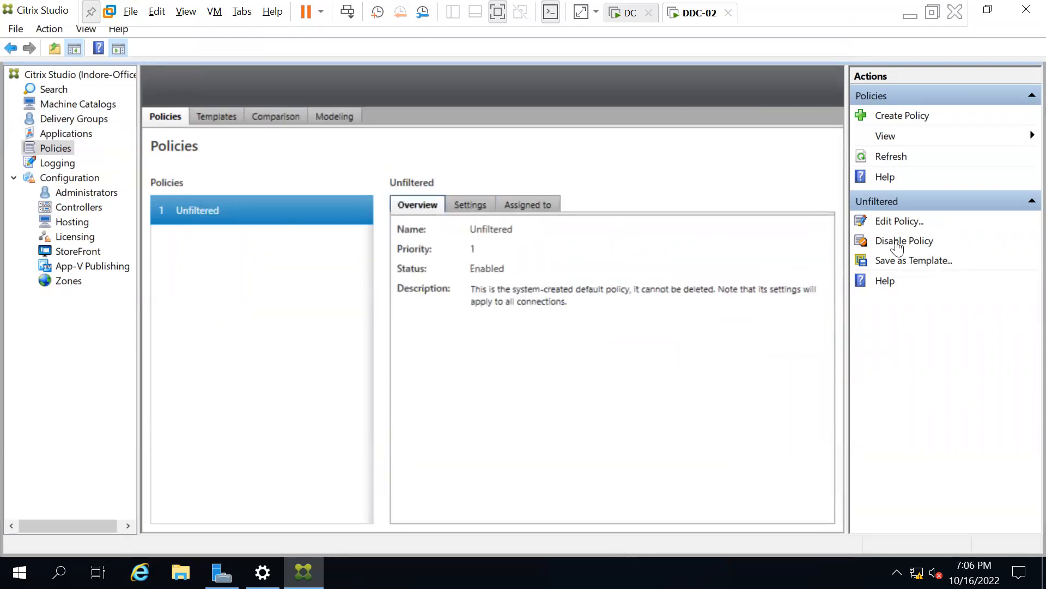
{"action": "left_click", "coordinate": [899, 219]}
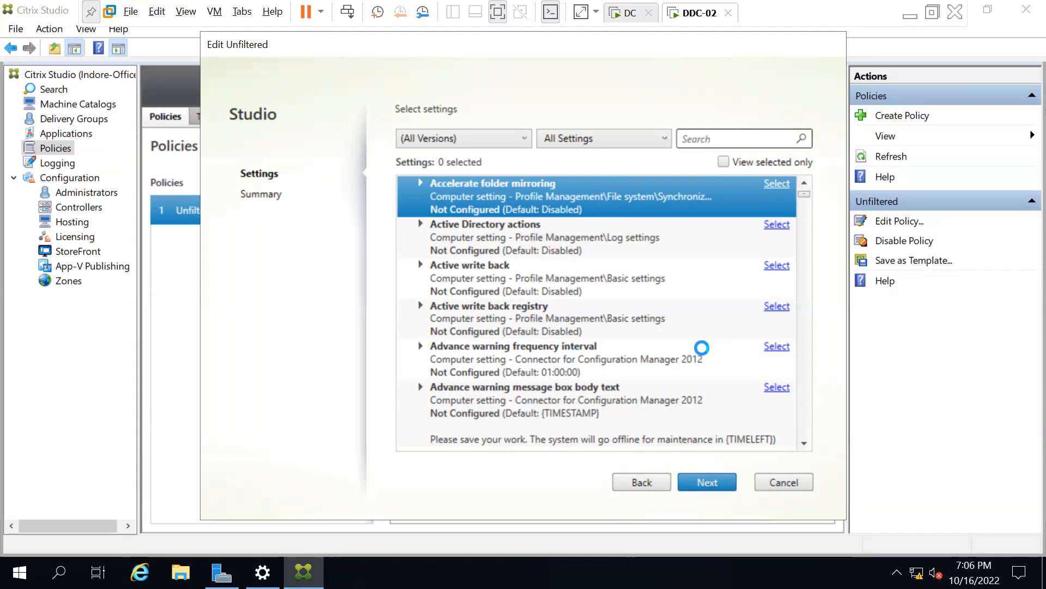
Inspect the Accelerate folder mirroring setting, then cancel out of Edit Unfiltered without changes.
{"action": "scroll", "coordinate": [673, 351], "scroll_direction": "down", "scroll_amount": 1}
{"action": "left_click_drag", "start_coordinate": [799, 197], "coordinate": [805, 163]}
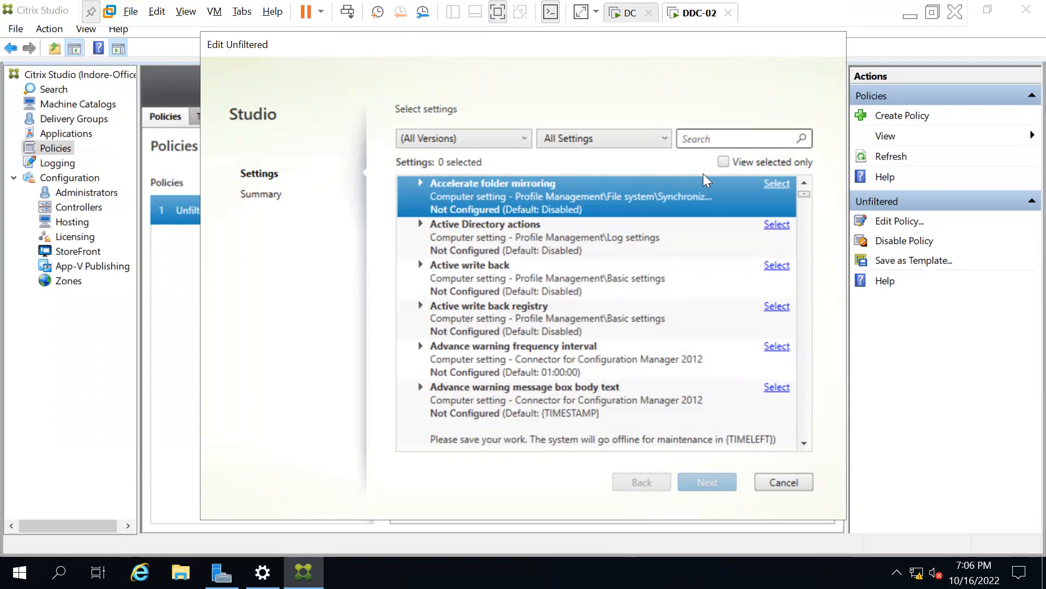
{"action": "left_click", "coordinate": [774, 187]}
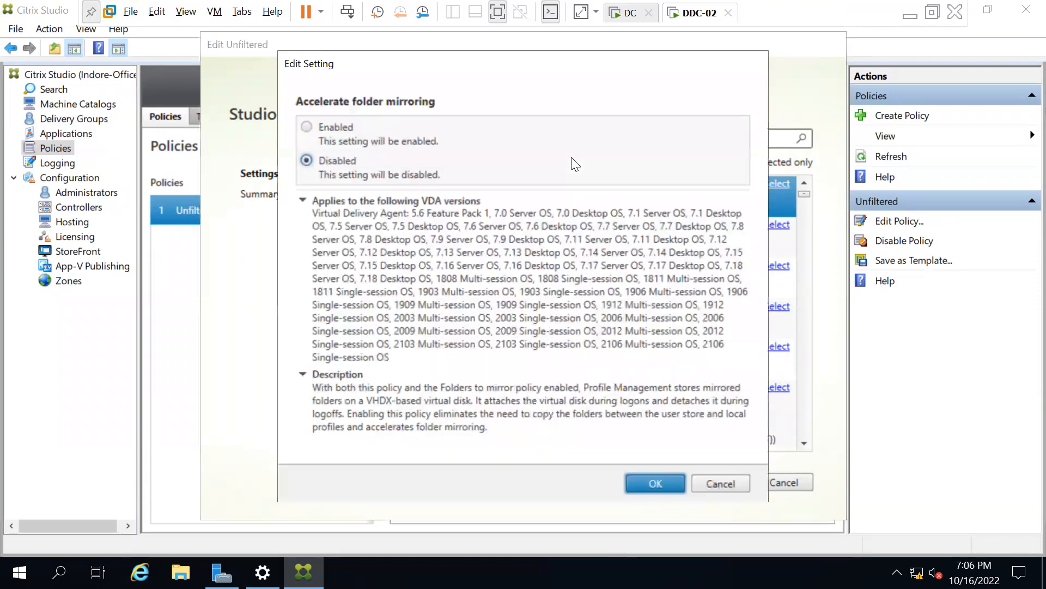
{"action": "left_click", "coordinate": [727, 484]}
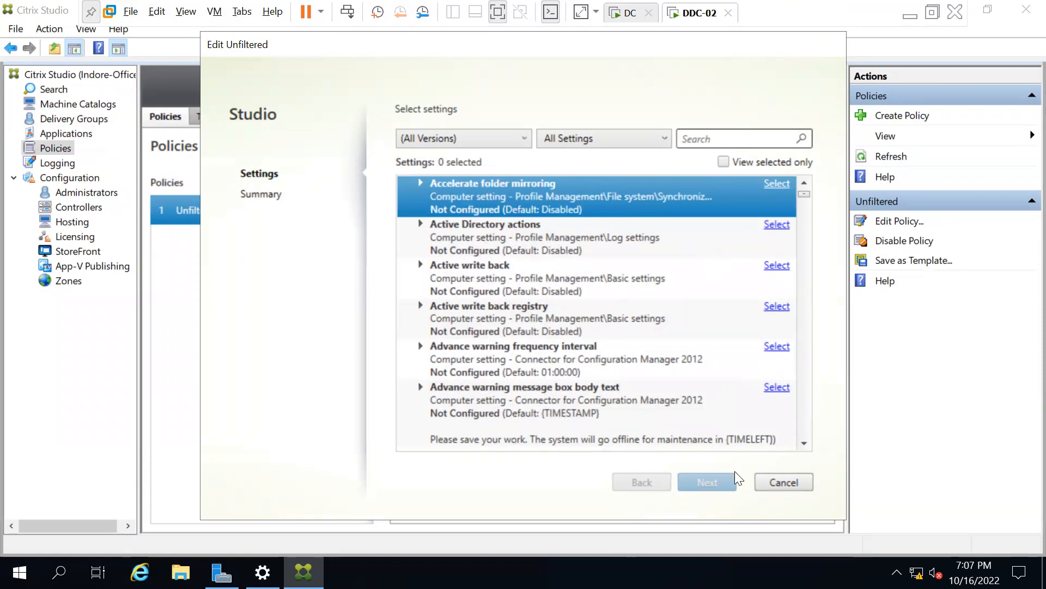
{"action": "left_click", "coordinate": [776, 483]}
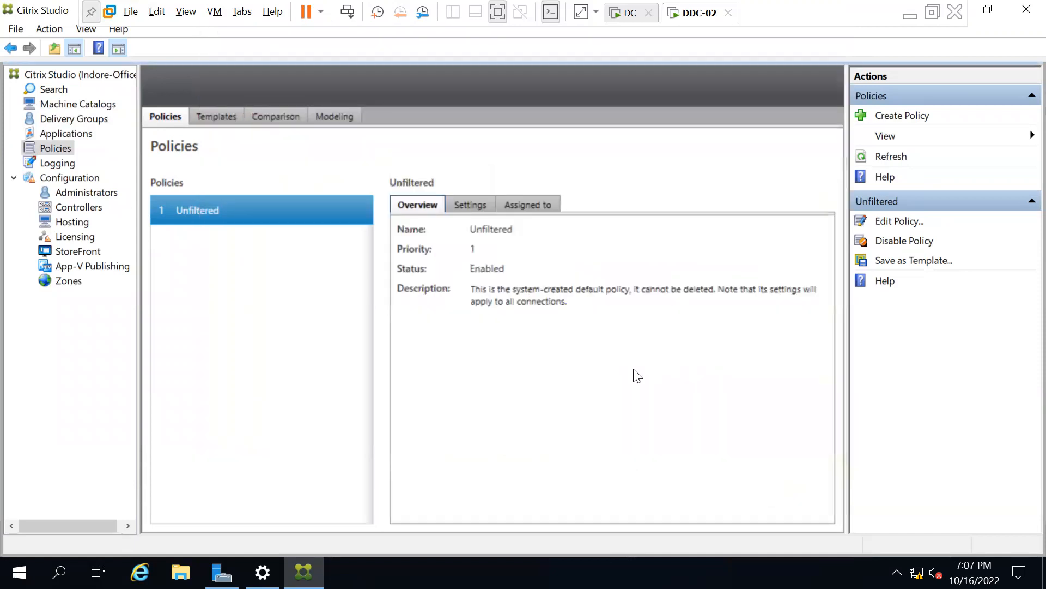
Open Logging and inspect the Full Desktop Deployment, Set Site metadata and database connection entries.
{"action": "left_click", "coordinate": [76, 162]}
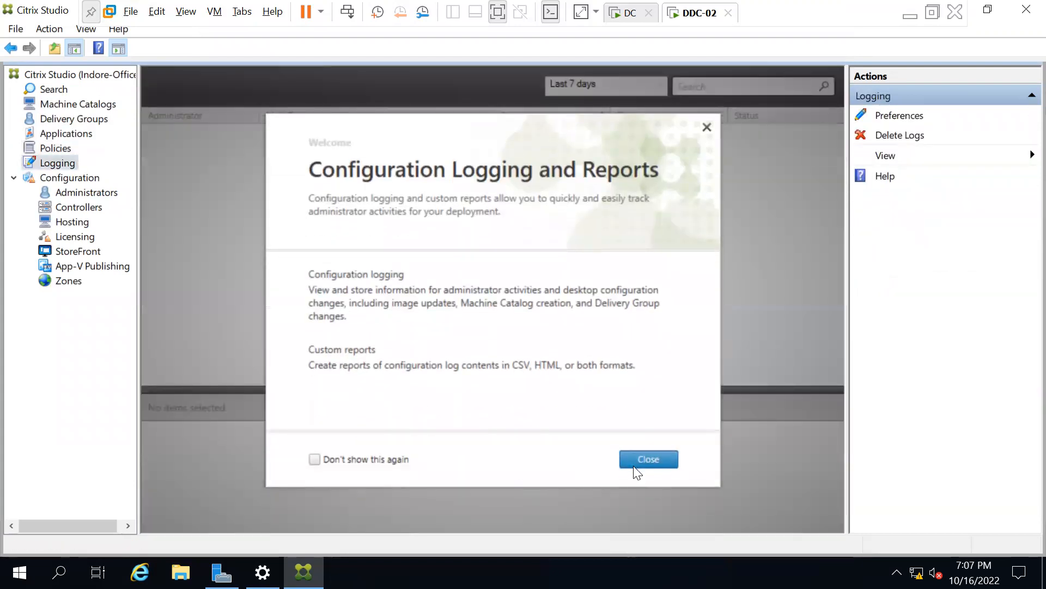
{"action": "left_click", "coordinate": [638, 462]}
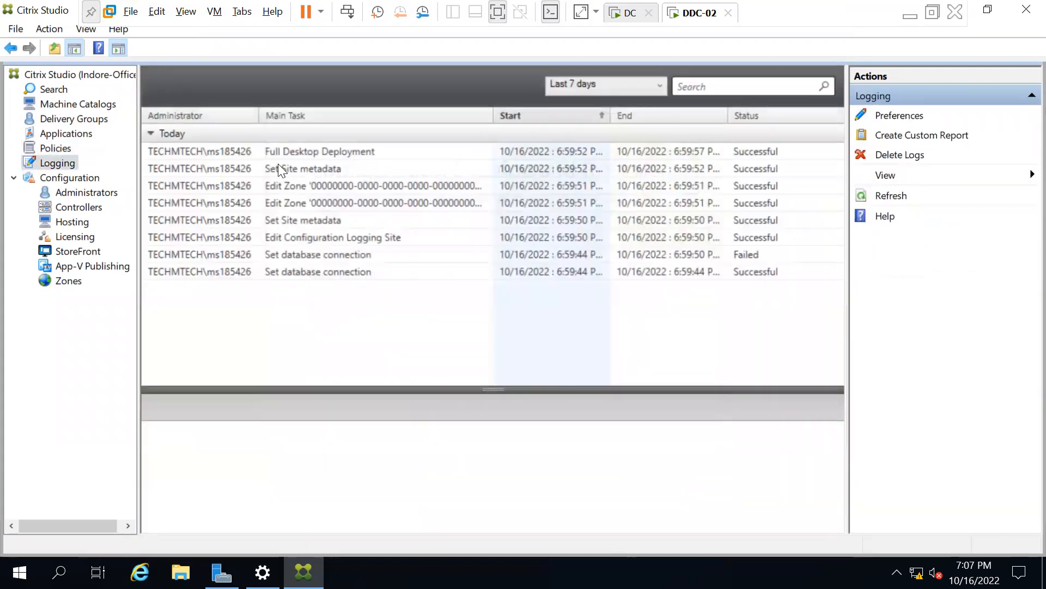
{"action": "left_click", "coordinate": [268, 150]}
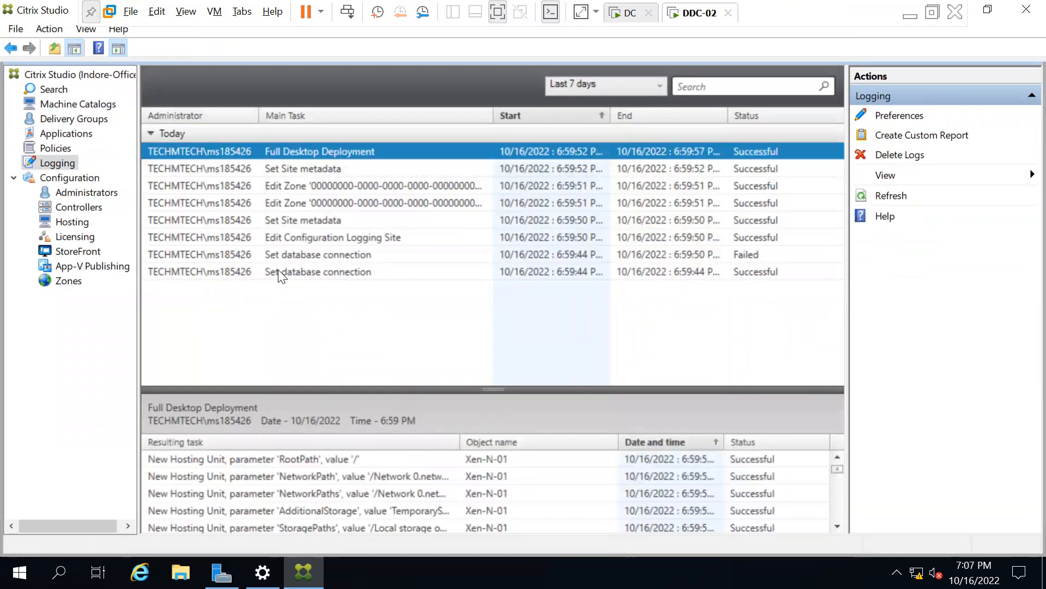
{"action": "left_click", "coordinate": [278, 271]}
{"action": "left_click", "coordinate": [278, 155]}
{"action": "left_click", "coordinate": [278, 161]}
{"action": "key", "text": "Down"}
{"action": "key", "text": "Down"}
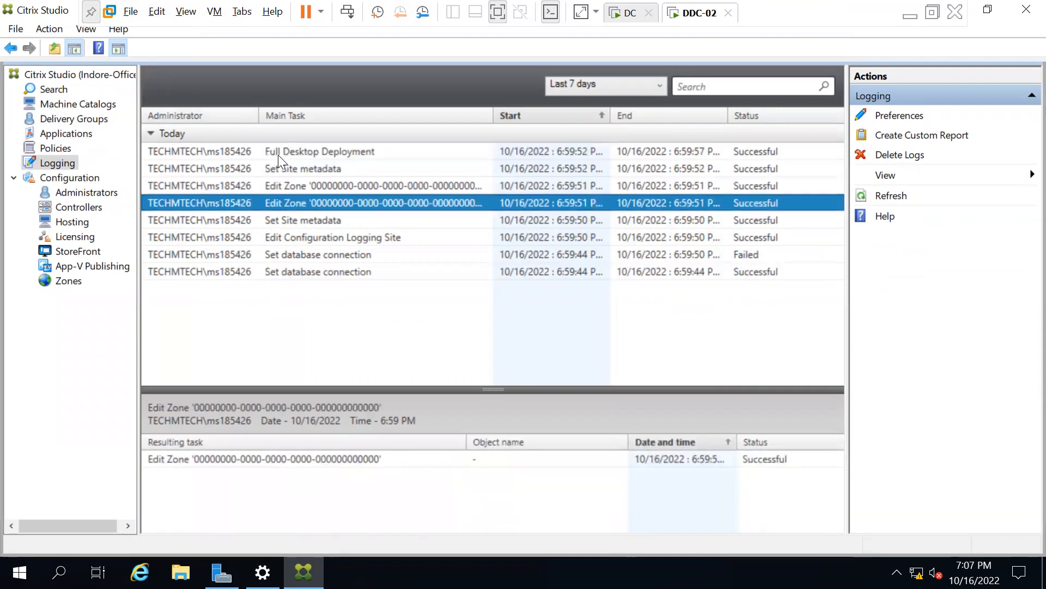
{"action": "left_click", "coordinate": [222, 267]}
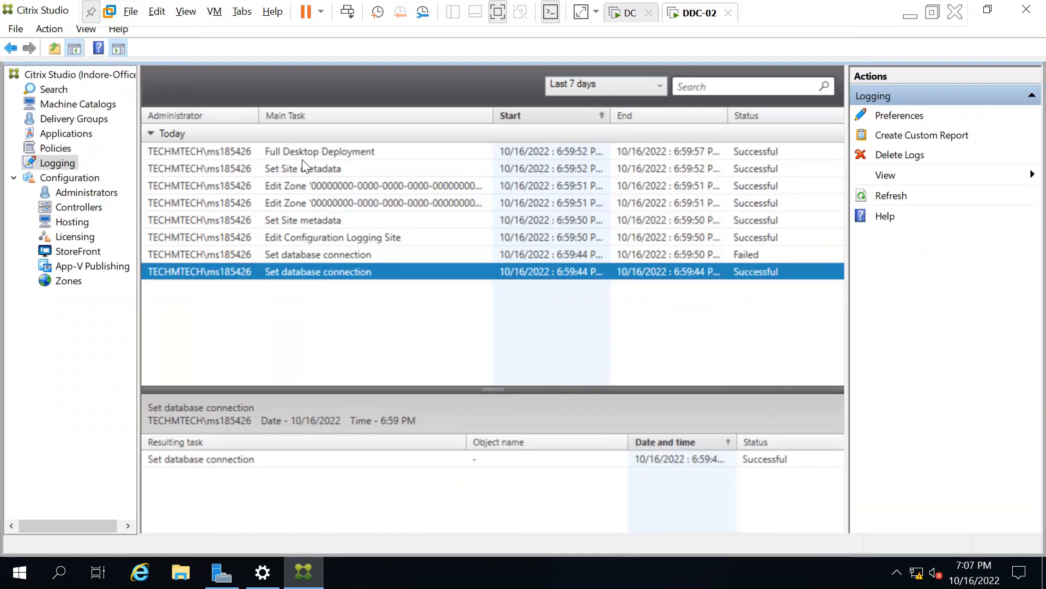
Review the Edit Zone and Edit Configuration Logging Site entries, then open the Configuration overview.
{"action": "left_click", "coordinate": [309, 146]}
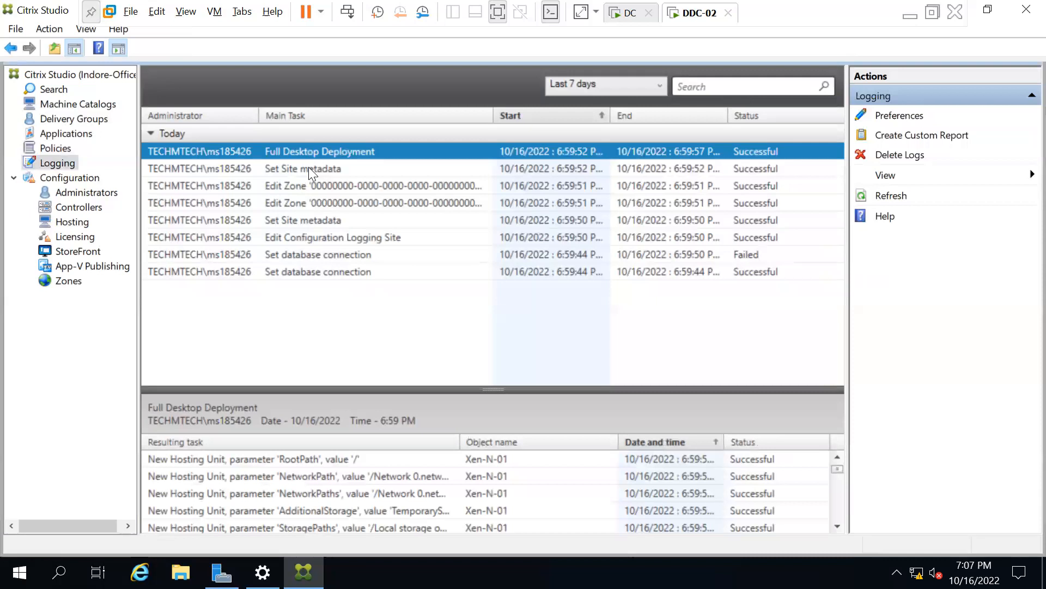
{"action": "left_click", "coordinate": [309, 165]}
{"action": "left_click", "coordinate": [307, 189]}
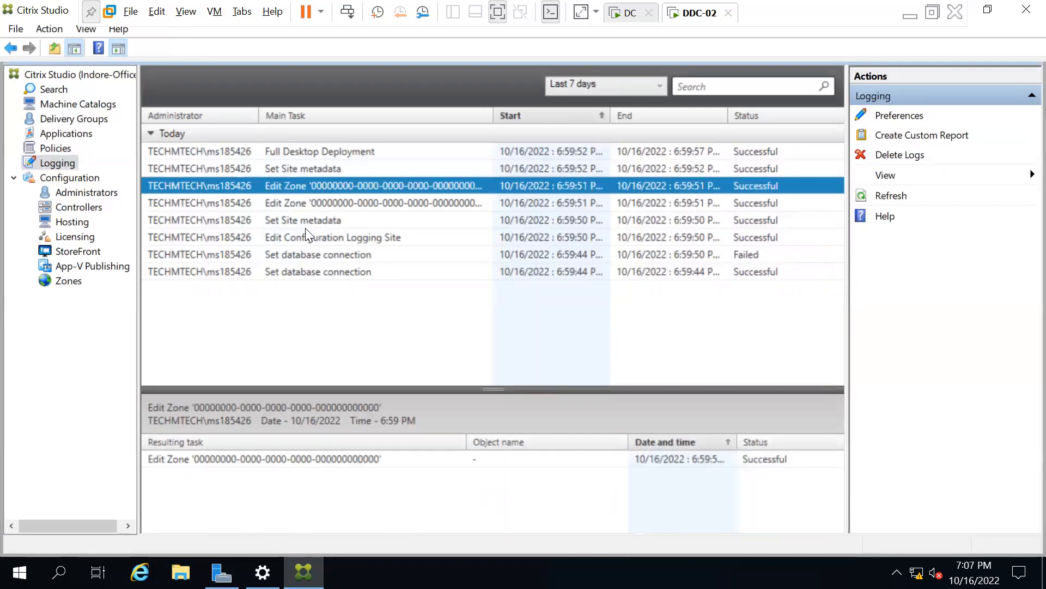
{"action": "left_click", "coordinate": [327, 149]}
{"action": "left_click", "coordinate": [394, 169]}
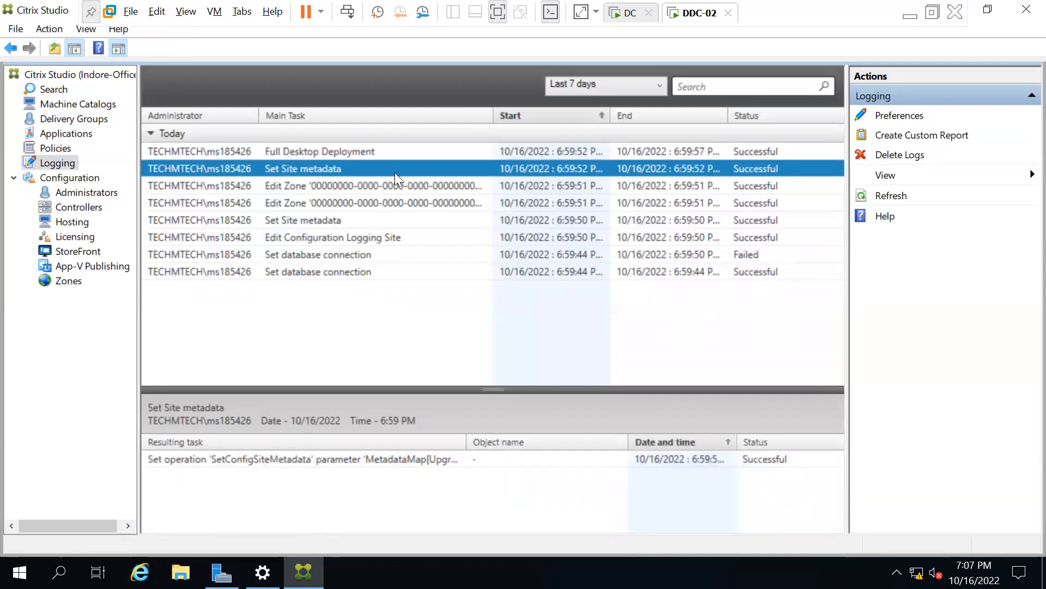
{"action": "left_click", "coordinate": [258, 191]}
{"action": "left_click", "coordinate": [277, 243]}
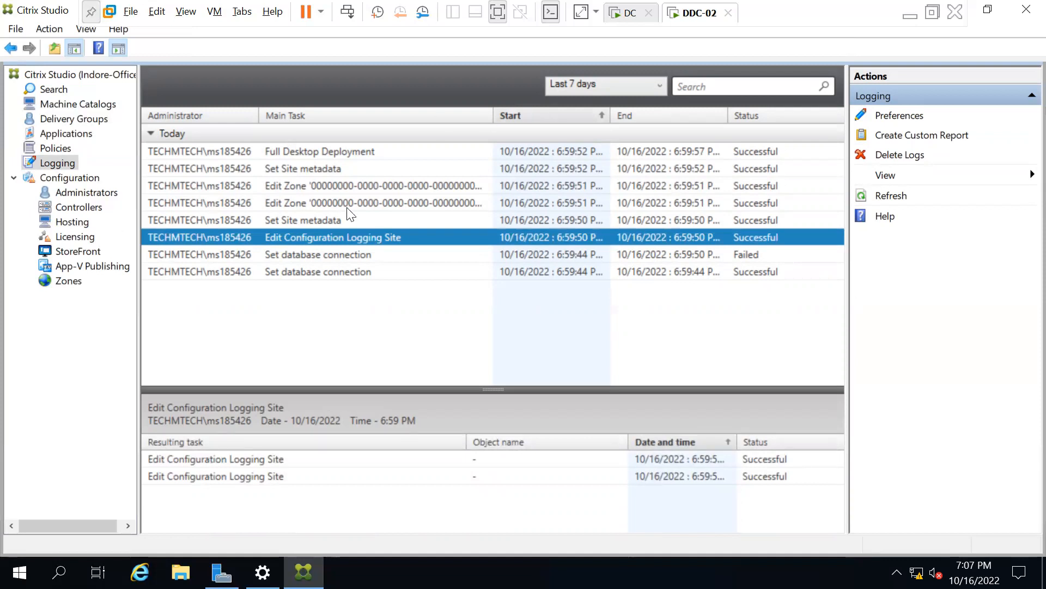
{"action": "left_click", "coordinate": [76, 181]}
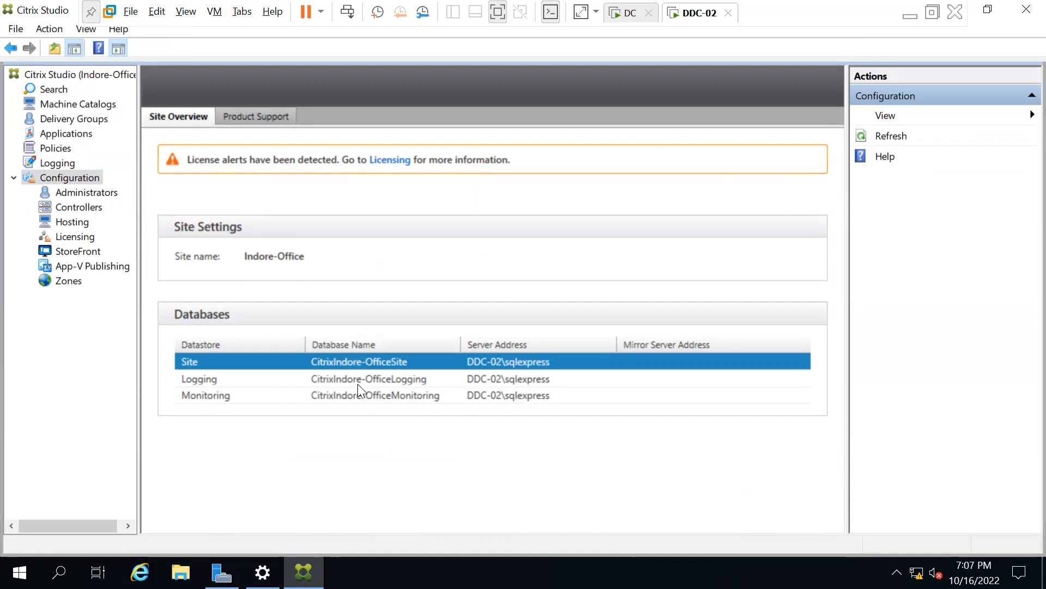
Open Administrators showing the single Full Administrator, then start and cancel Create Administrator.
{"action": "left_click", "coordinate": [87, 193]}
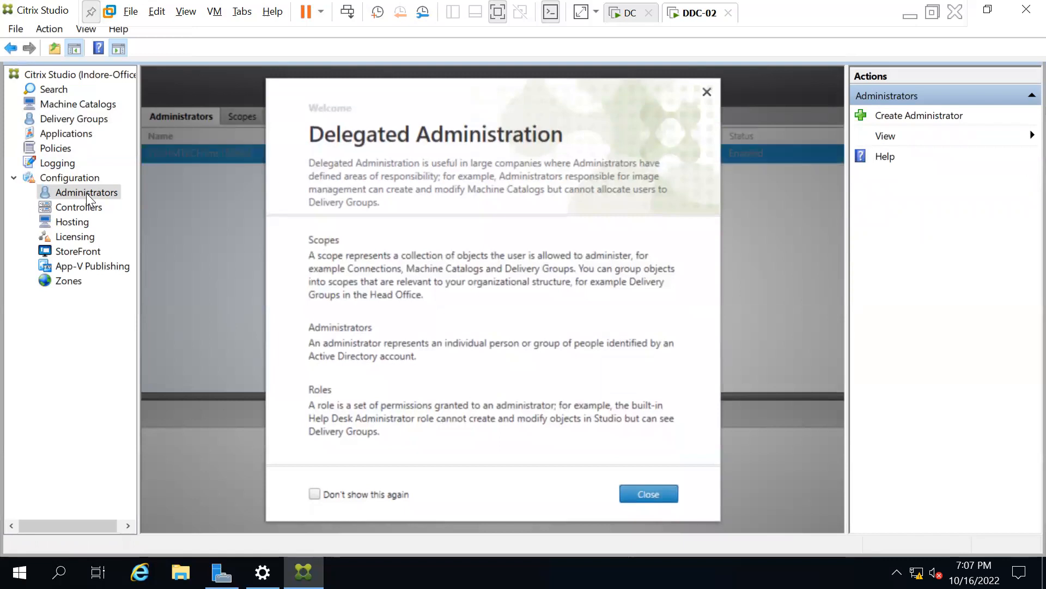
{"action": "left_click", "coordinate": [649, 494]}
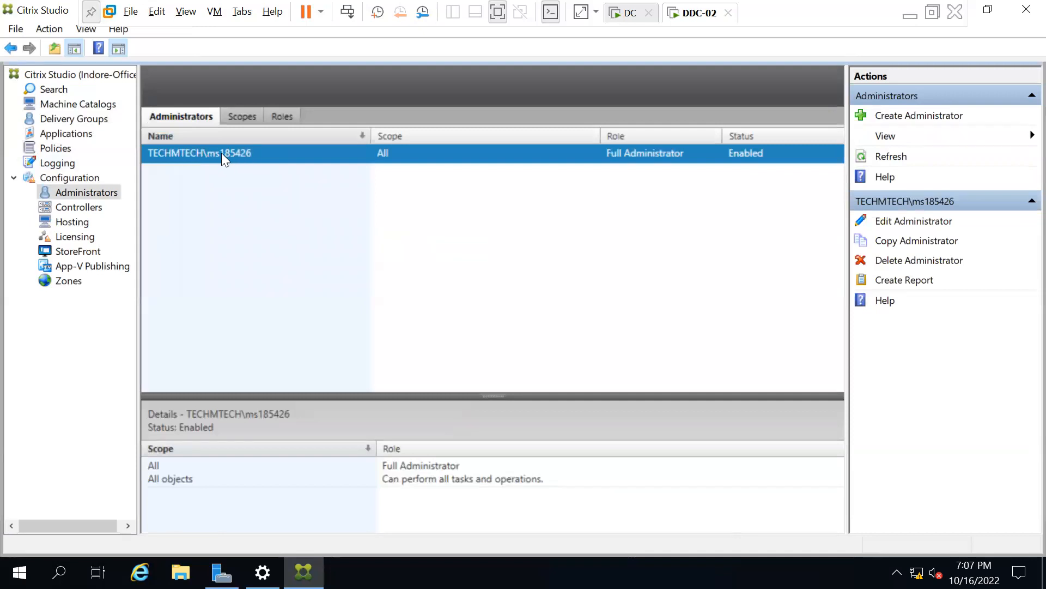
{"action": "left_click", "coordinate": [917, 116]}
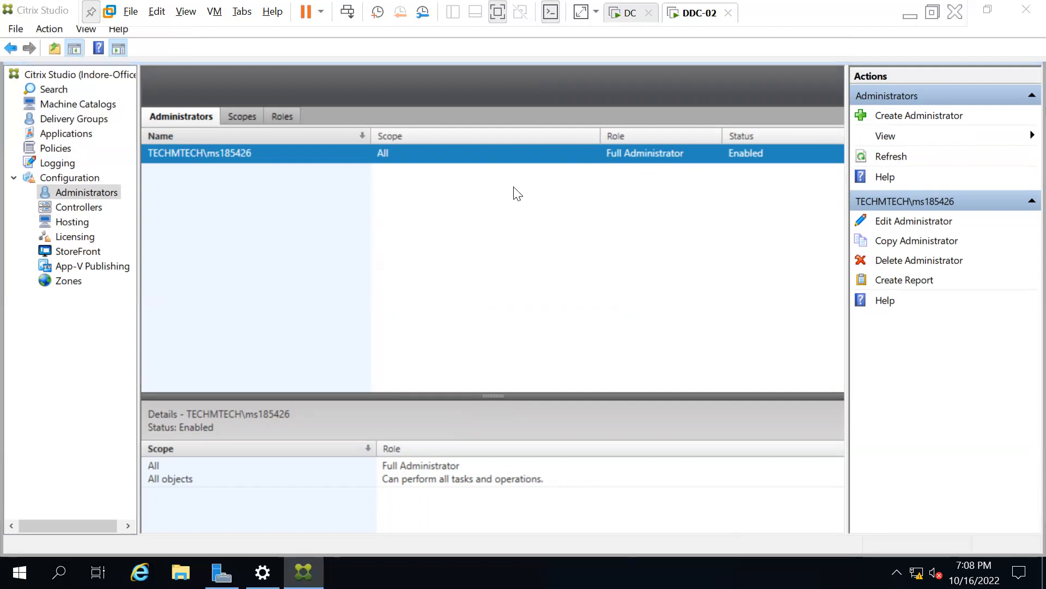
{"action": "left_click", "coordinate": [474, 162]}
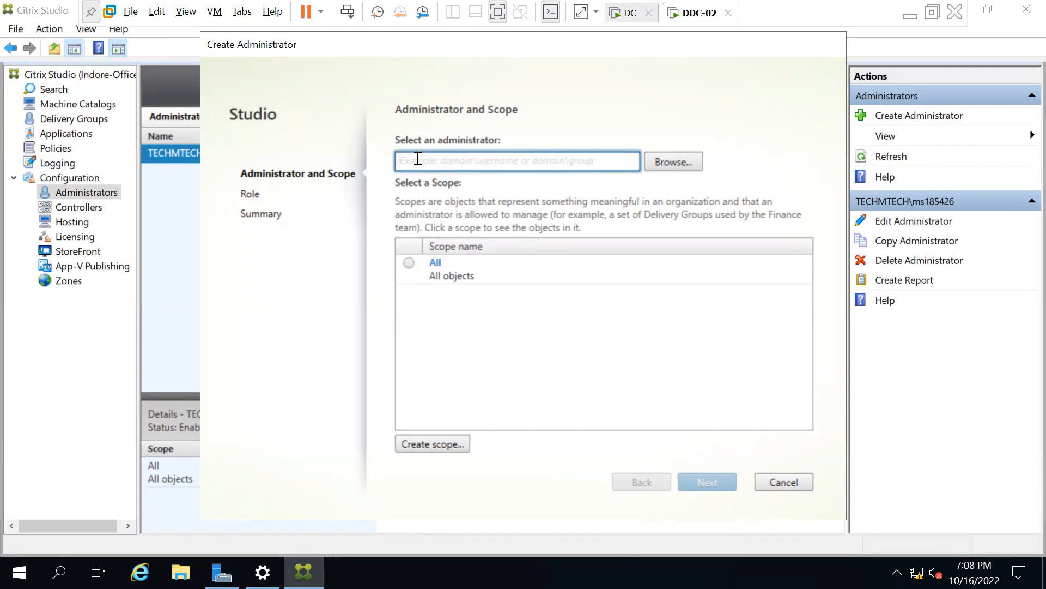
{"action": "left_click", "coordinate": [790, 479]}
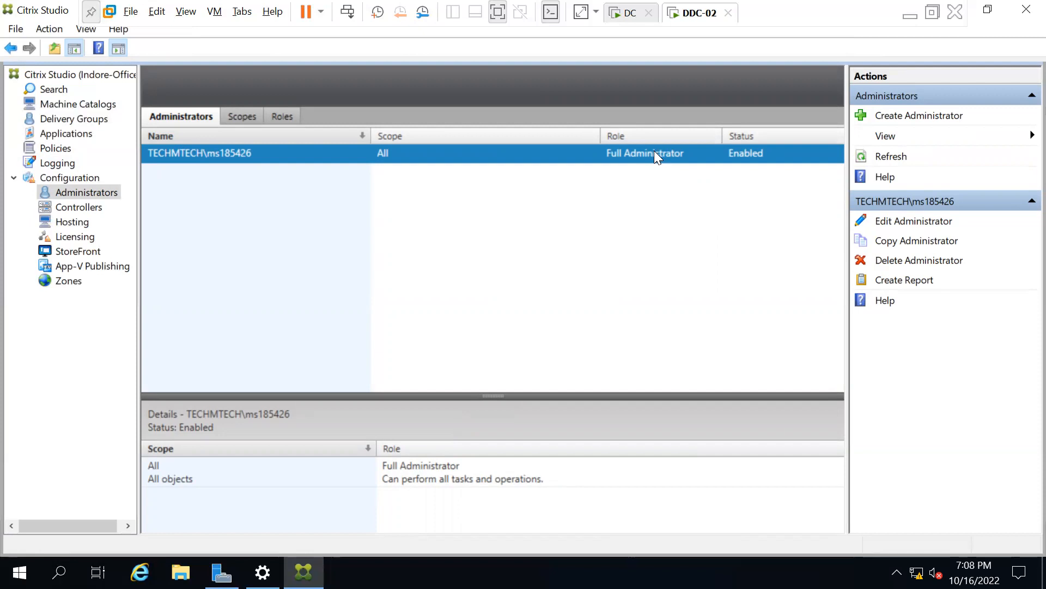
Check controller DDC-02.techmtech.com, then view Hosting's Xenserver-01 connection with Xen-N-01 resources.
{"action": "left_click", "coordinate": [73, 209]}
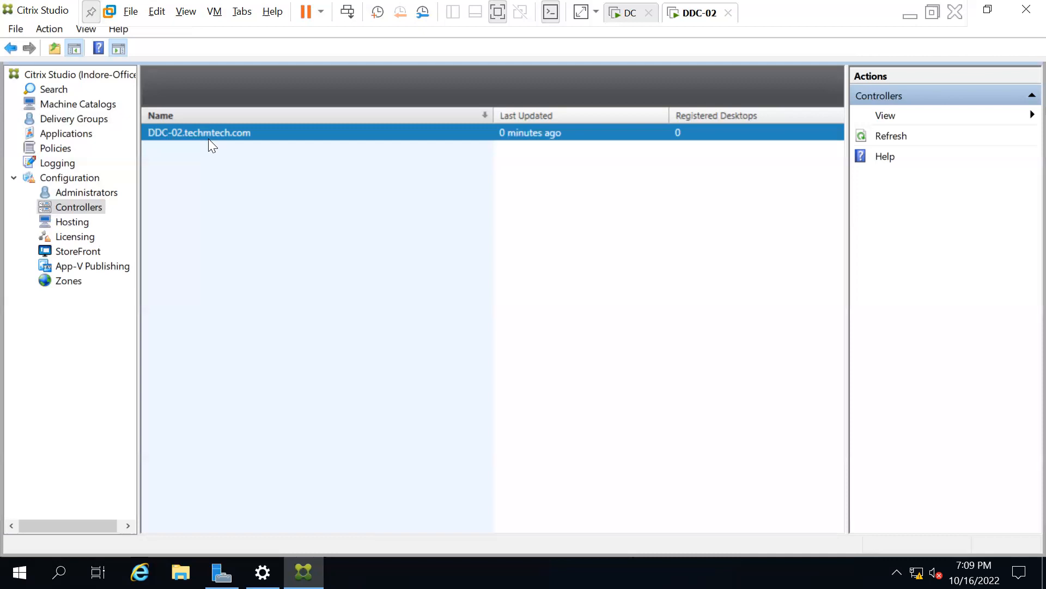
{"action": "left_click", "coordinate": [74, 221]}
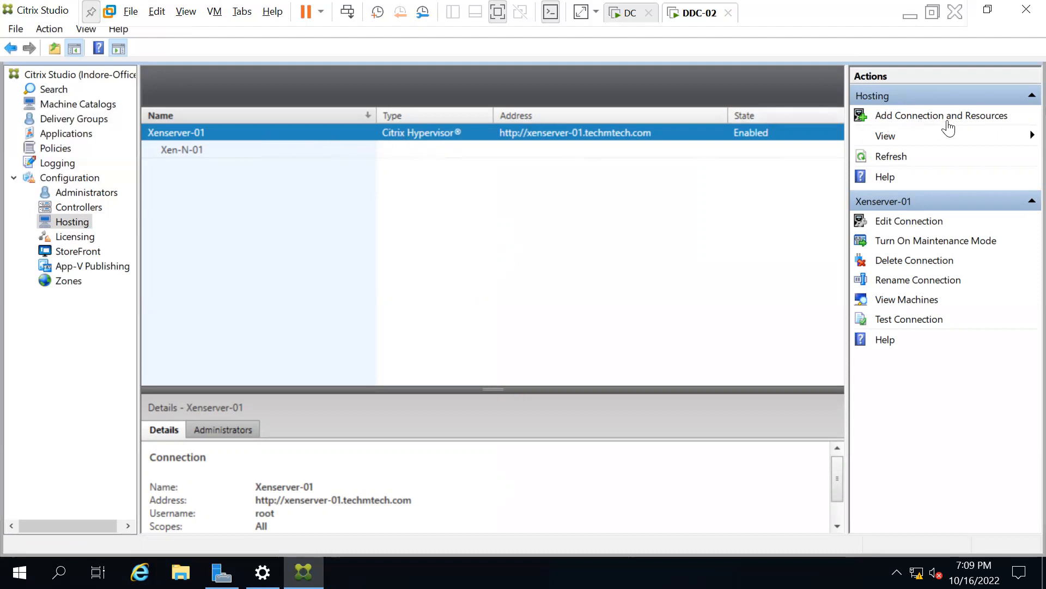
{"action": "left_click", "coordinate": [77, 235]}
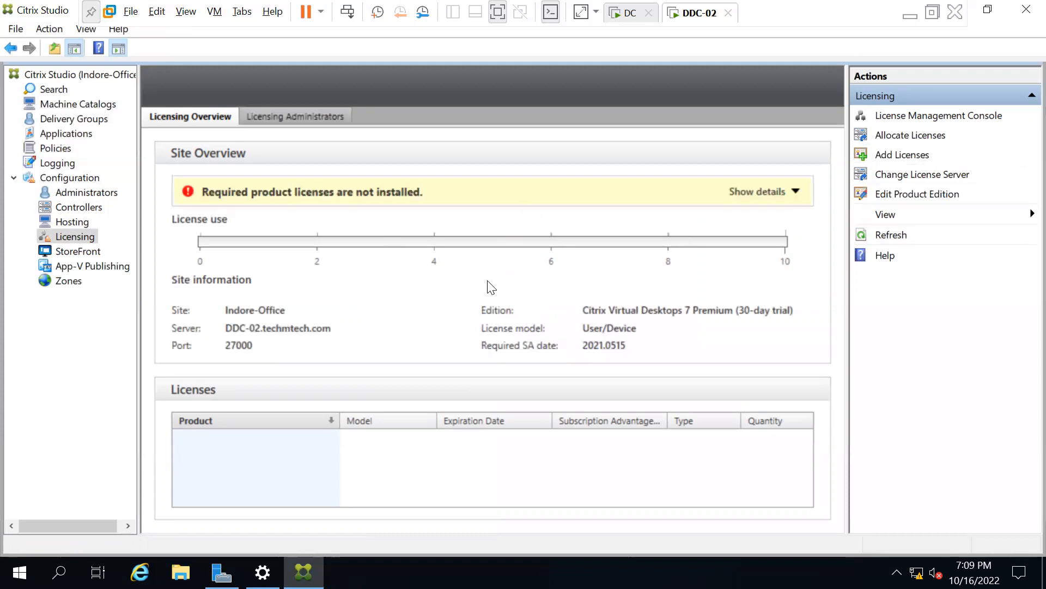
{"action": "left_click", "coordinate": [71, 220]}
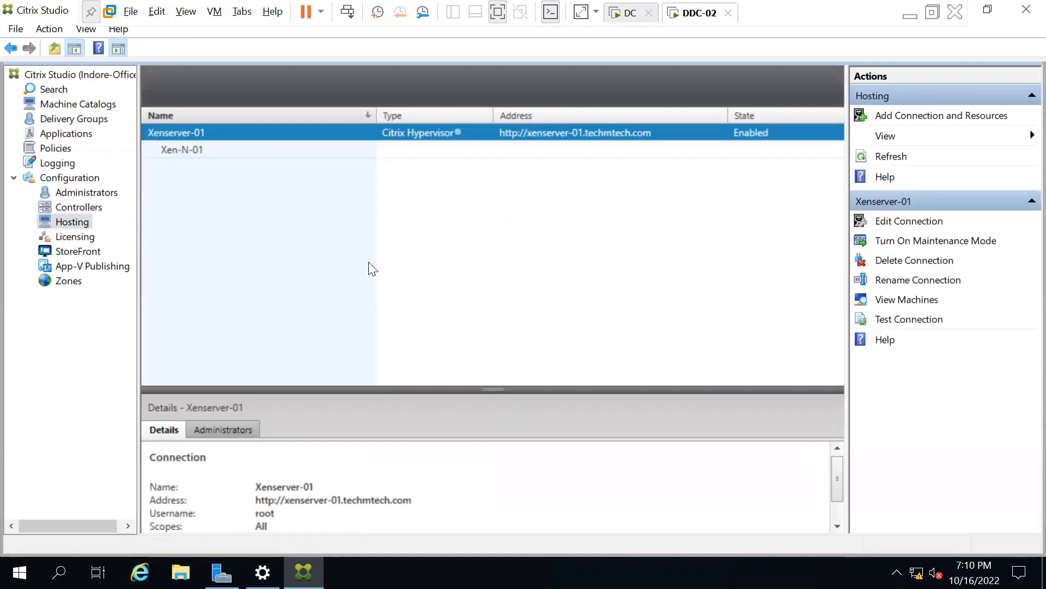
Browse the new connection types in Add Connection and Resources, cancel, then open Licensing.
{"action": "left_click", "coordinate": [920, 117]}
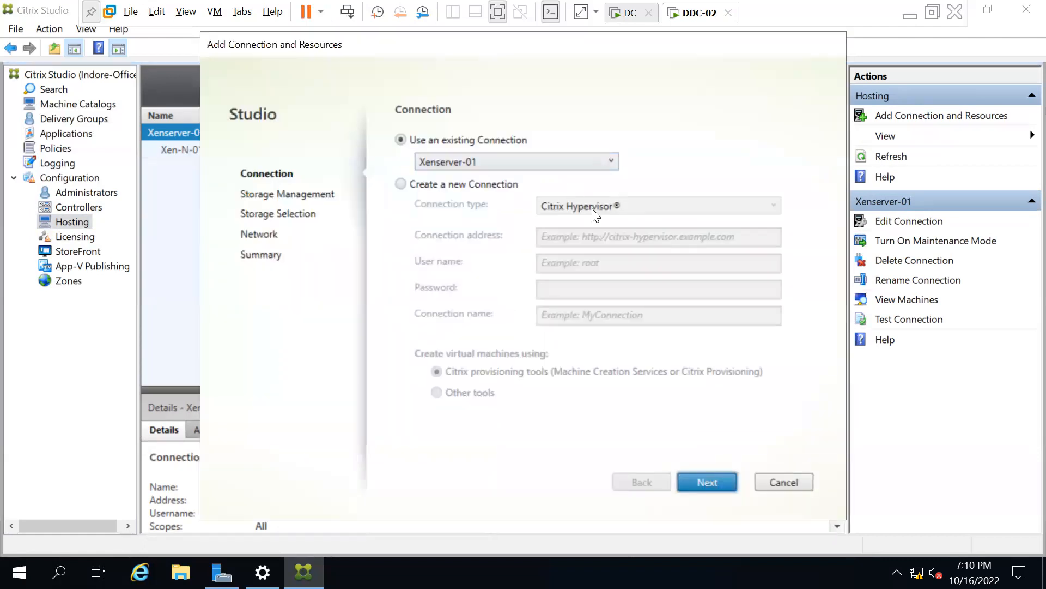
{"action": "left_click", "coordinate": [417, 183]}
{"action": "left_click", "coordinate": [647, 205]}
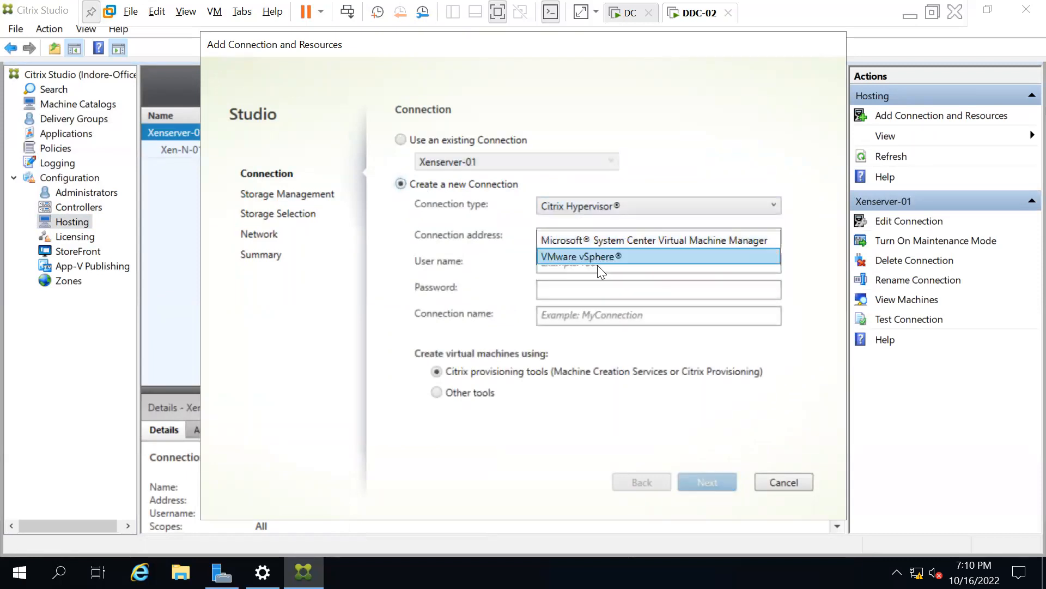
{"action": "left_click", "coordinate": [603, 224]}
{"action": "left_click", "coordinate": [603, 212]}
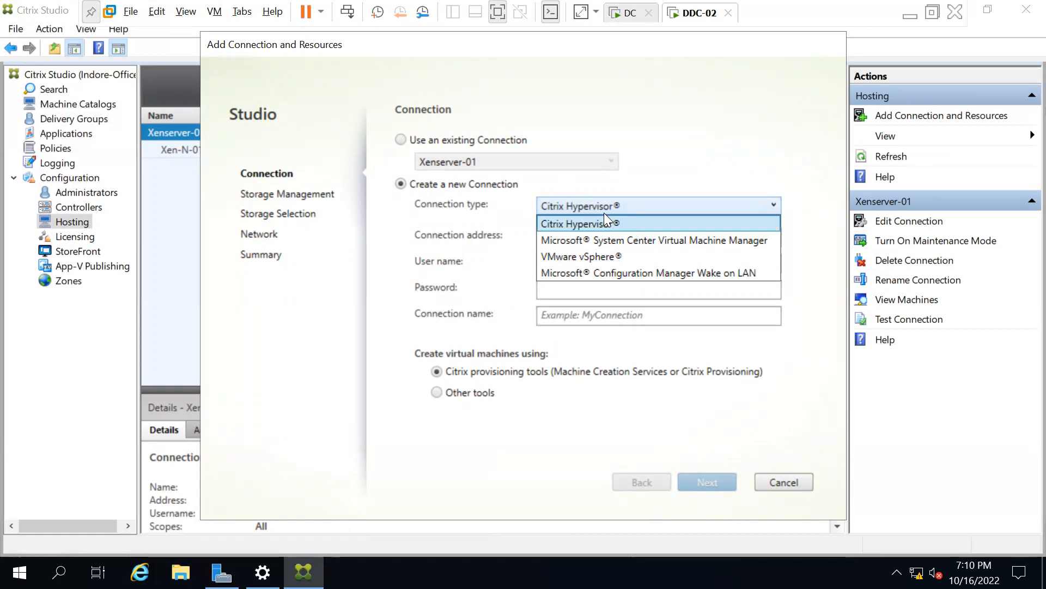
{"action": "left_click", "coordinate": [704, 119]}
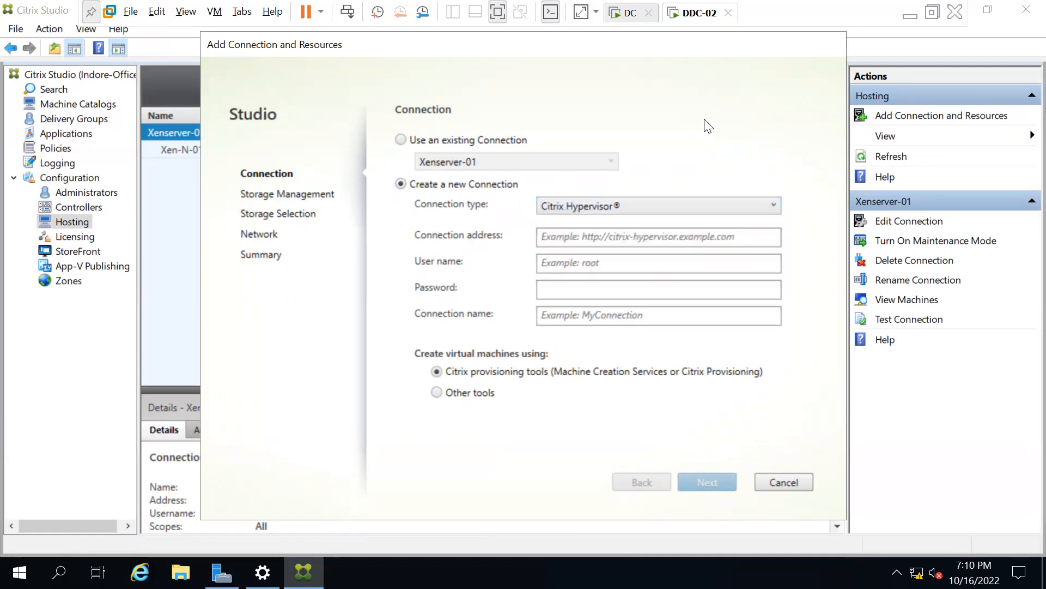
{"action": "left_click", "coordinate": [782, 482]}
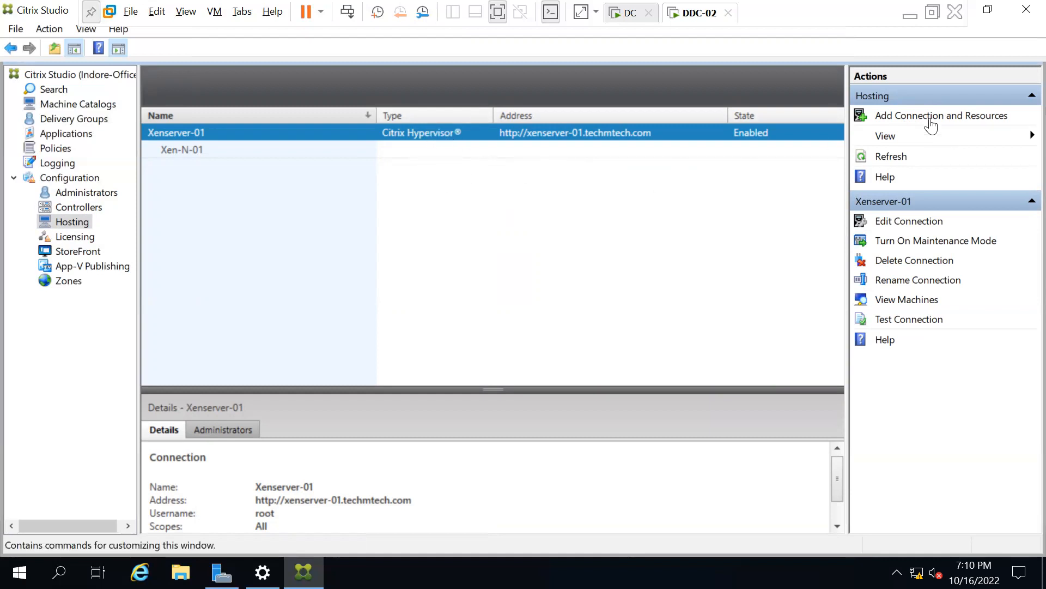
{"action": "left_click", "coordinate": [75, 237]}
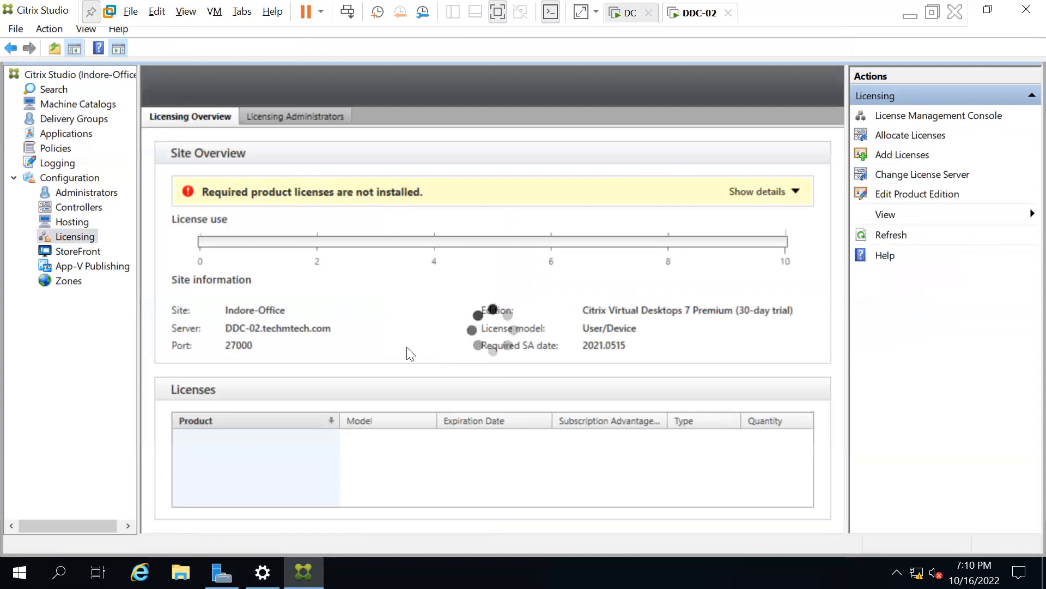
Open StoreFront, which has no servers yet, and permanently dismiss its welcome screen.
{"action": "left_click", "coordinate": [74, 252]}
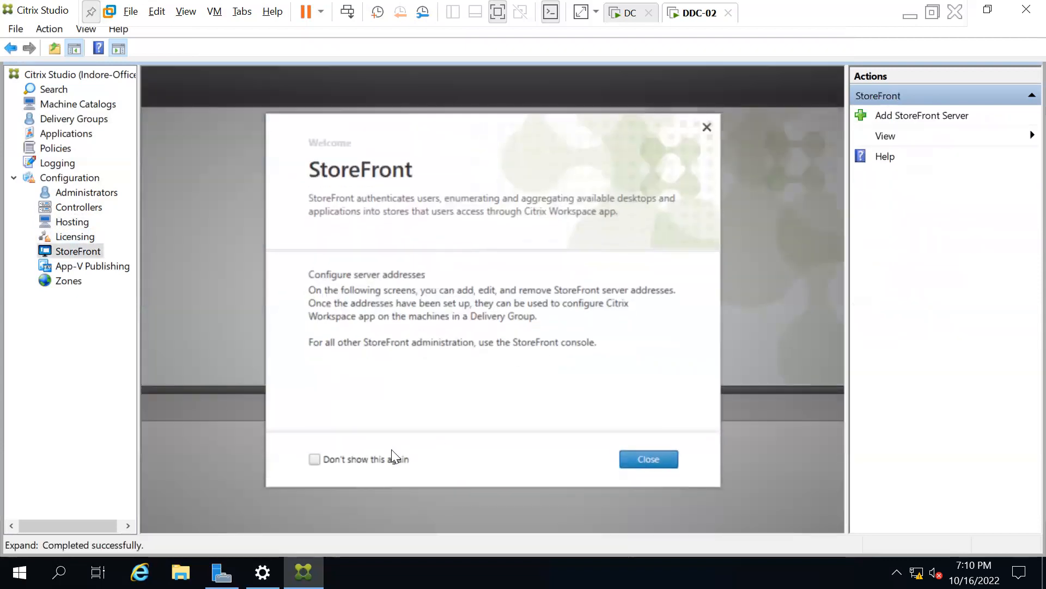
{"action": "left_click", "coordinate": [352, 464]}
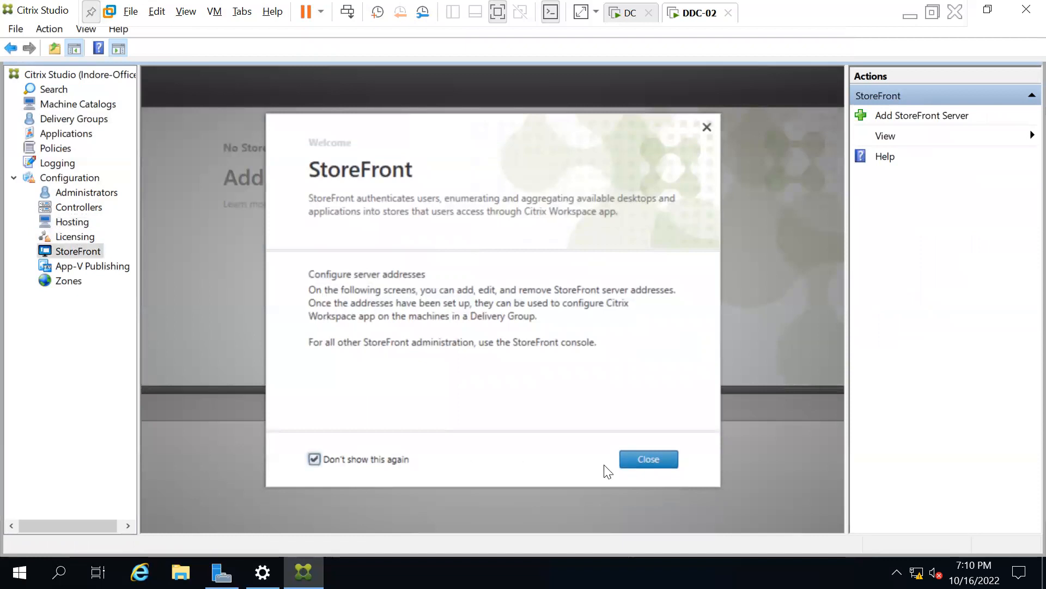
{"action": "left_click", "coordinate": [648, 460]}
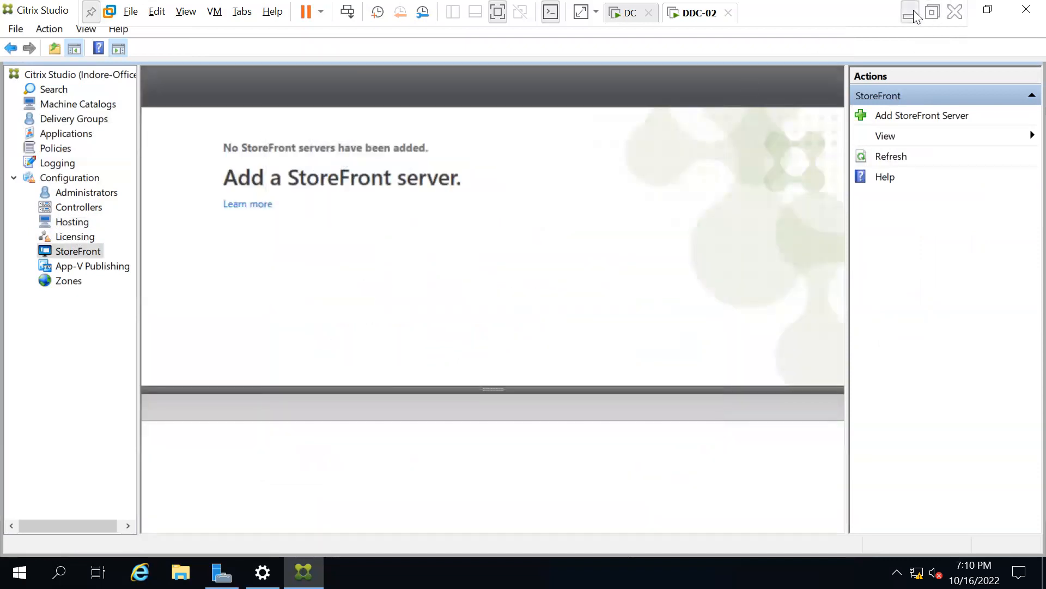
Minimize and restore the DDC-02 VM window, then show the Controllers list with DDC-02.techmtech.com.
{"action": "left_click", "coordinate": [910, 13]}
{"action": "mouse_move", "coordinate": [577, 569]}
{"action": "left_click", "coordinate": [676, 427]}
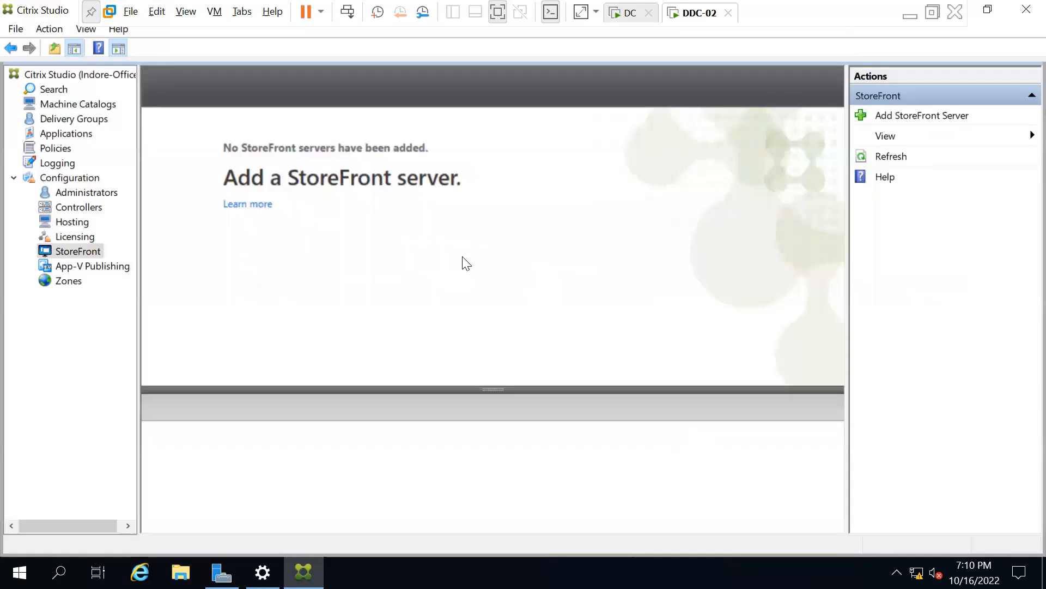
{"action": "left_click", "coordinate": [69, 209]}
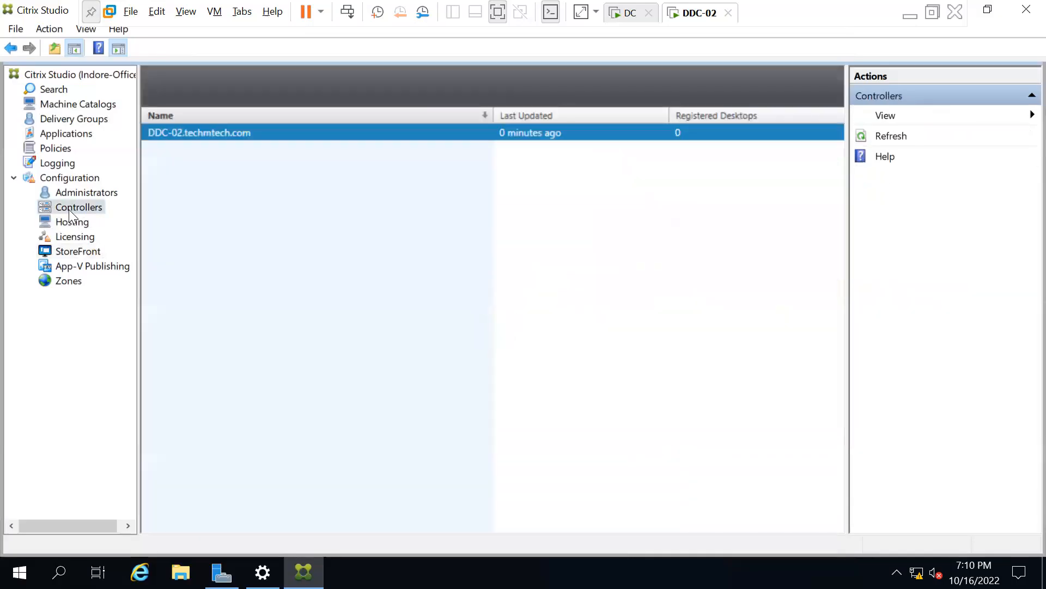
View the Licensing overview, then minimize the VMware window to reveal the host desktop.
{"action": "left_click", "coordinate": [72, 237]}
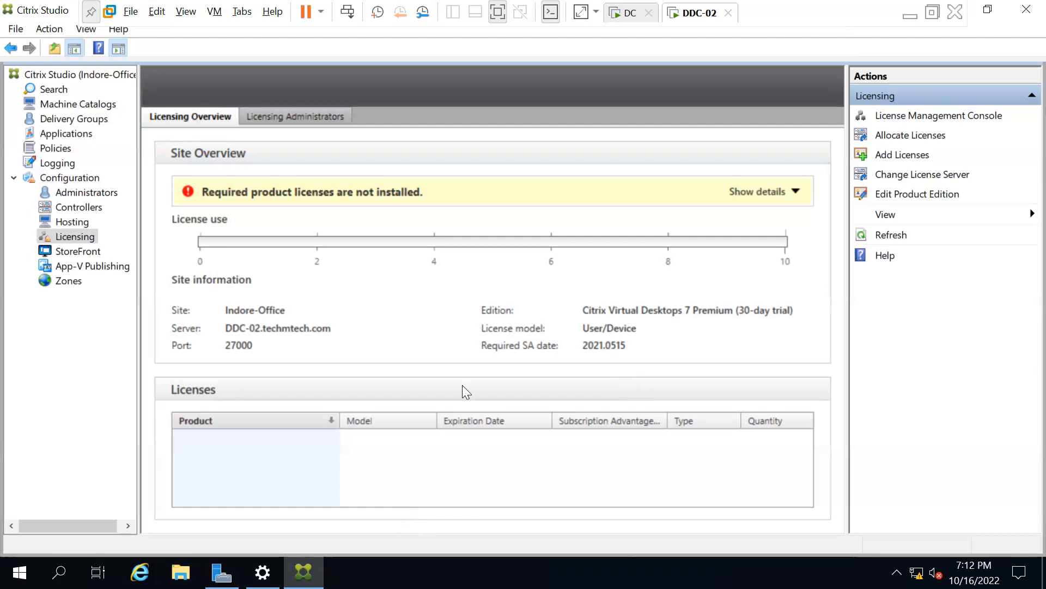
{"action": "left_click", "coordinate": [916, 14]}
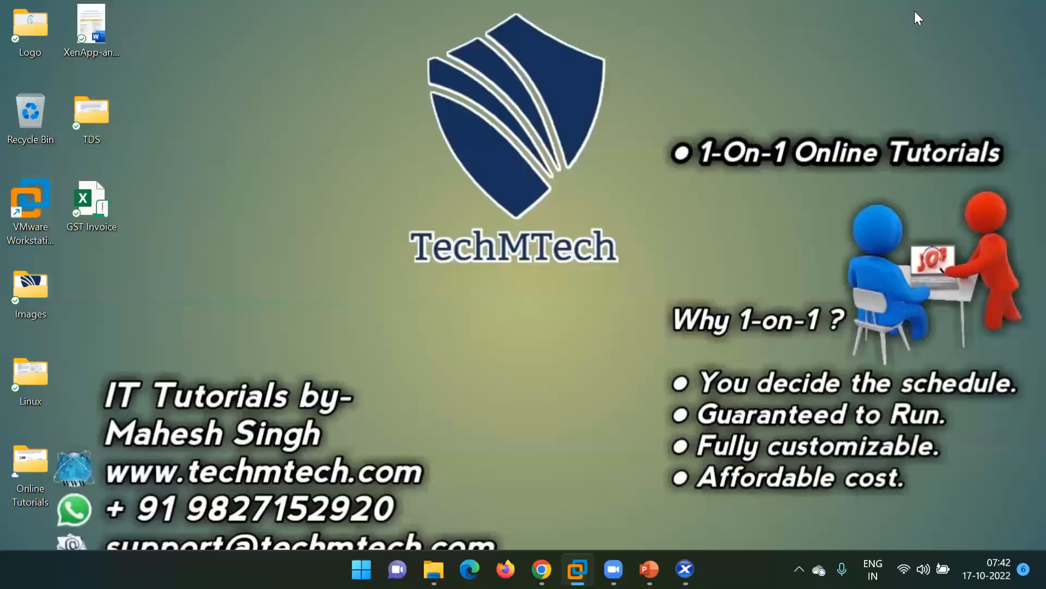